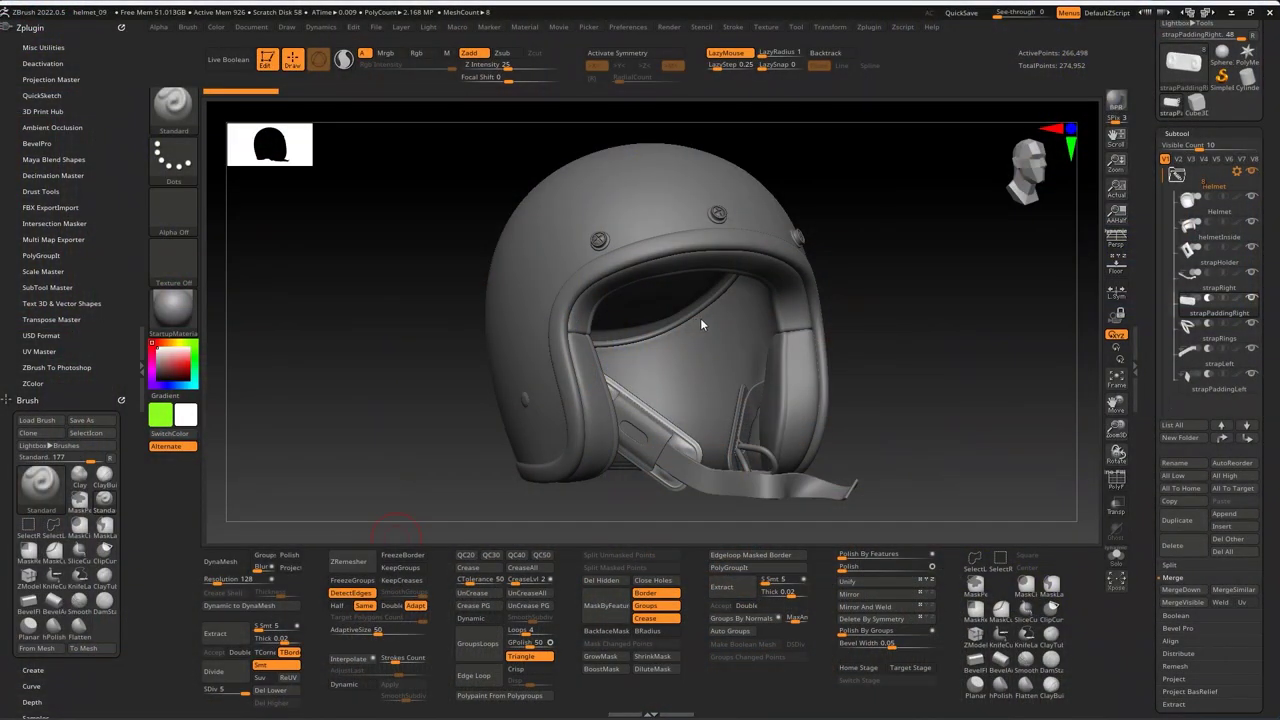
Orbit the helmet, preview its subtools in the Subtool list, and expand Zplugin > Scale Master
{"action": "left_click_drag", "start_coordinate": [1060, 300], "coordinate": [1080, 272]}
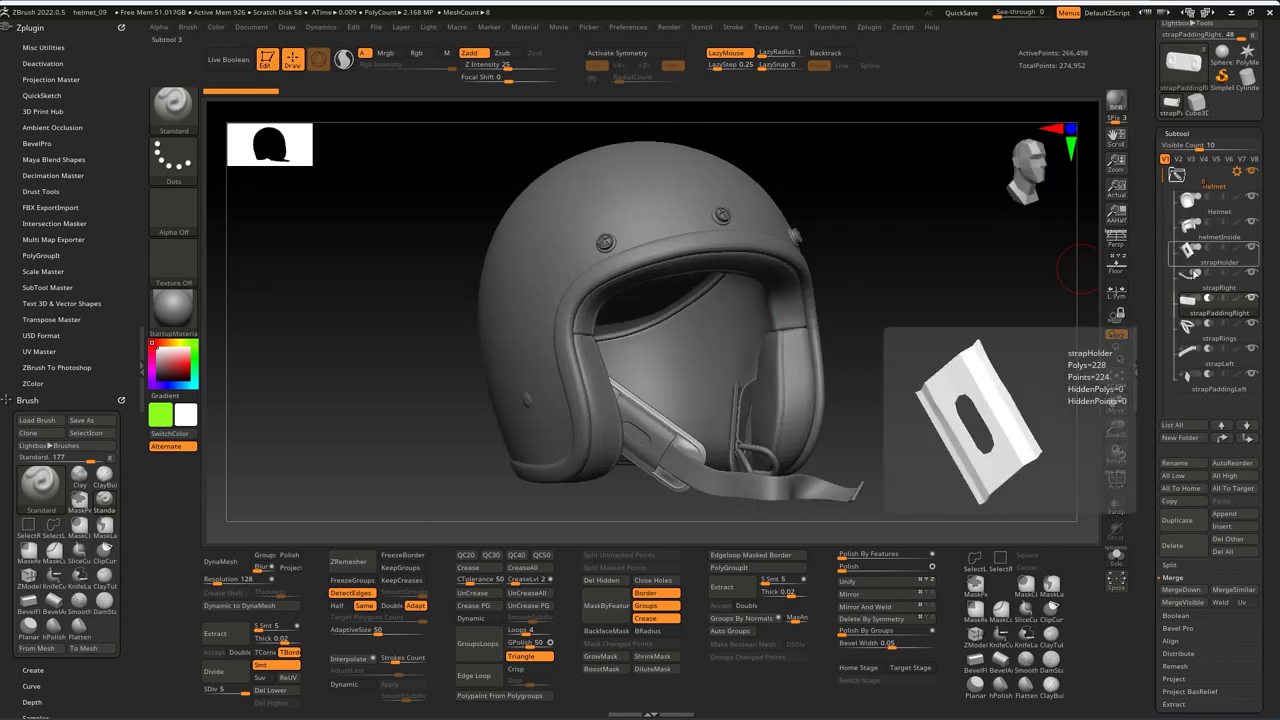
{"action": "mouse_move", "coordinate": [1187, 340]}
{"action": "mouse_move", "coordinate": [1190, 385]}
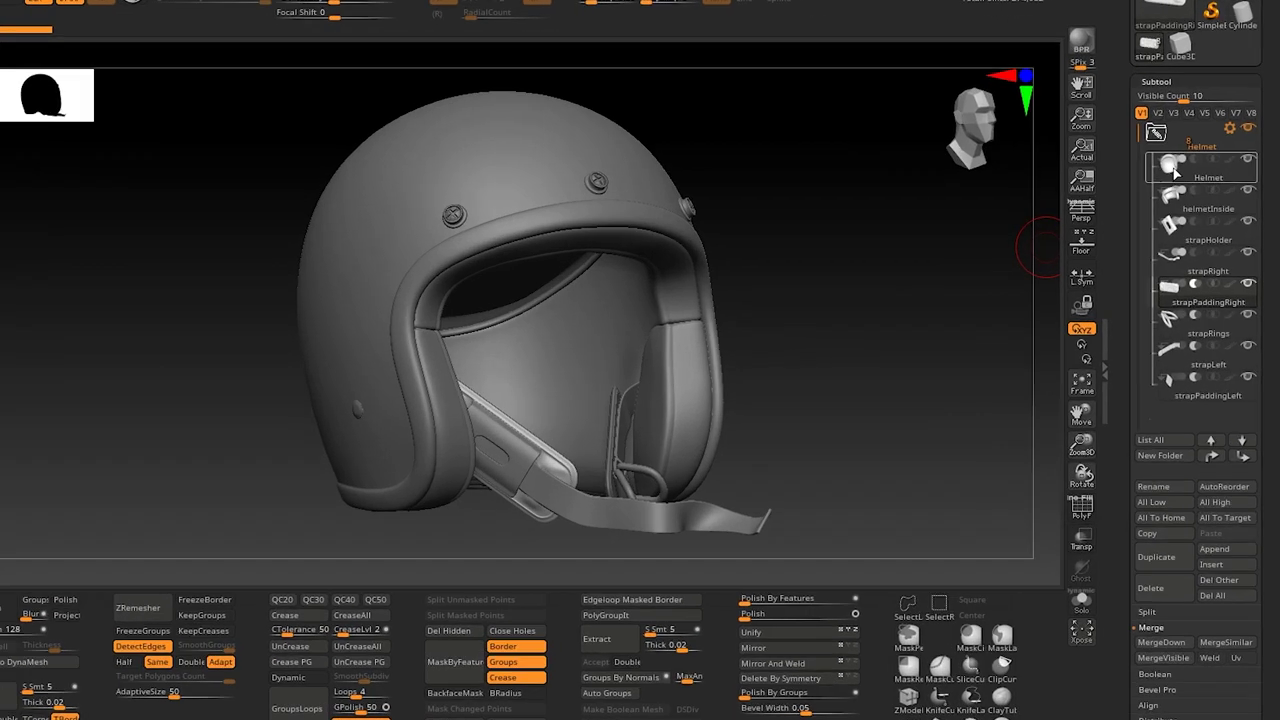
{"action": "mouse_move", "coordinate": [1192, 206]}
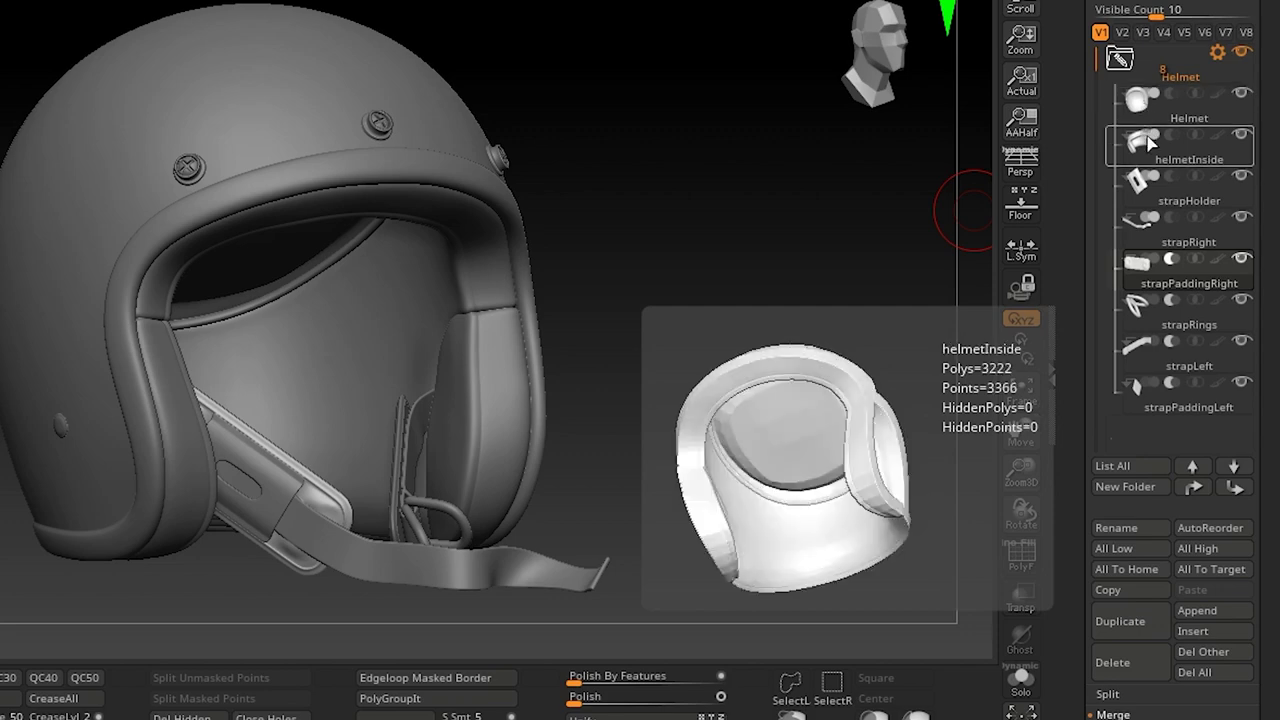
{"action": "mouse_move", "coordinate": [1138, 334]}
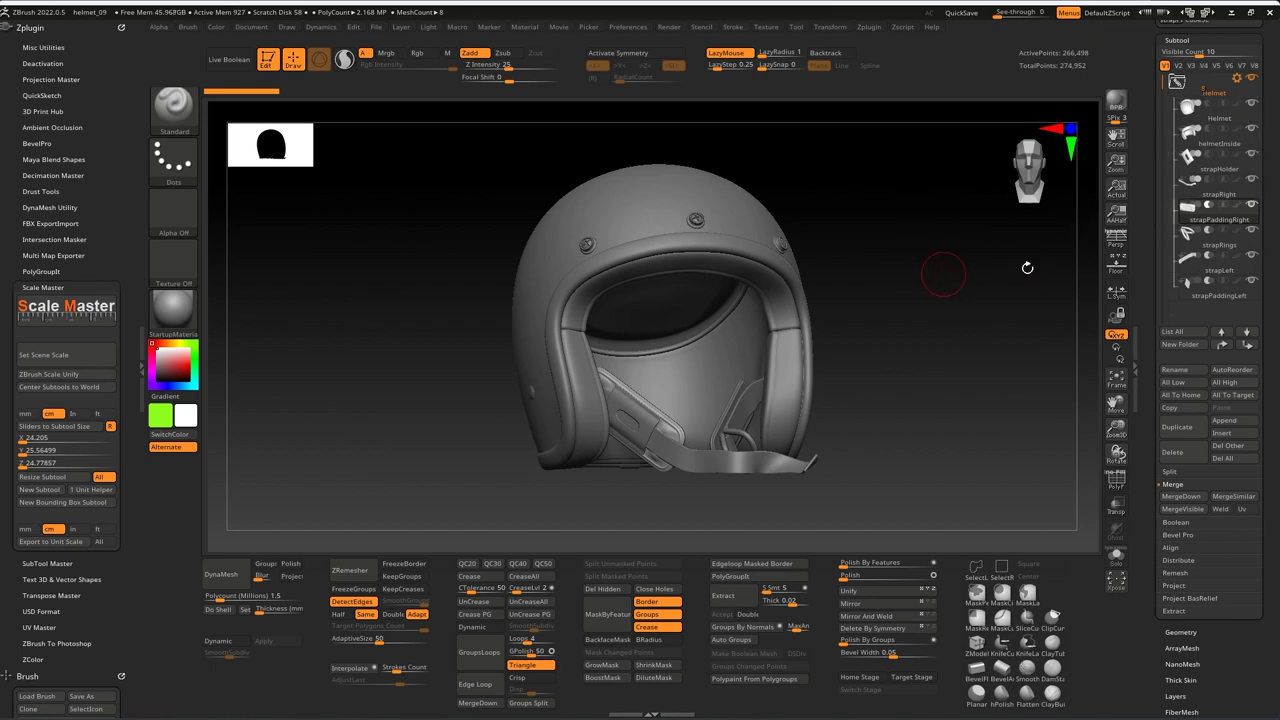
Merge helmetInside into Helmet, and strapRight and strapPaddingRight into strapHolder
{"action": "mouse_move", "coordinate": [1194, 219]}
{"action": "left_click", "coordinate": [1200, 112]}
{"action": "mouse_move", "coordinate": [1195, 145]}
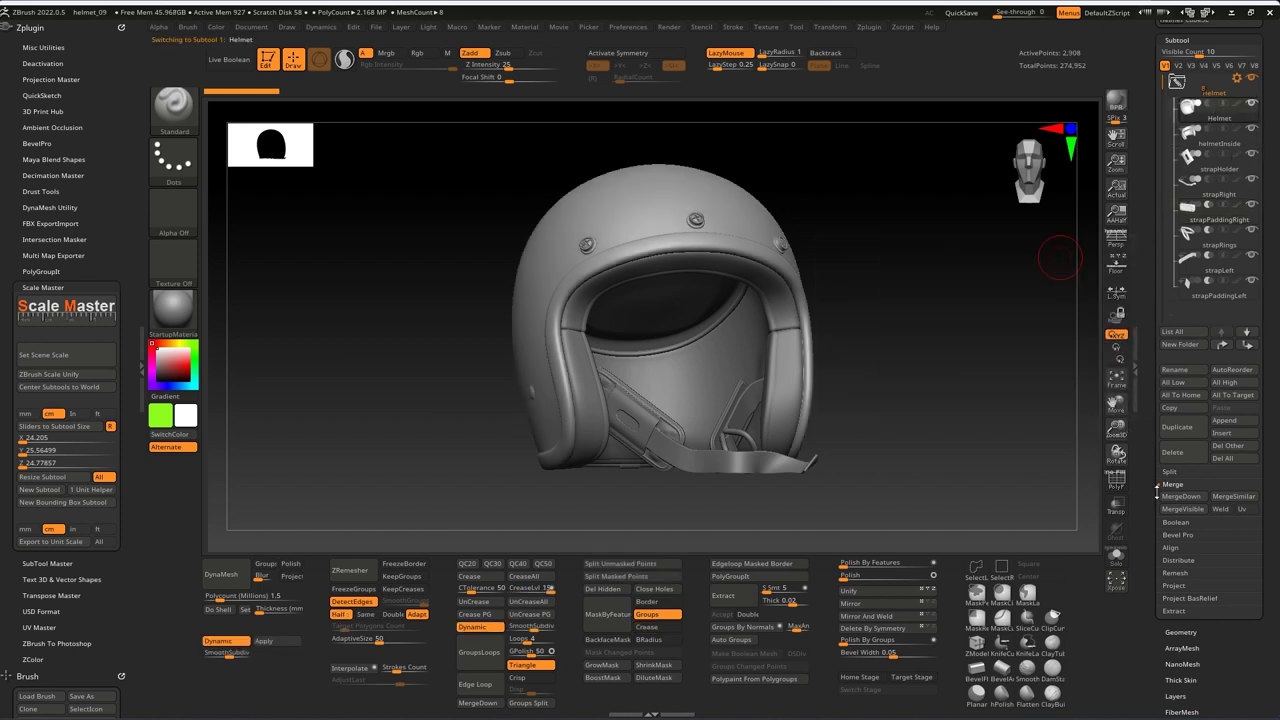
{"action": "left_click", "coordinate": [1181, 496]}
{"action": "left_click", "coordinate": [1208, 143]}
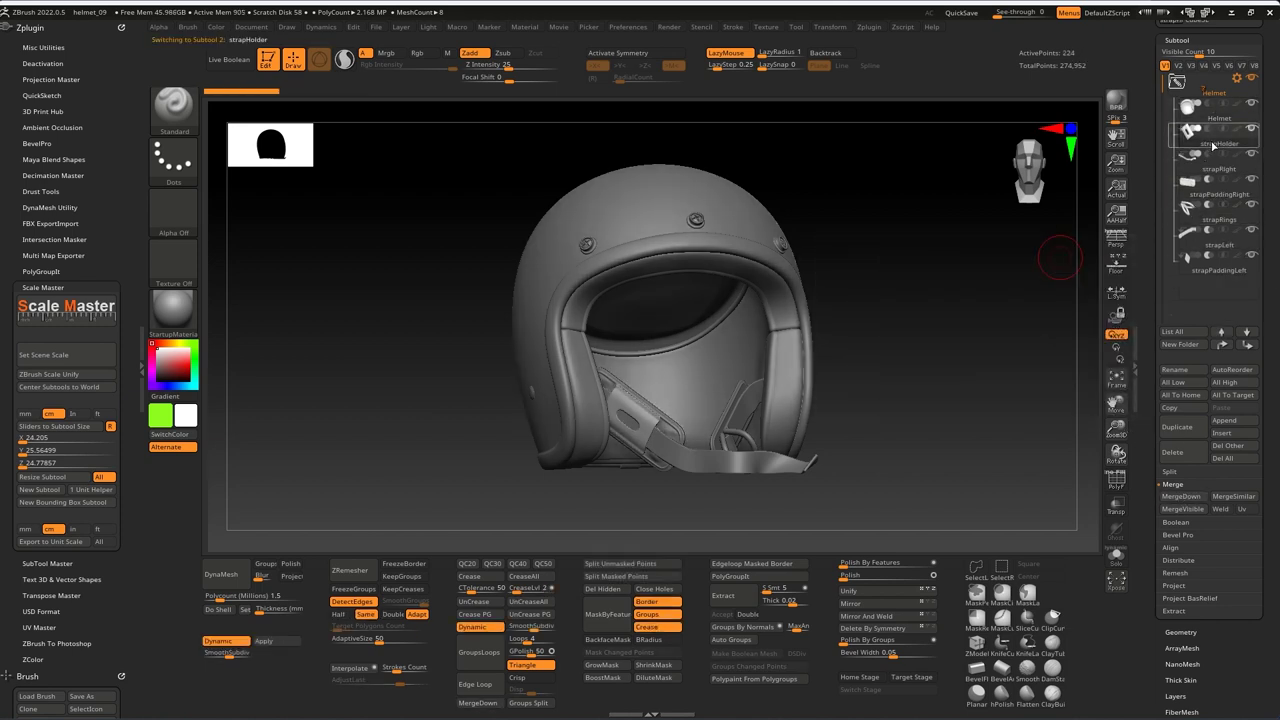
{"action": "left_click", "coordinate": [1183, 497]}
{"action": "left_click", "coordinate": [1183, 497]}
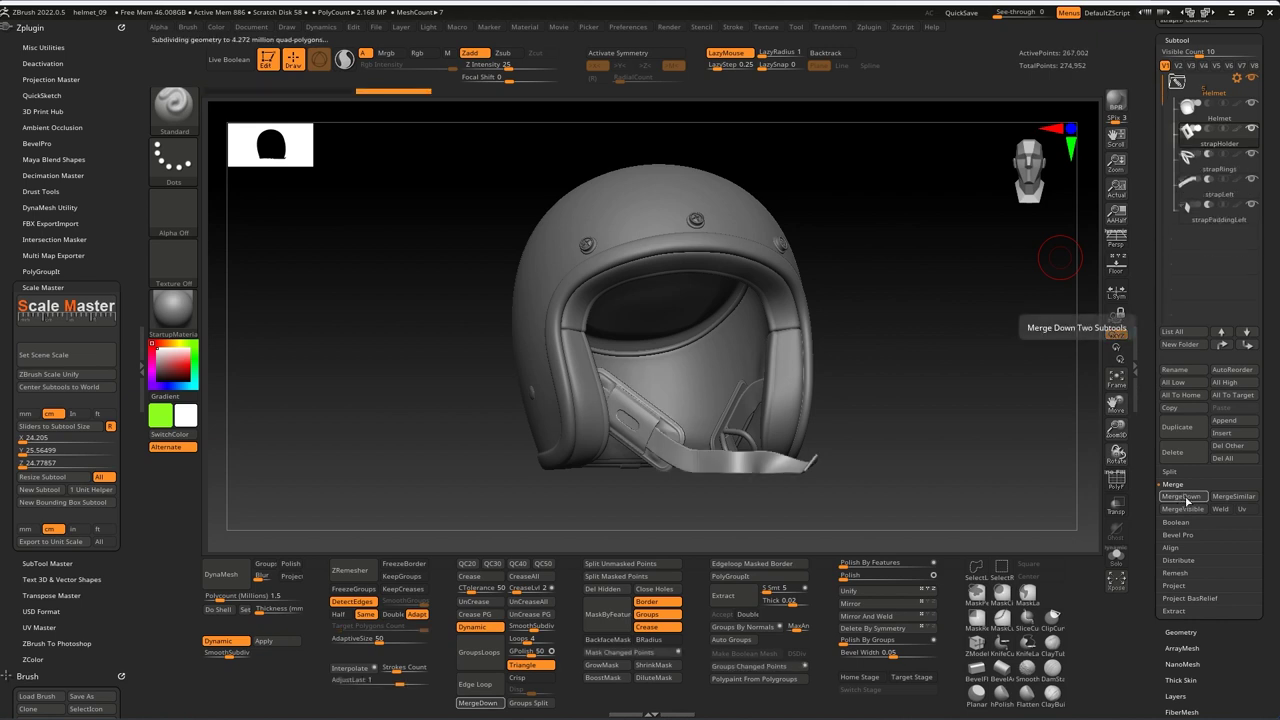
Merge strapLeft and strapPaddingLeft into strapRings, then make Helmet active again
{"action": "left_click", "coordinate": [1210, 165]}
{"action": "left_click", "coordinate": [1181, 496]}
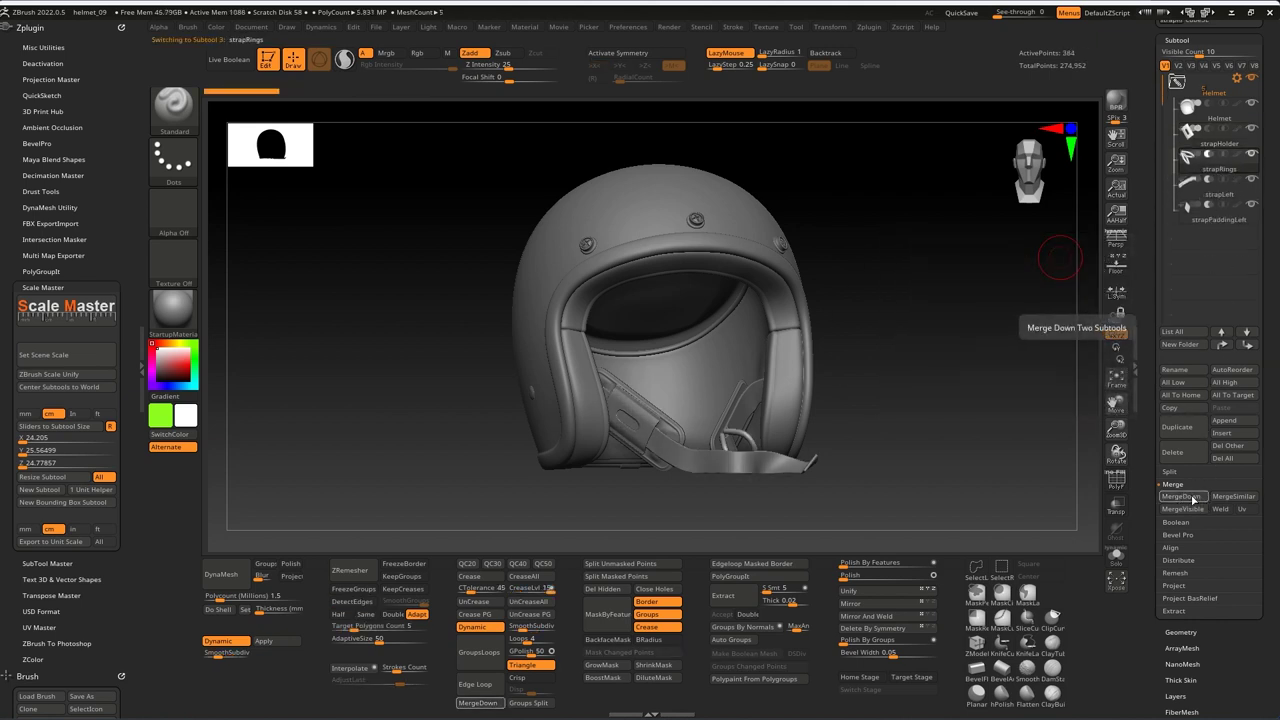
{"action": "left_click", "coordinate": [1181, 496]}
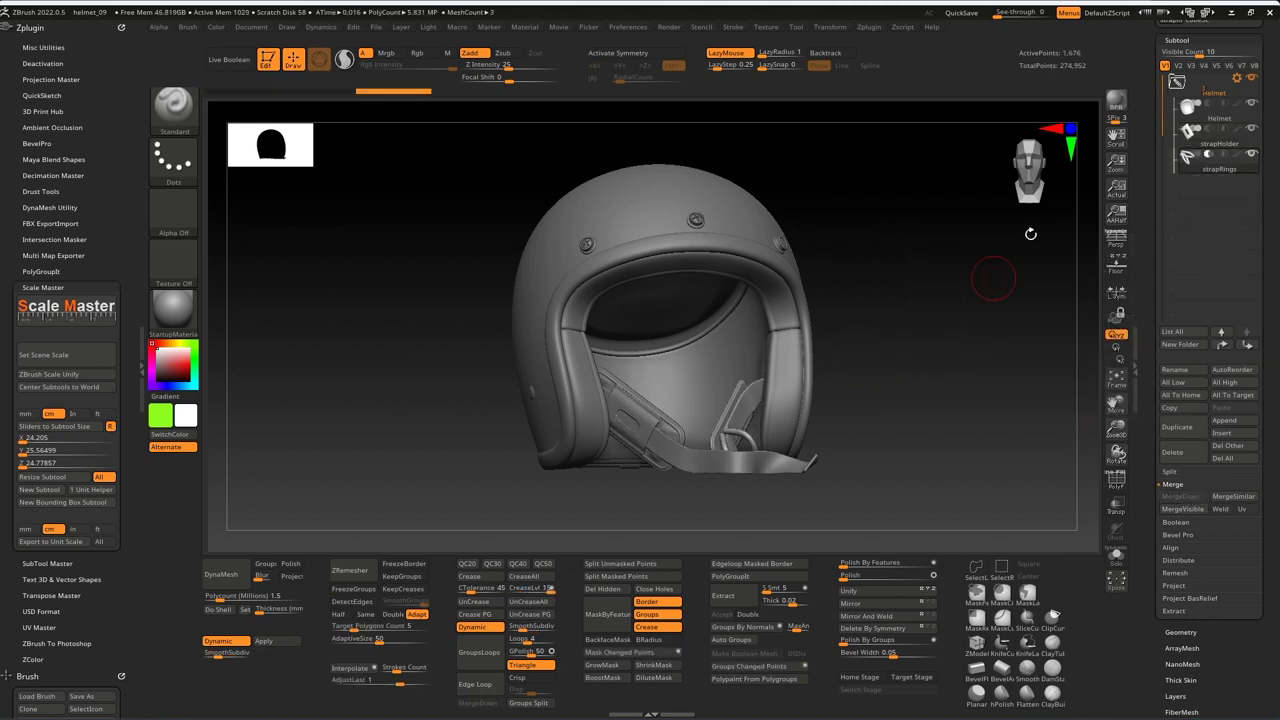
{"action": "left_click", "coordinate": [1210, 118]}
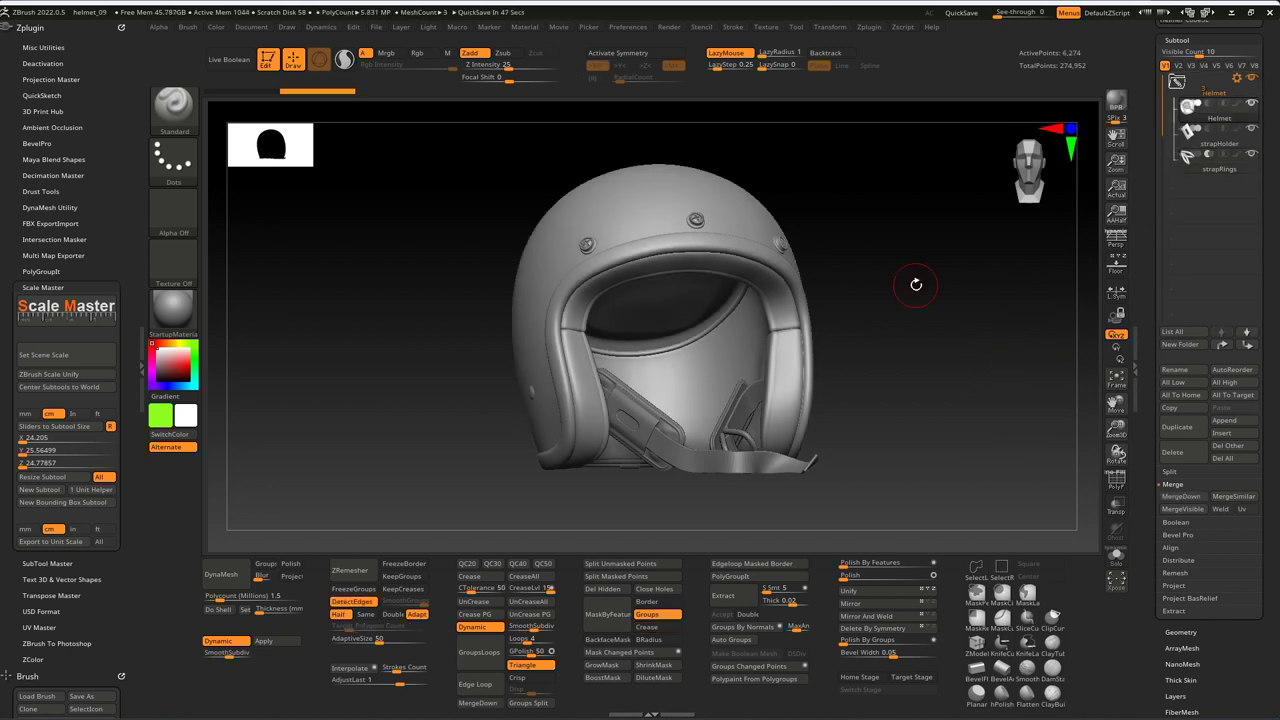
Turn on dynamic subdivision and bake it into strapHolder's geometry
{"action": "key", "text": "ctrl+d"}
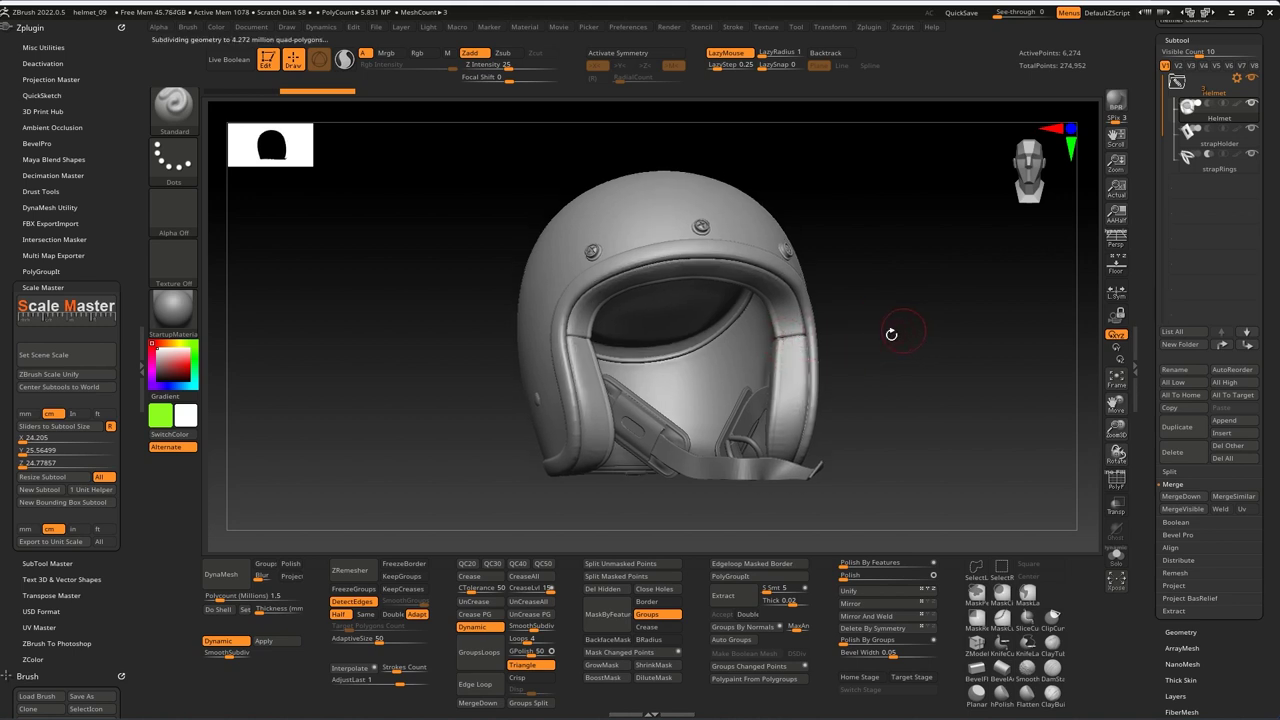
{"action": "mouse_move", "coordinate": [820, 334]}
{"action": "left_mouse_down"}
{"action": "mouse_move", "coordinate": [663, 466]}
{"action": "mouse_move", "coordinate": [657, 383]}
{"action": "mouse_move", "coordinate": [741, 378]}
{"action": "mouse_move", "coordinate": [1063, 306]}
{"action": "left_mouse_up"}
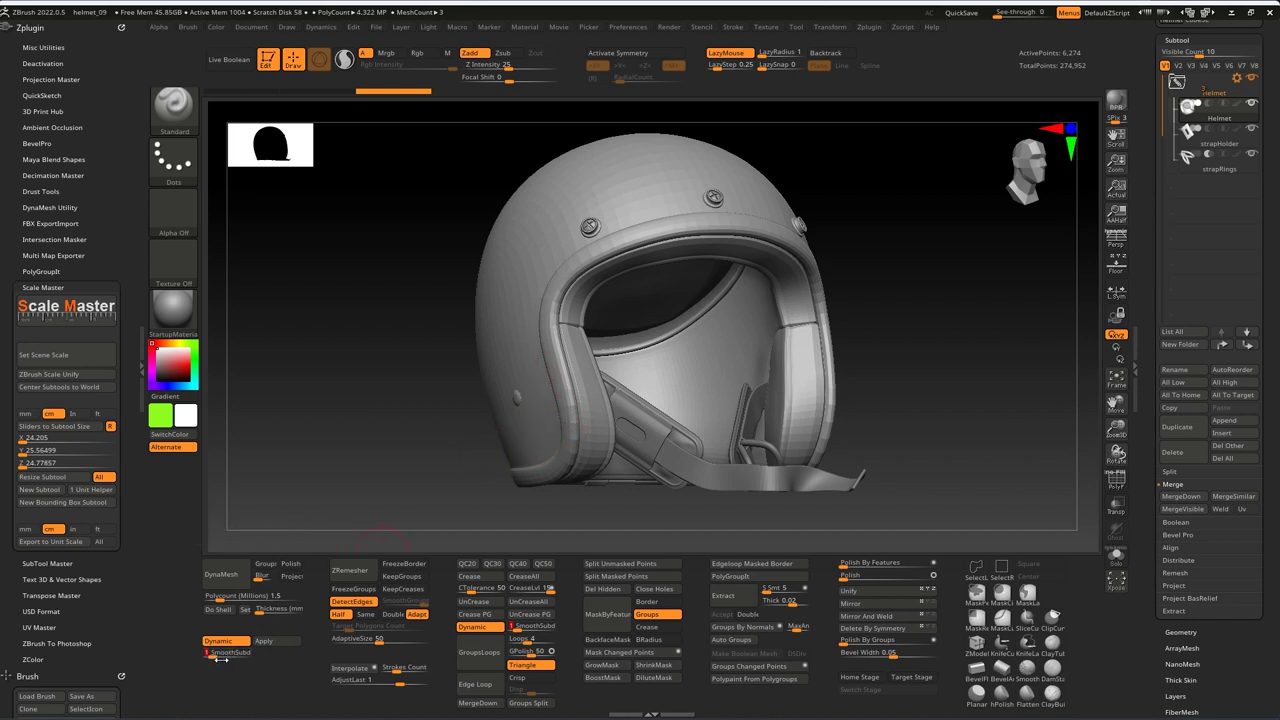
{"action": "left_click", "coordinate": [263, 640]}
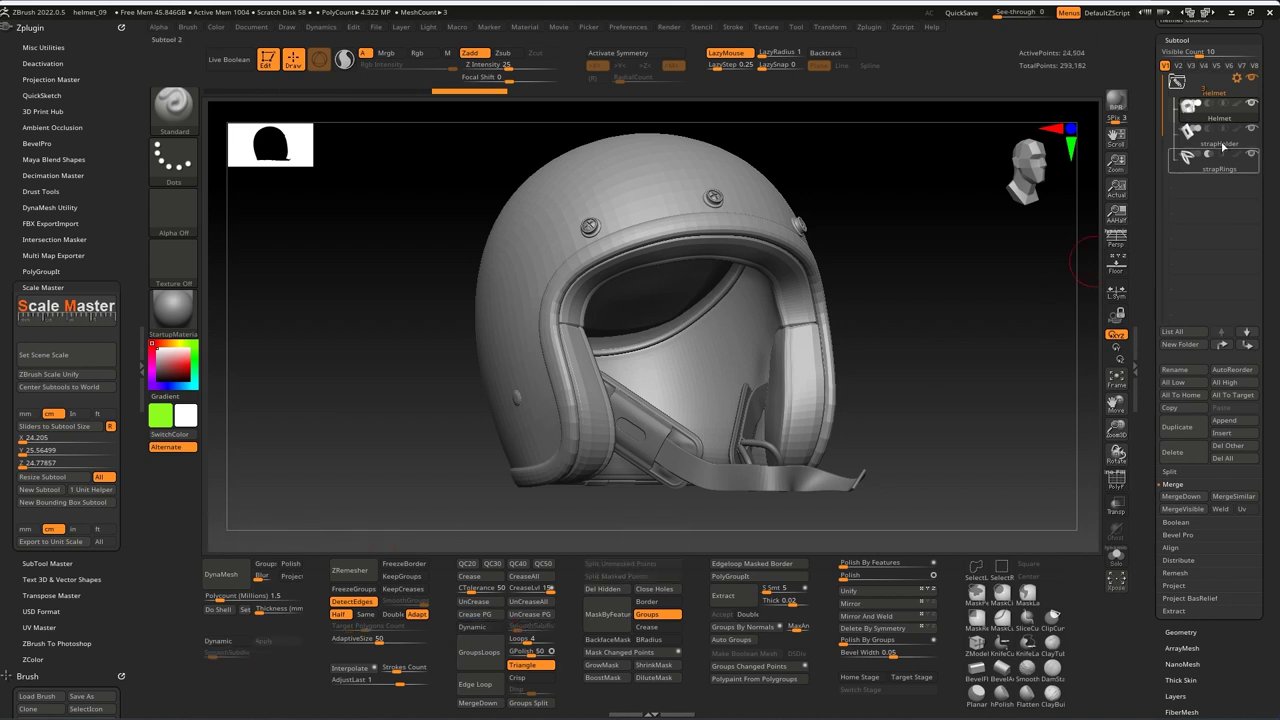
Lower SmoothSubdiv by one and apply dynamic subdivision to Helmet and strapRings
{"action": "left_click", "coordinate": [1212, 112]}
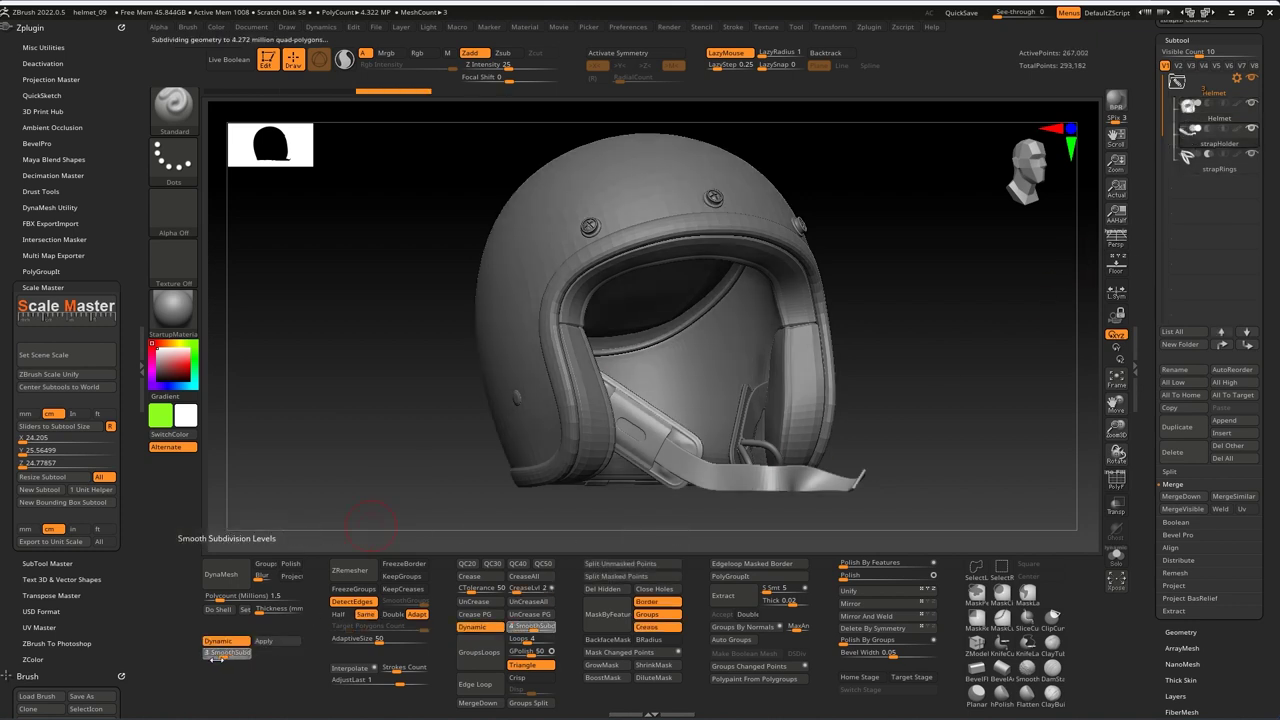
{"action": "left_click_drag", "start_coordinate": [215, 658], "coordinate": [206, 658]}
{"action": "left_click", "coordinate": [263, 640]}
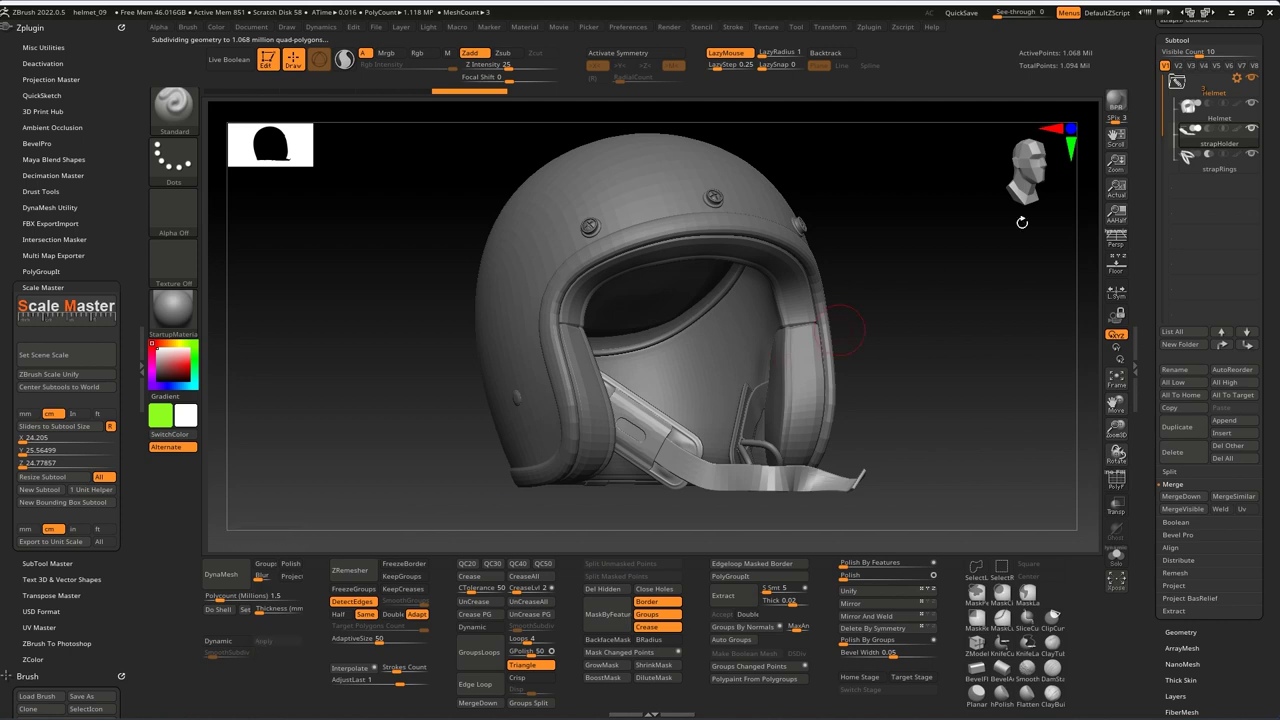
{"action": "left_click", "coordinate": [1215, 162]}
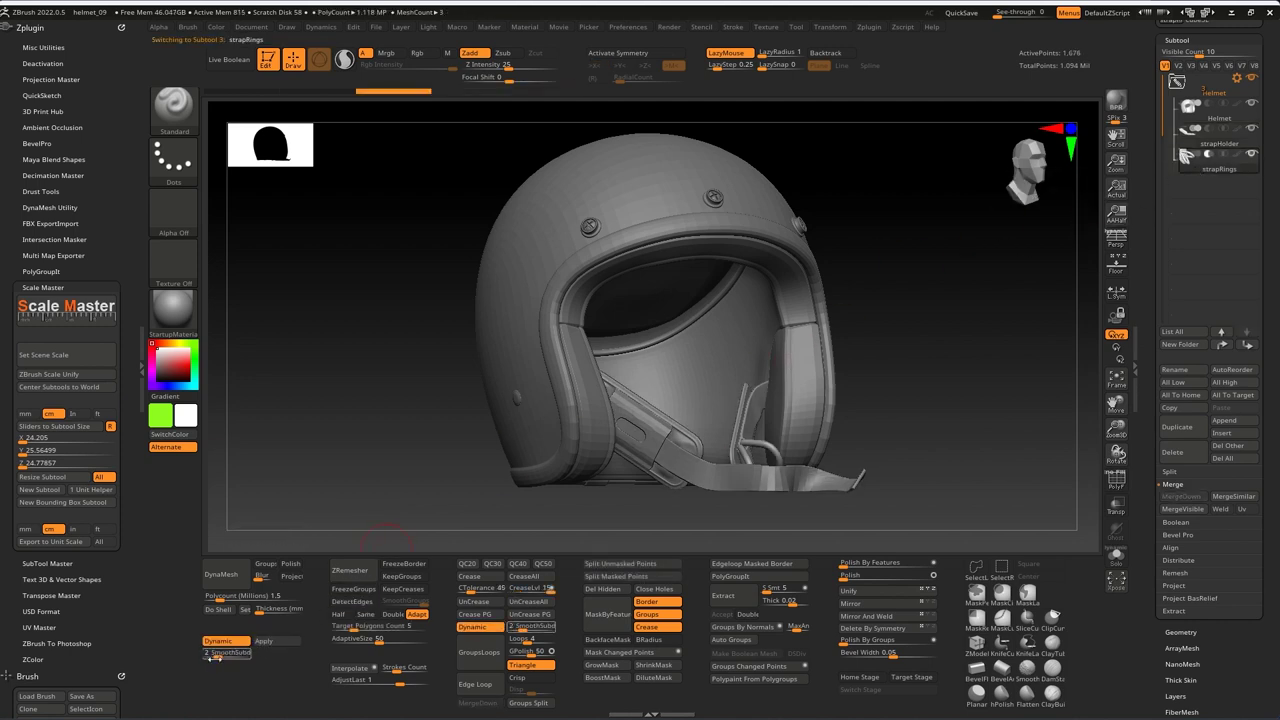
{"action": "left_click_drag", "start_coordinate": [214, 657], "coordinate": [206, 658]}
{"action": "left_click", "coordinate": [263, 640]}
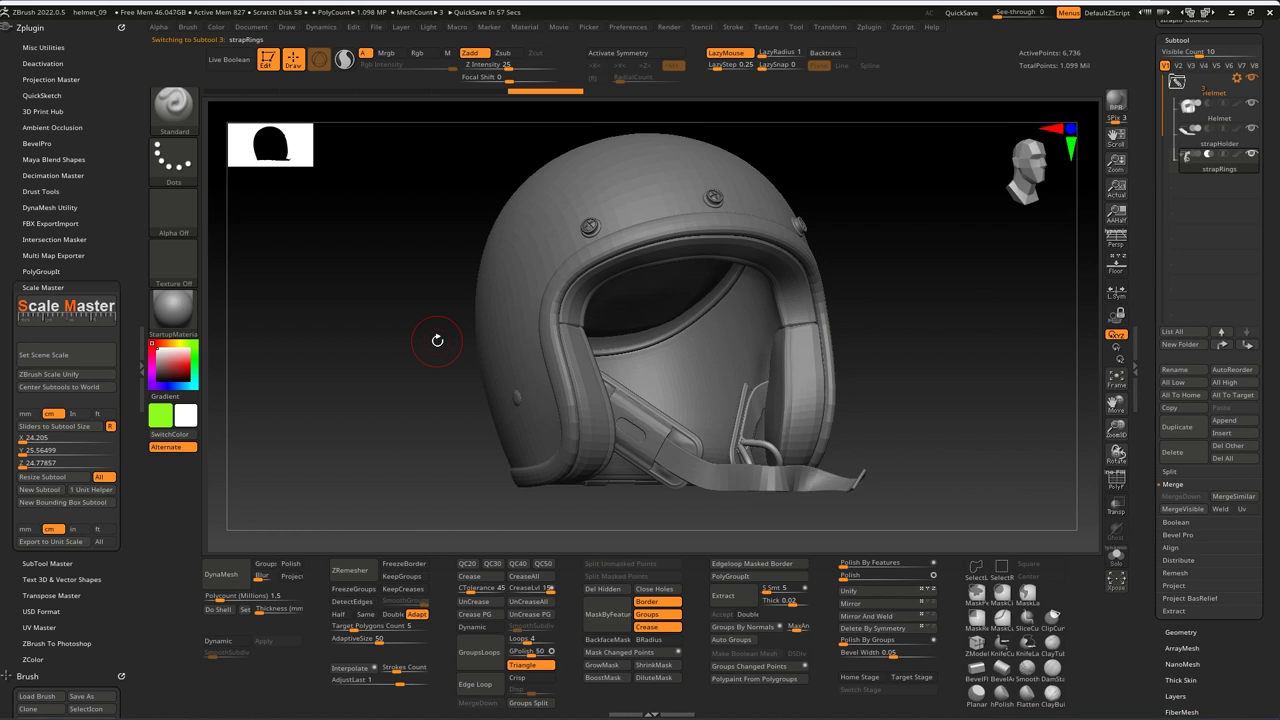
{"action": "right_click_drag", "start_coordinate": [660, 365], "coordinate": [690, 355]}
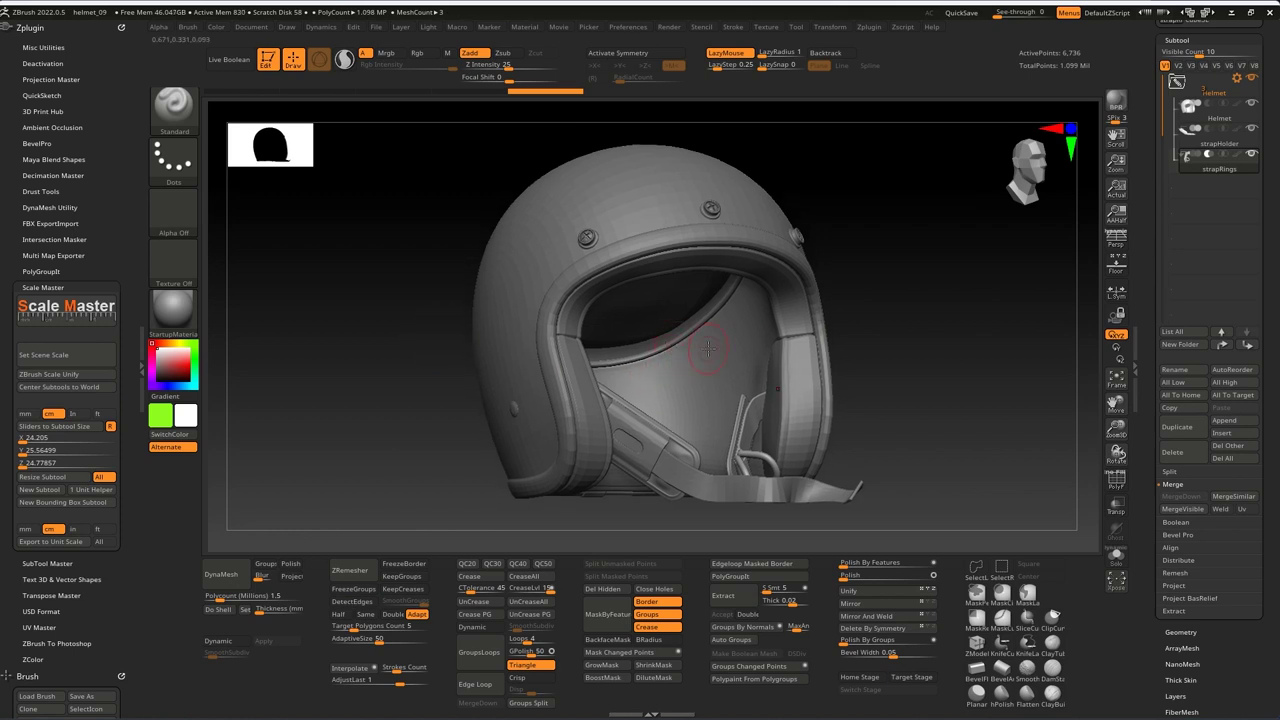
Turn on PolyF and go through Helmet, strapHolder and strapRings to inspect their polygroups
{"action": "left_click", "coordinate": [1218, 122]}
{"action": "key", "text": "shift+f"}
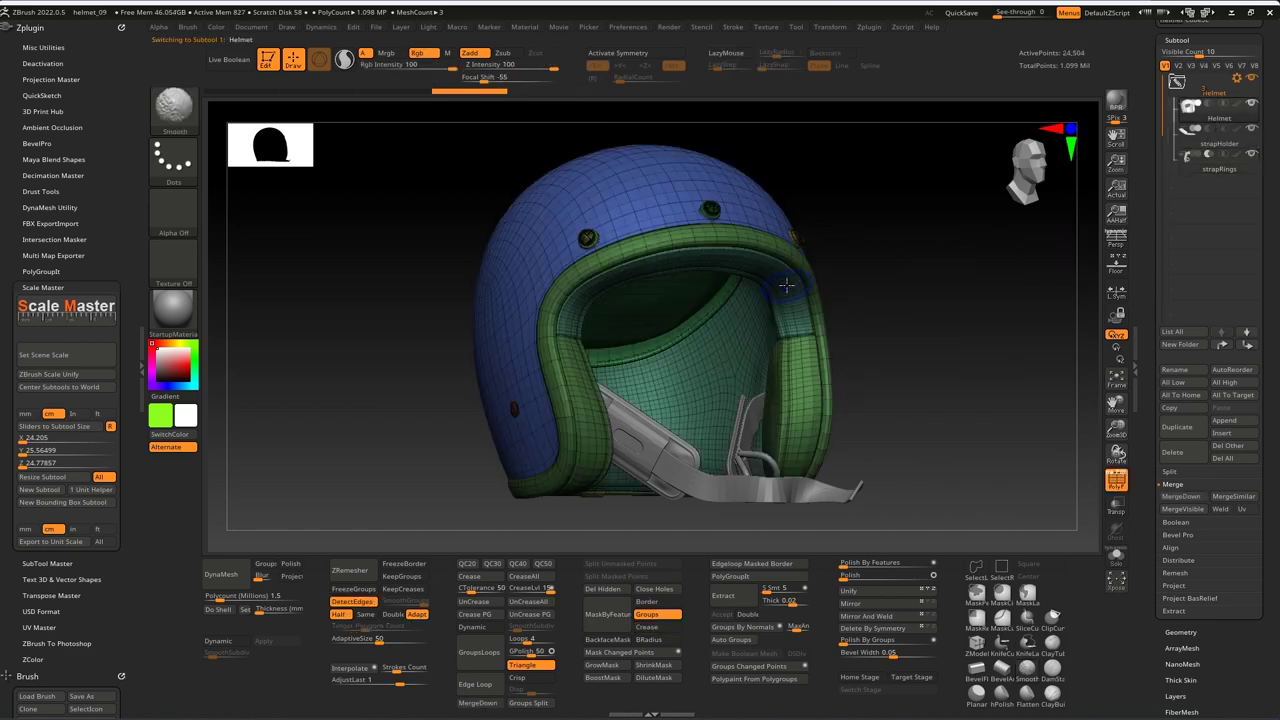
{"action": "left_click", "coordinate": [752, 432], "text": "alt"}
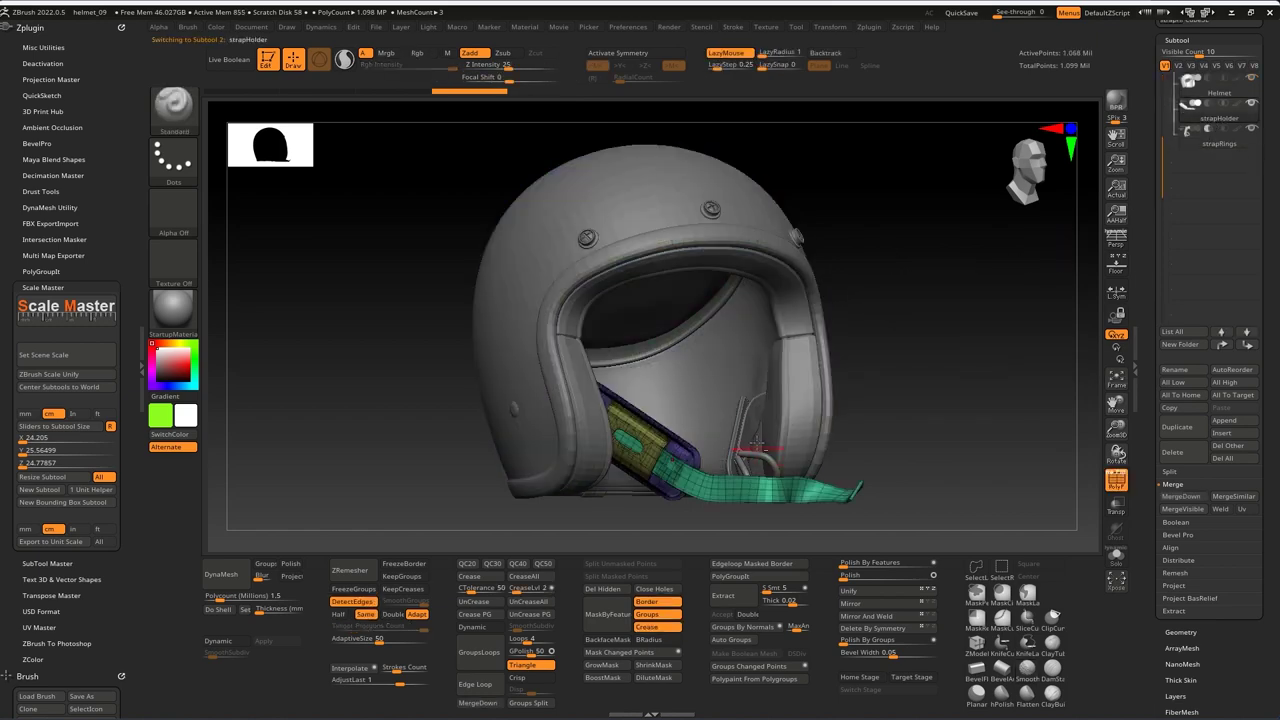
{"action": "left_click", "coordinate": [753, 427], "text": "alt"}
{"action": "left_click", "coordinate": [657, 444], "text": "alt"}
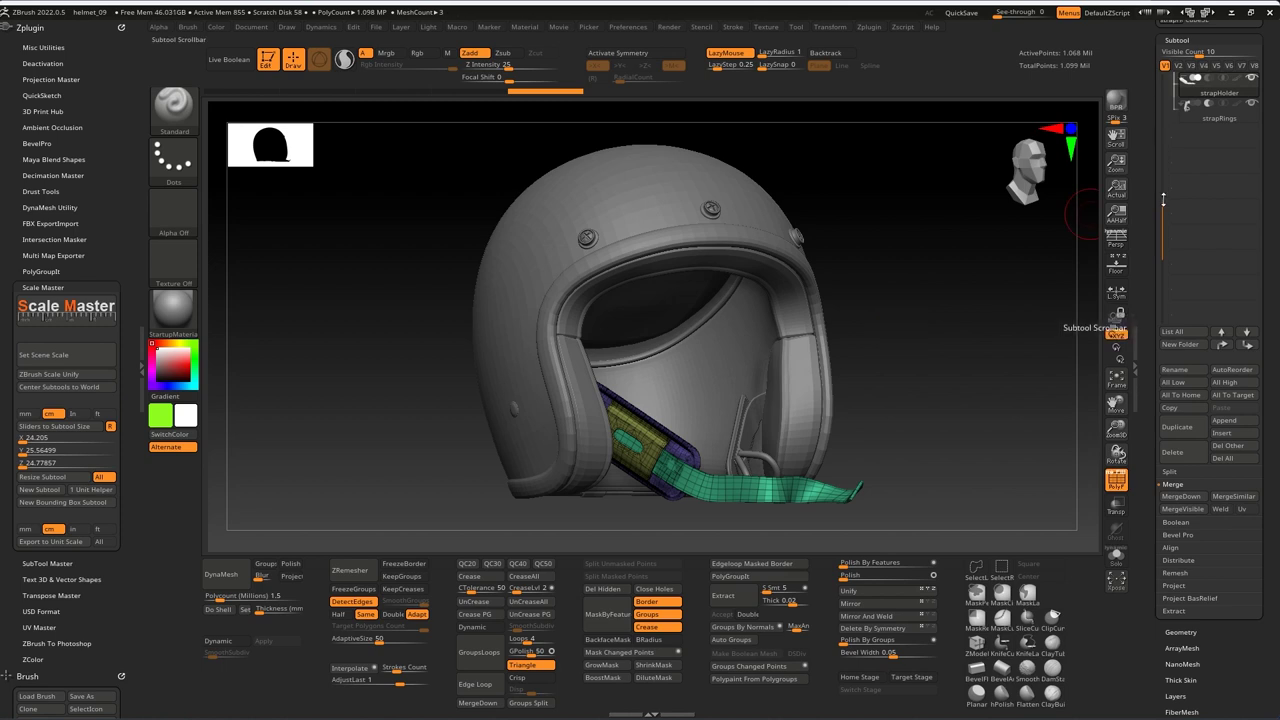
{"action": "left_click", "coordinate": [1213, 119]}
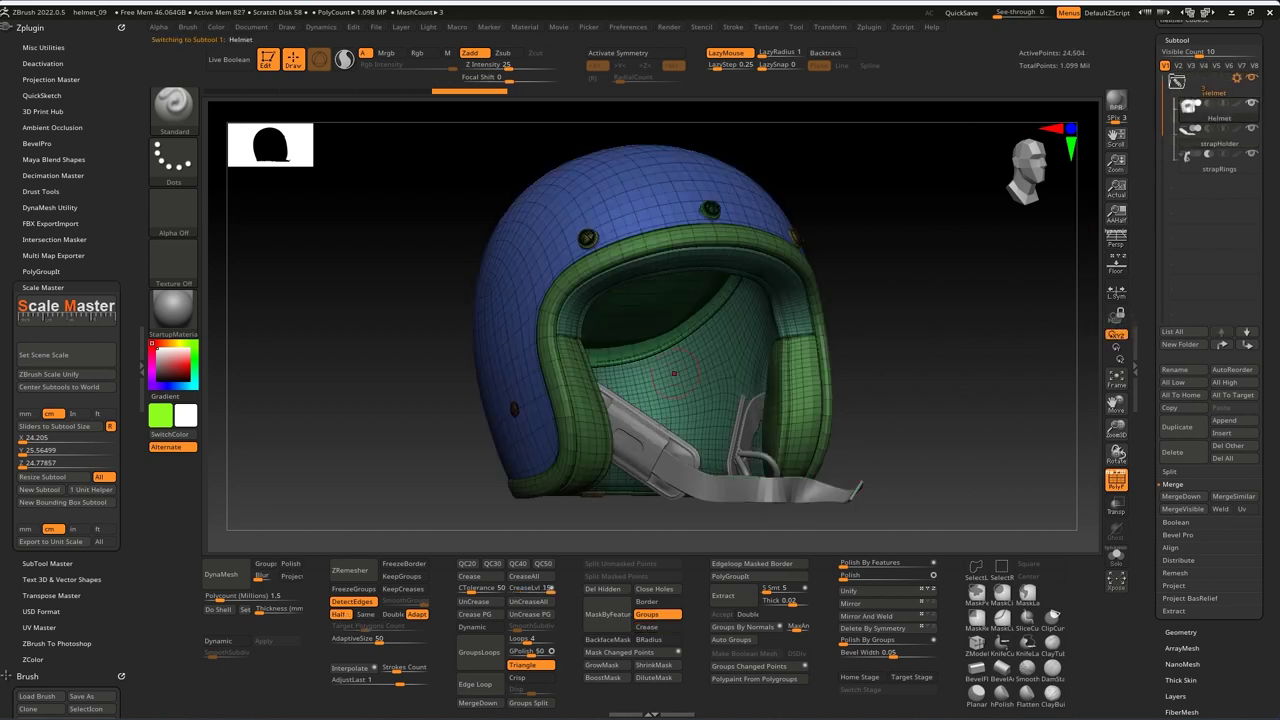
Apply Polypaint From Polygroups to Helmet, strapHolder and strapRings, then turn PolyF off
{"action": "left_click", "coordinate": [754, 679]}
{"action": "left_click", "coordinate": [820, 480], "text": "alt"}
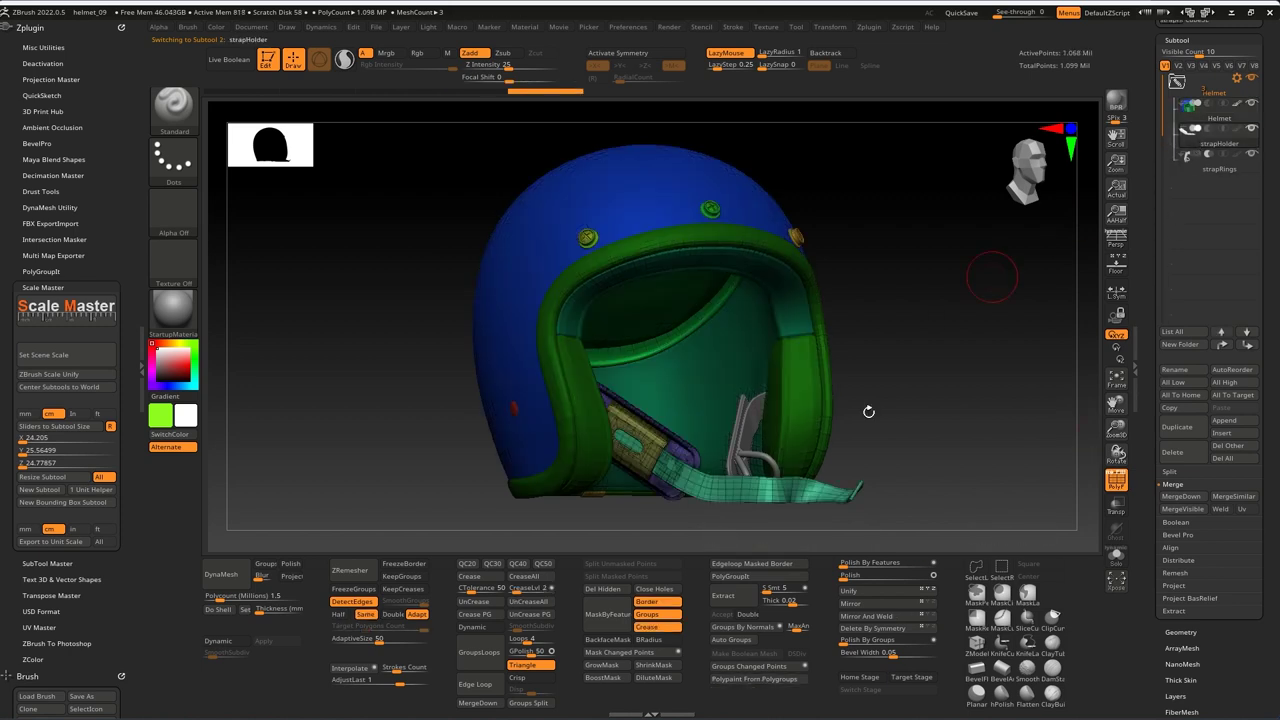
{"action": "left_click", "coordinate": [1184, 176]}
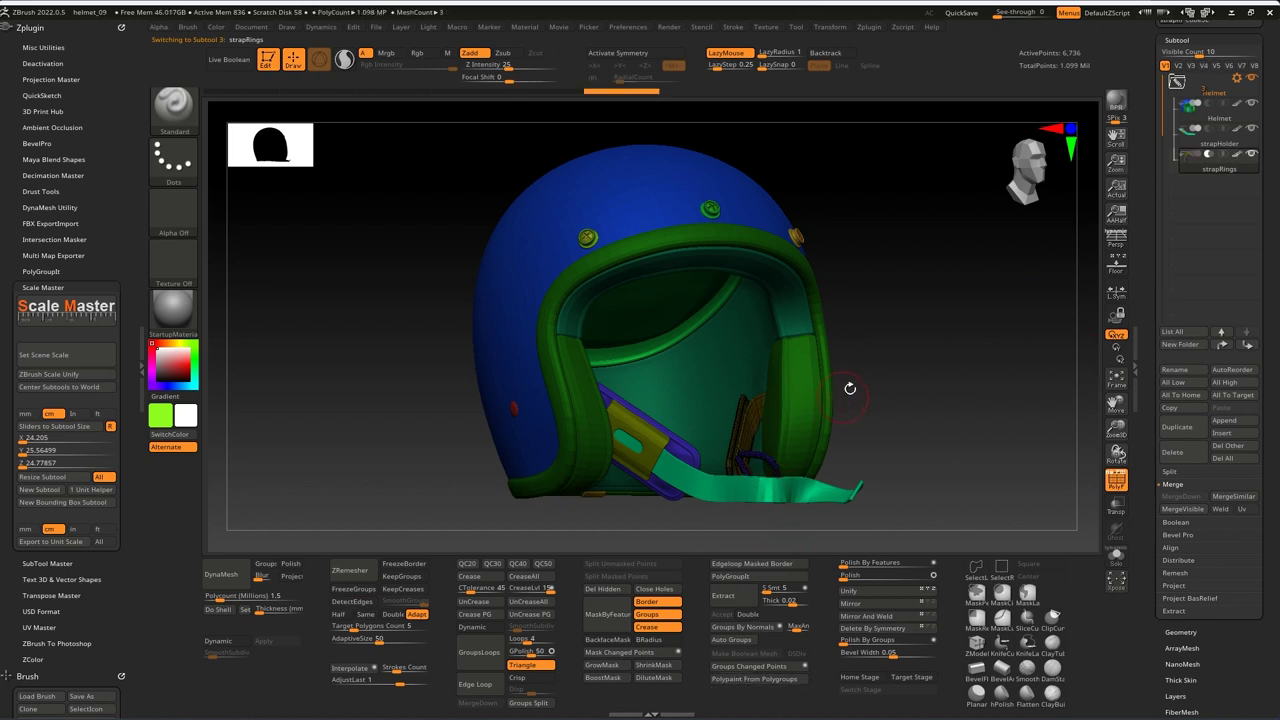
{"action": "key", "text": "shift+f"}
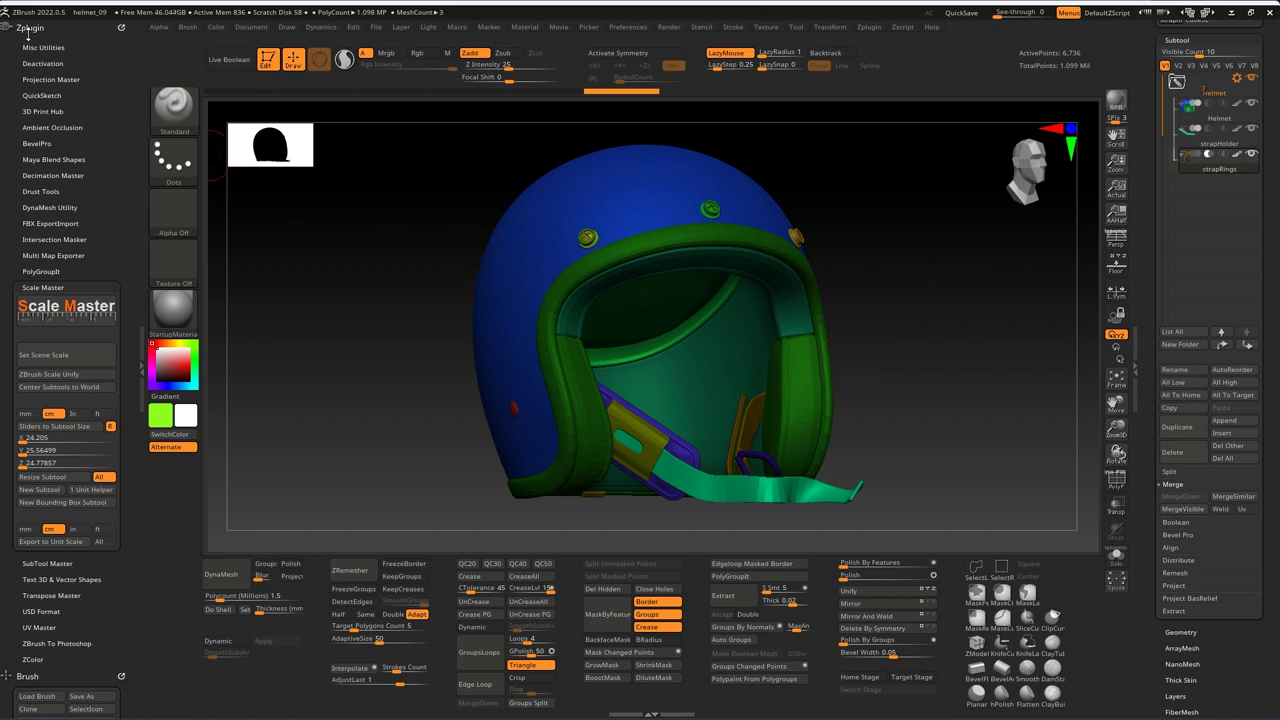
{"action": "scroll", "coordinate": [108, 257], "scroll_direction": "down", "scroll_amount": 2}
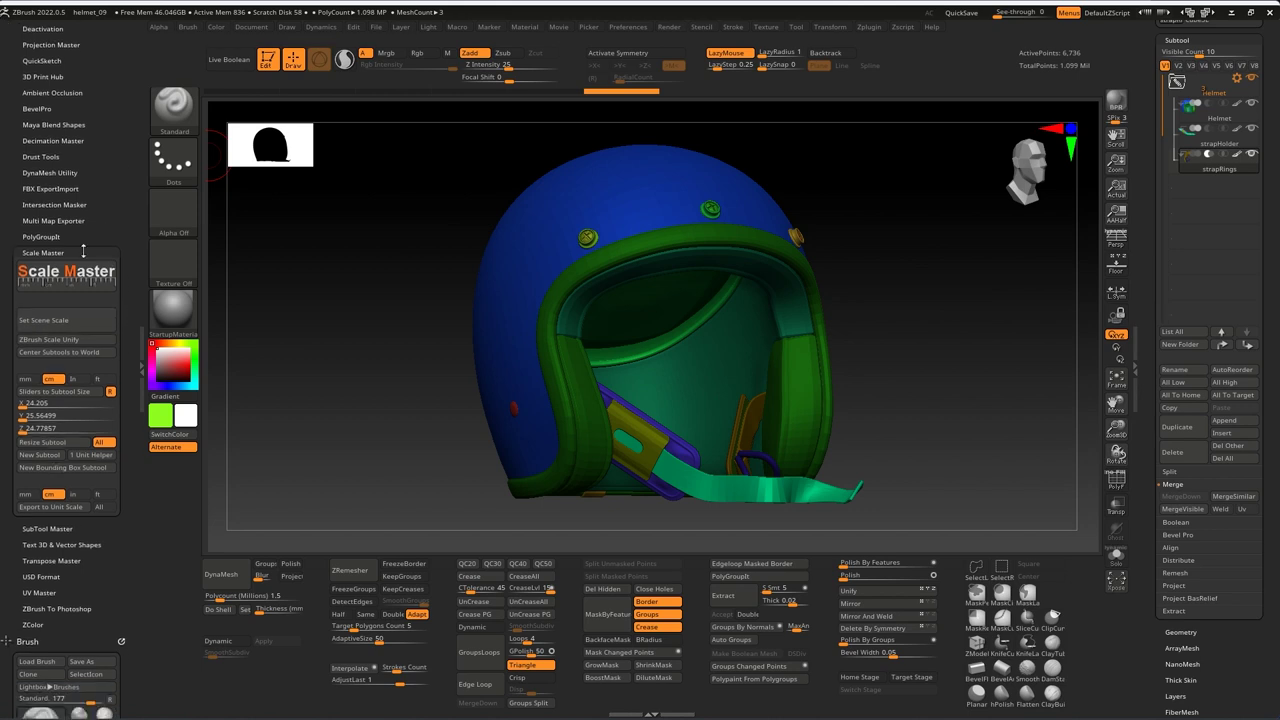
{"action": "left_click", "coordinate": [1242, 118]}
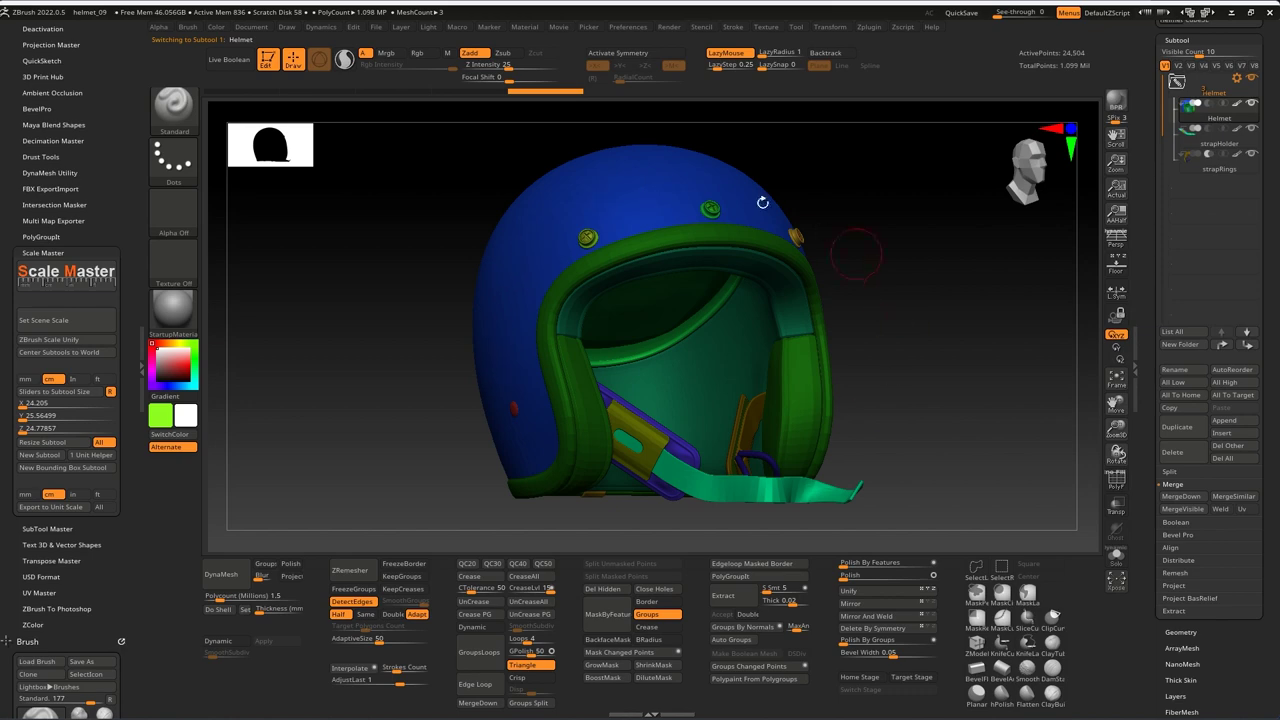
{"action": "left_click", "coordinate": [62, 474]}
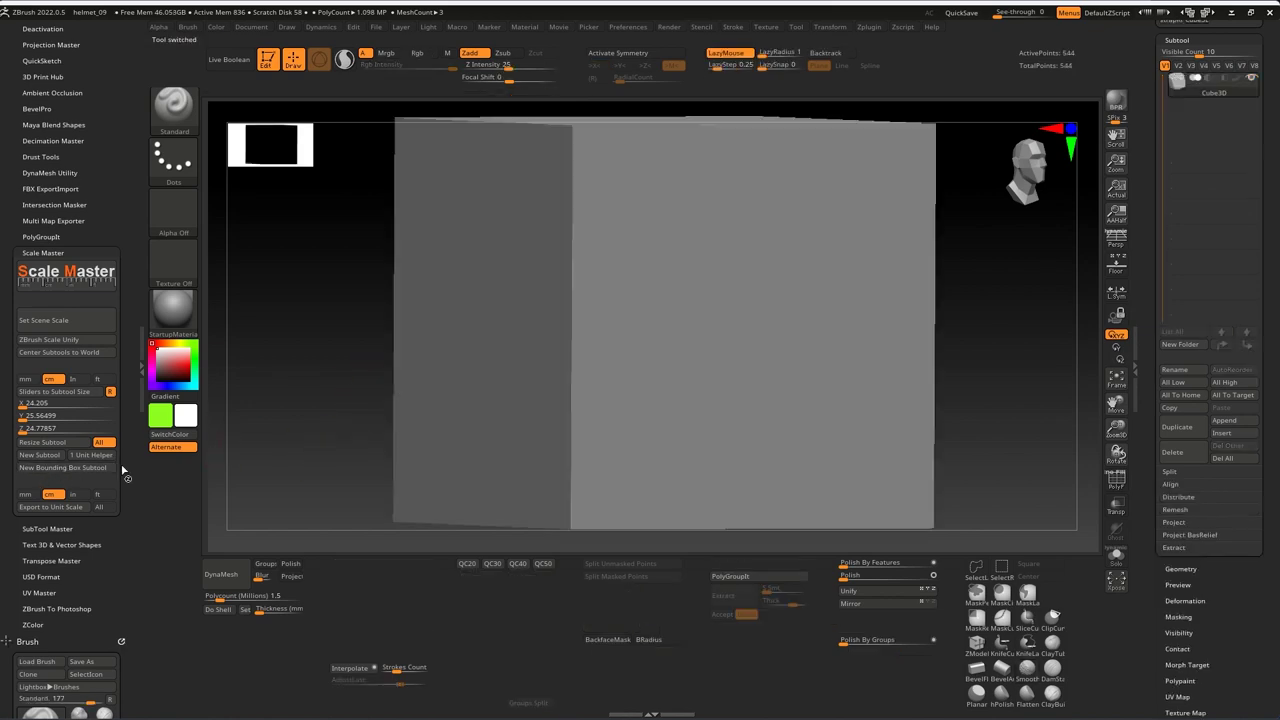
{"action": "left_click", "coordinate": [870, 514]}
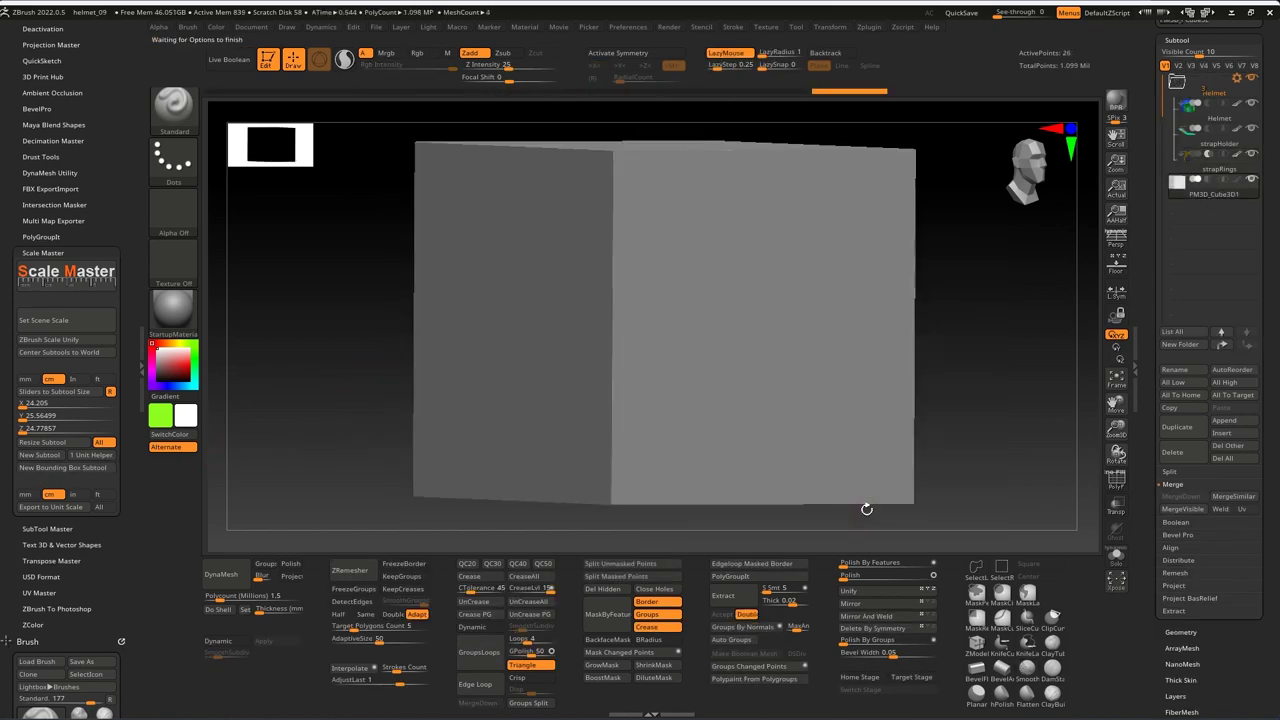
{"action": "left_click", "coordinate": [1117, 509]}
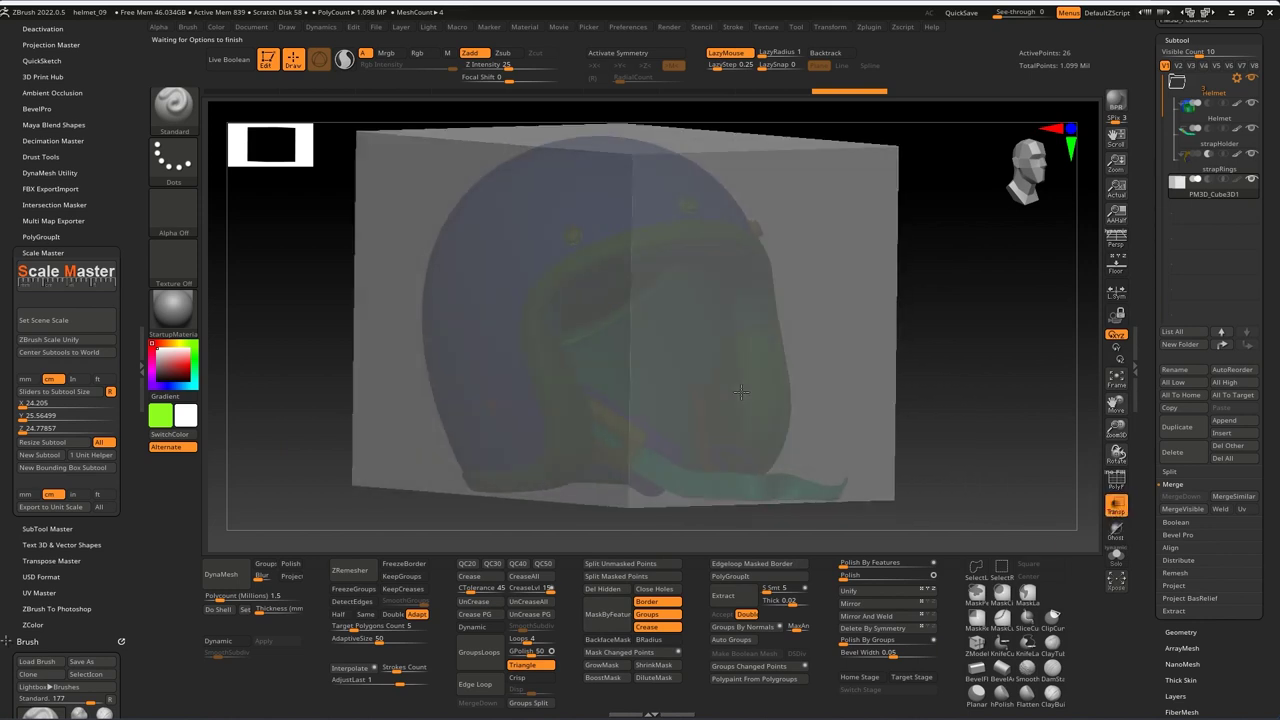
{"action": "left_click_drag", "start_coordinate": [980, 470], "coordinate": [896, 408]}
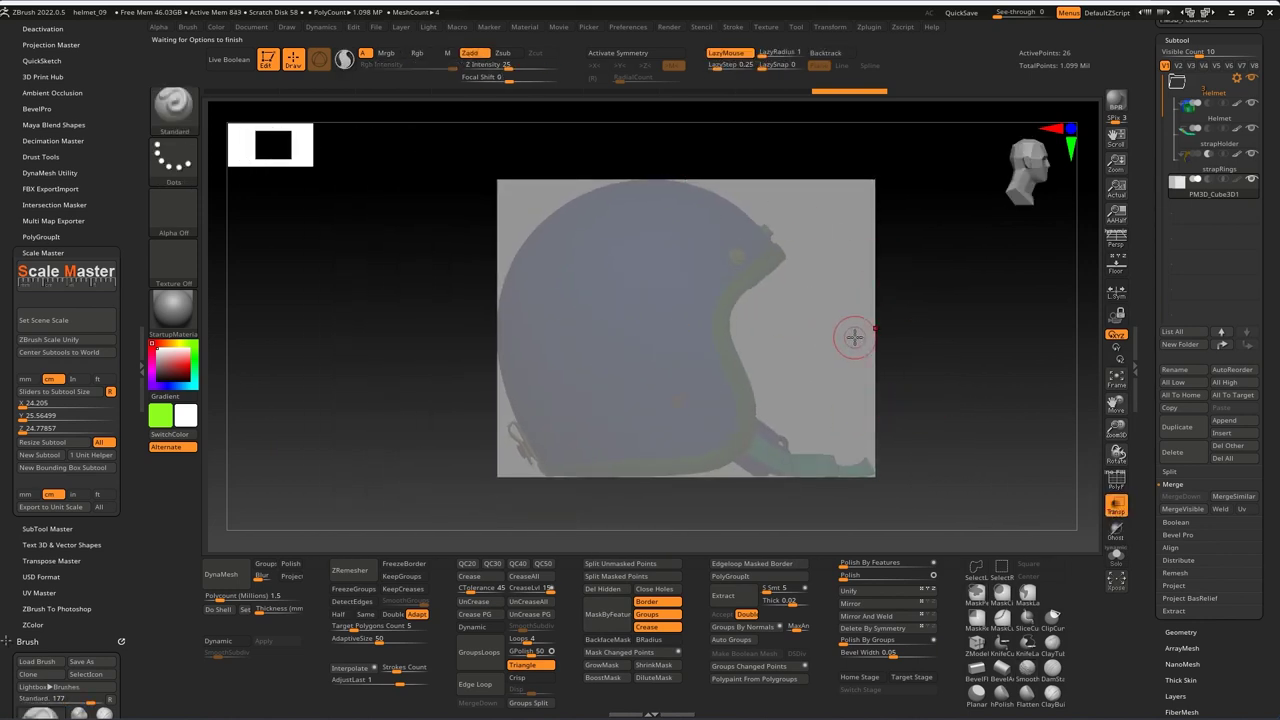
{"action": "left_click_drag", "start_coordinate": [852, 334], "coordinate": [790, 360]}
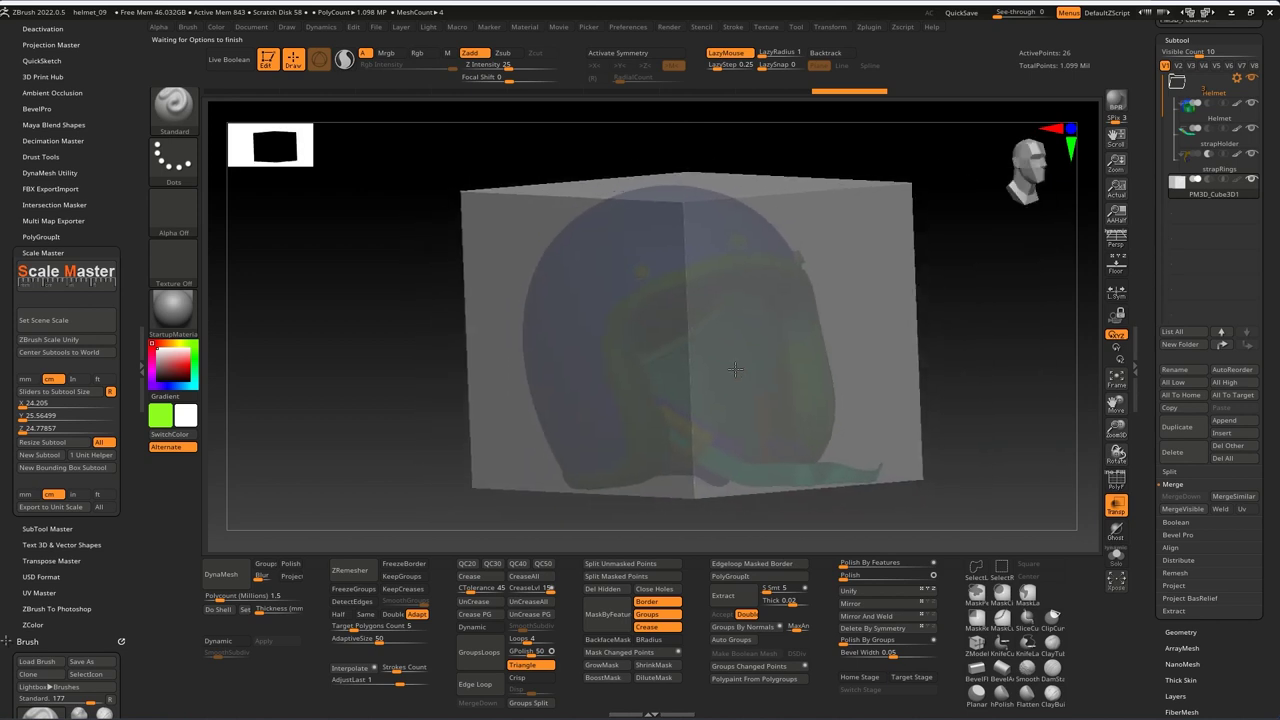
{"action": "mouse_move", "coordinate": [1202, 195]}
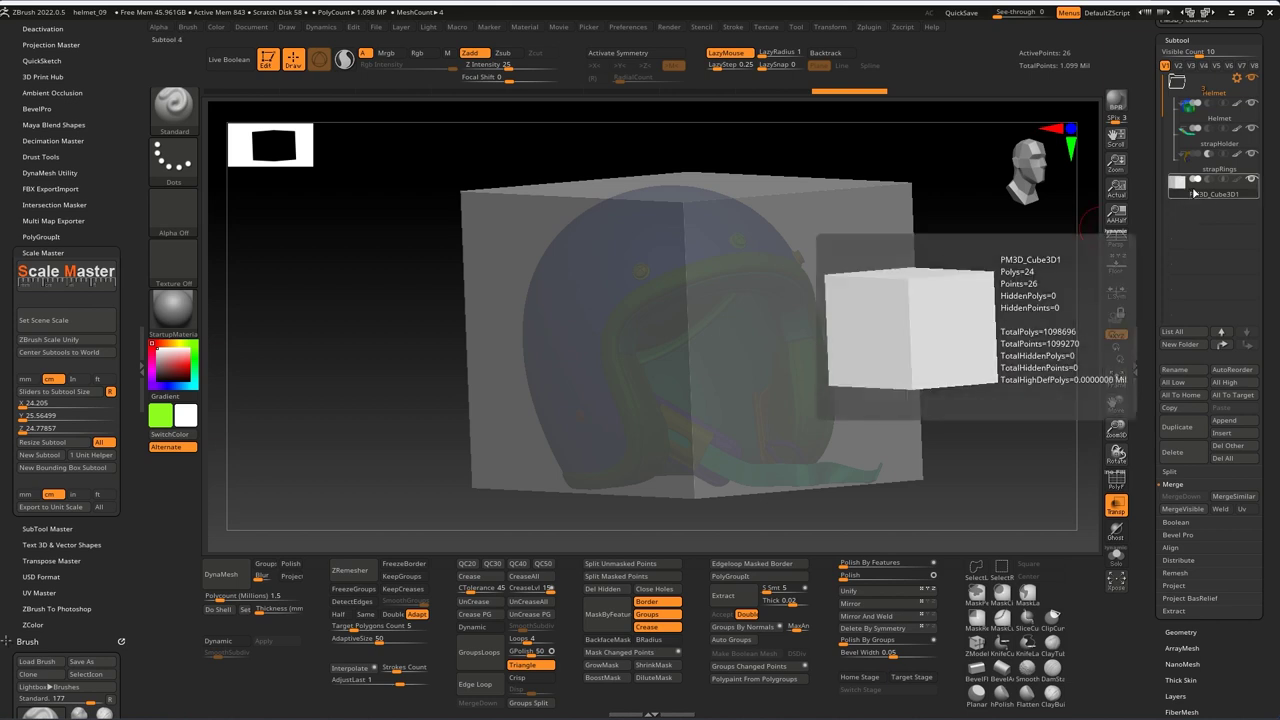
Set the scene scale to 24.154 x 25.435 x 32.351 cm and resize all subtools to it
{"action": "left_click", "coordinate": [86, 325]}
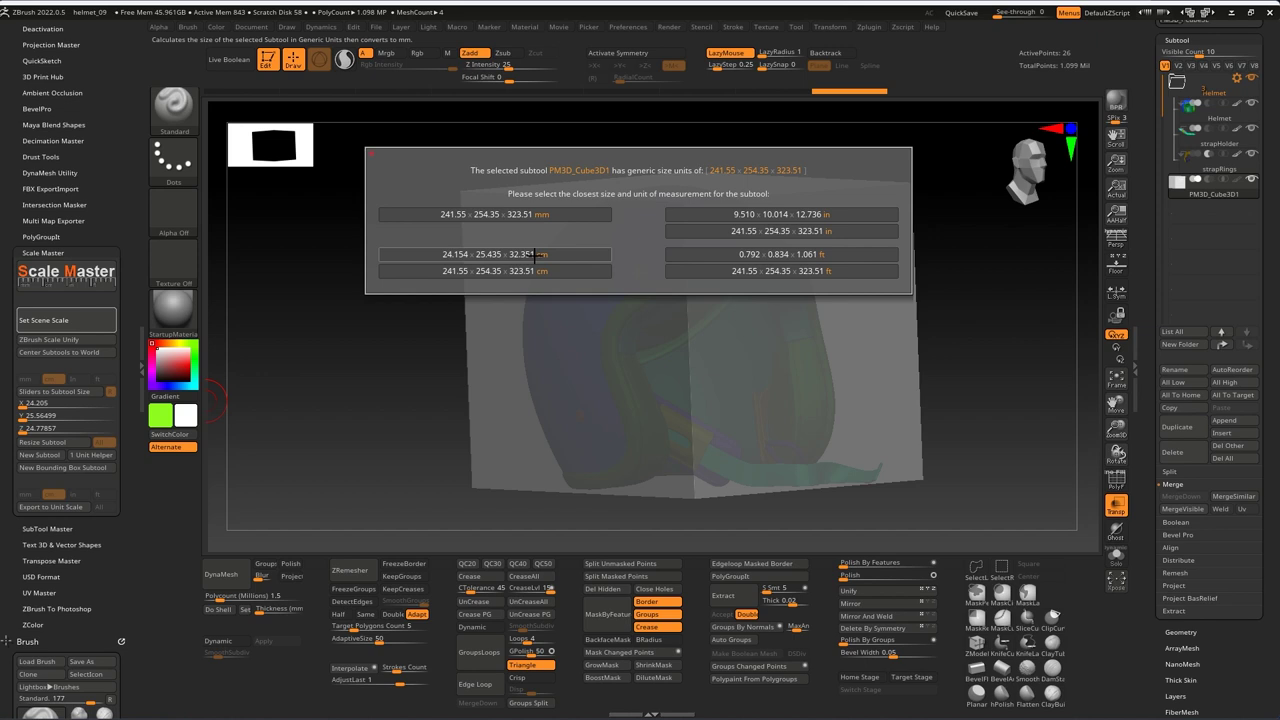
{"action": "left_click", "coordinate": [503, 254]}
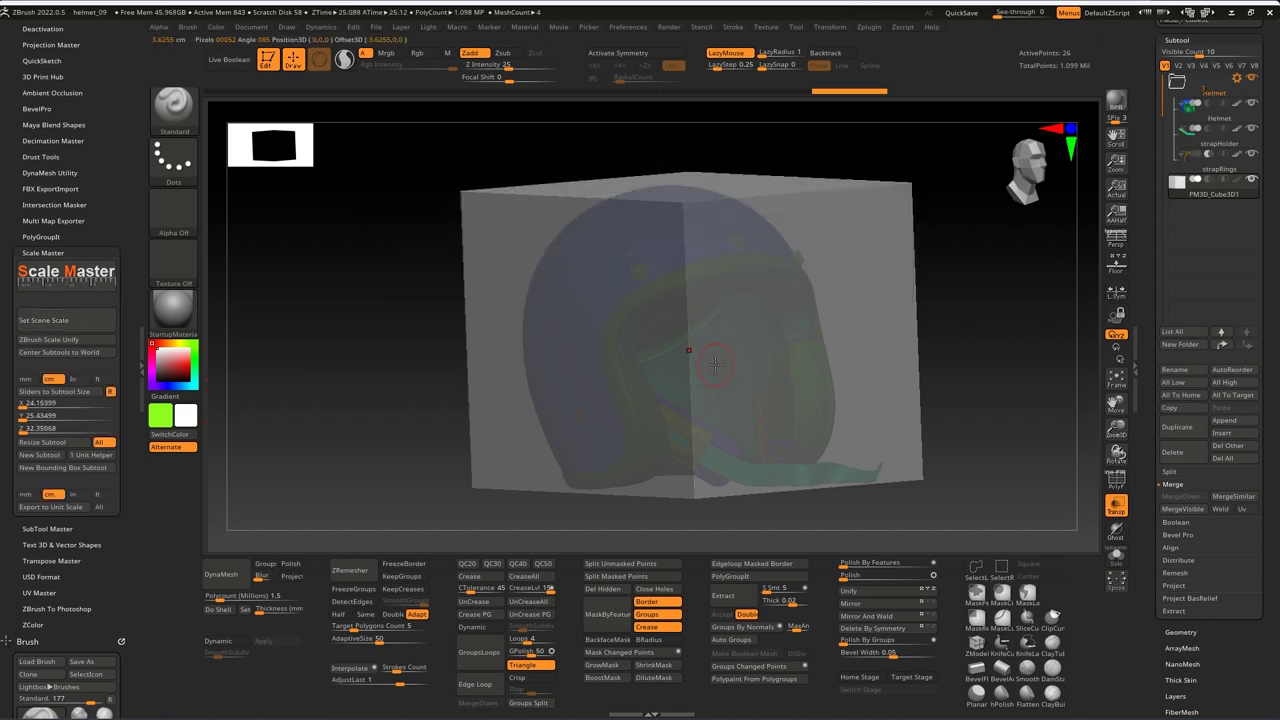
{"action": "left_click", "coordinate": [67, 320]}
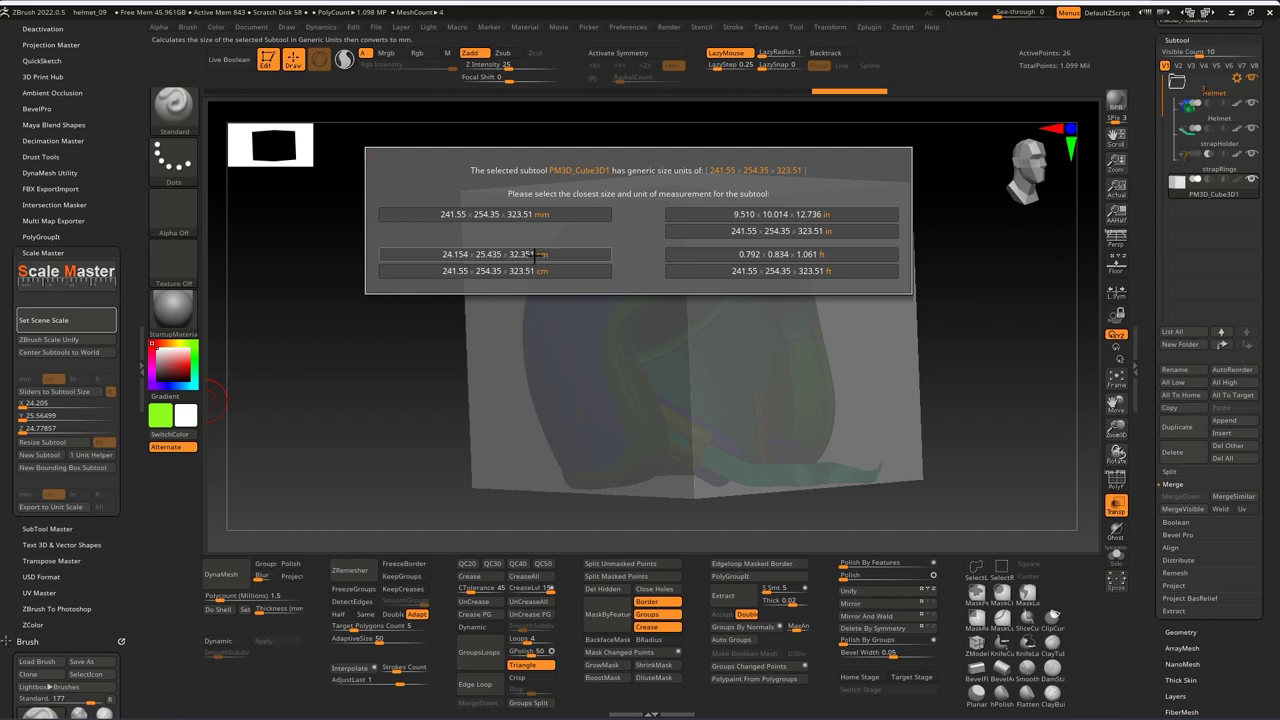
{"action": "left_click", "coordinate": [506, 255]}
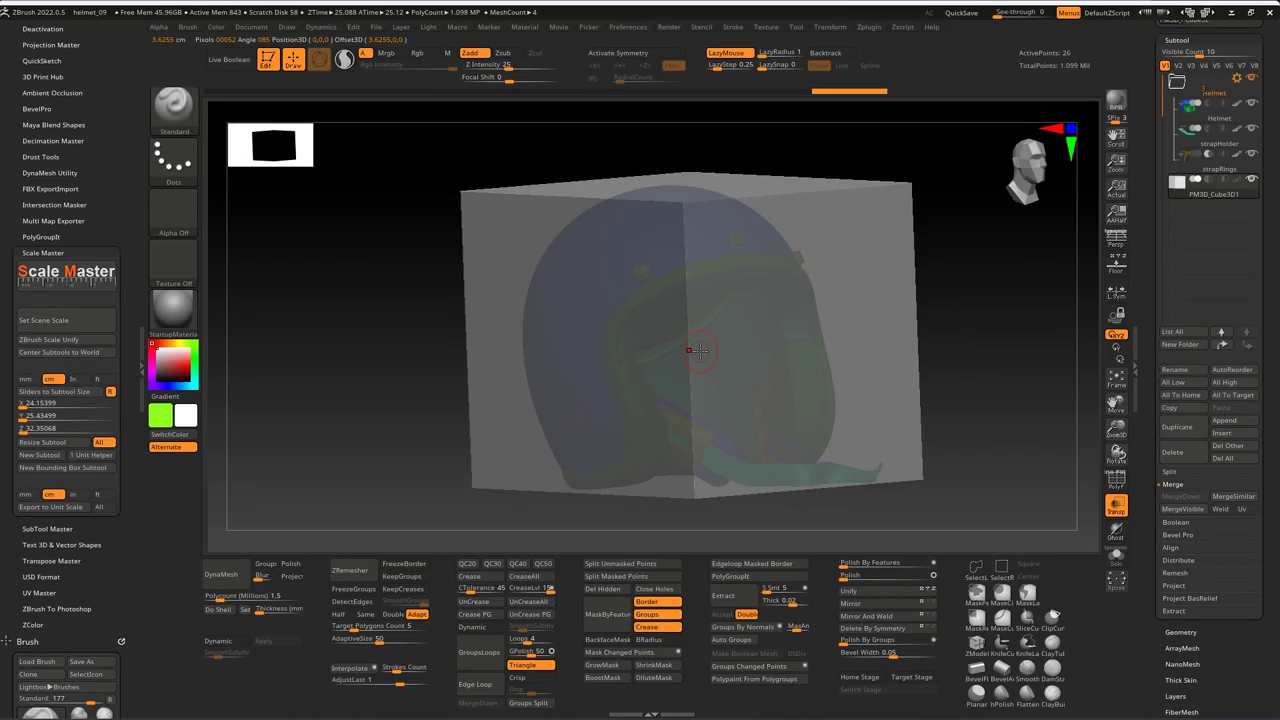
{"action": "left_click", "coordinate": [106, 445]}
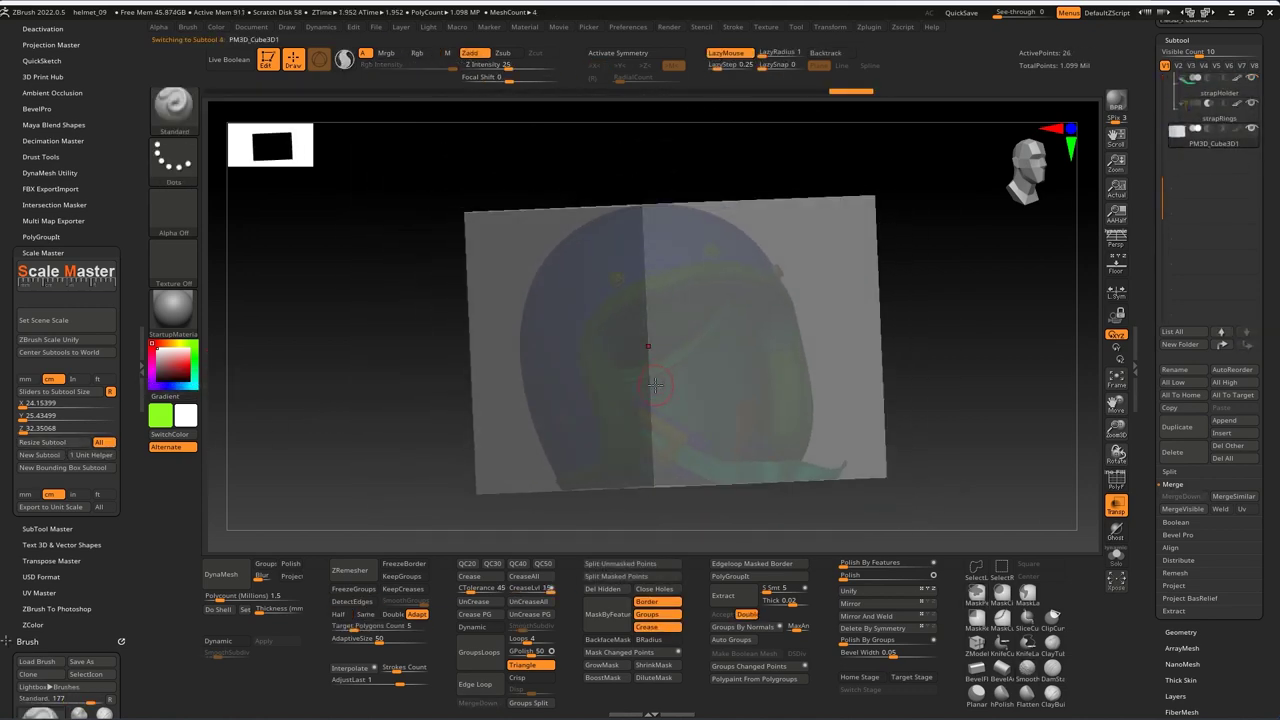
Delete the PM3D_Cube3D1 cube and turn off Transp so the helmet shows solid
{"action": "mouse_move", "coordinate": [1211, 141]}
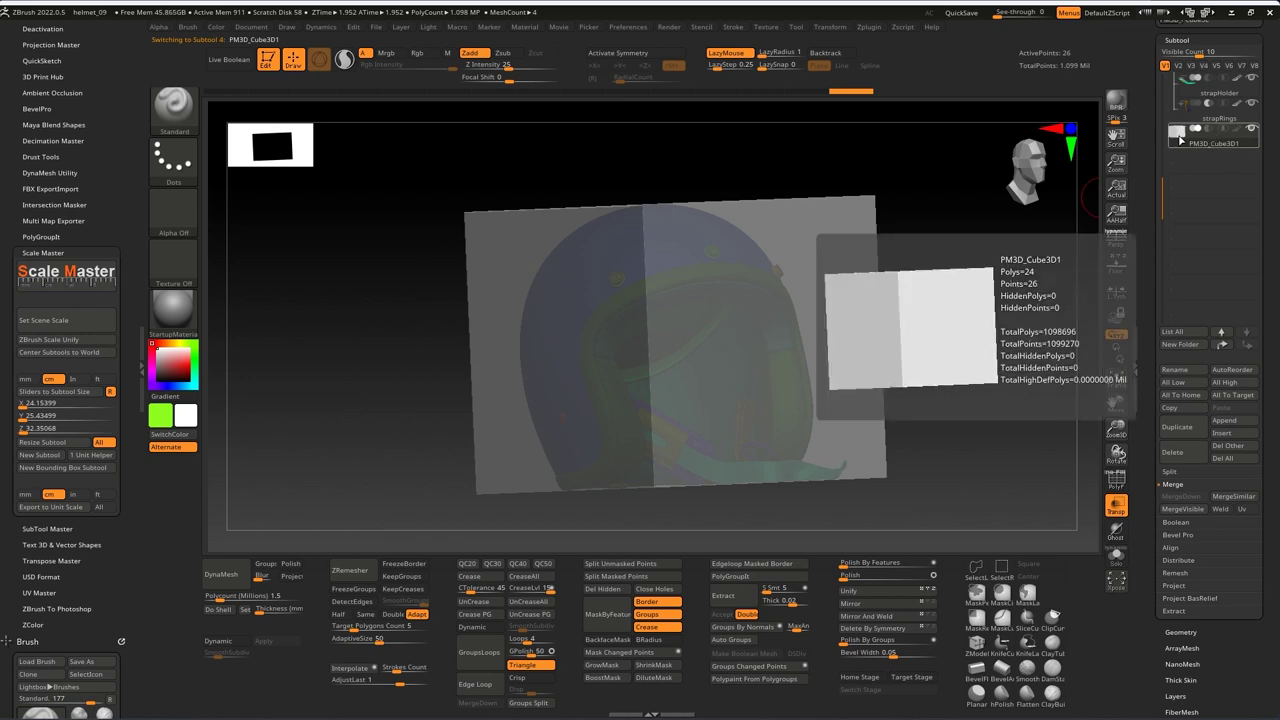
{"action": "left_click", "coordinate": [1184, 456]}
{"action": "left_click_drag", "start_coordinate": [866, 306], "coordinate": [766, 357]}
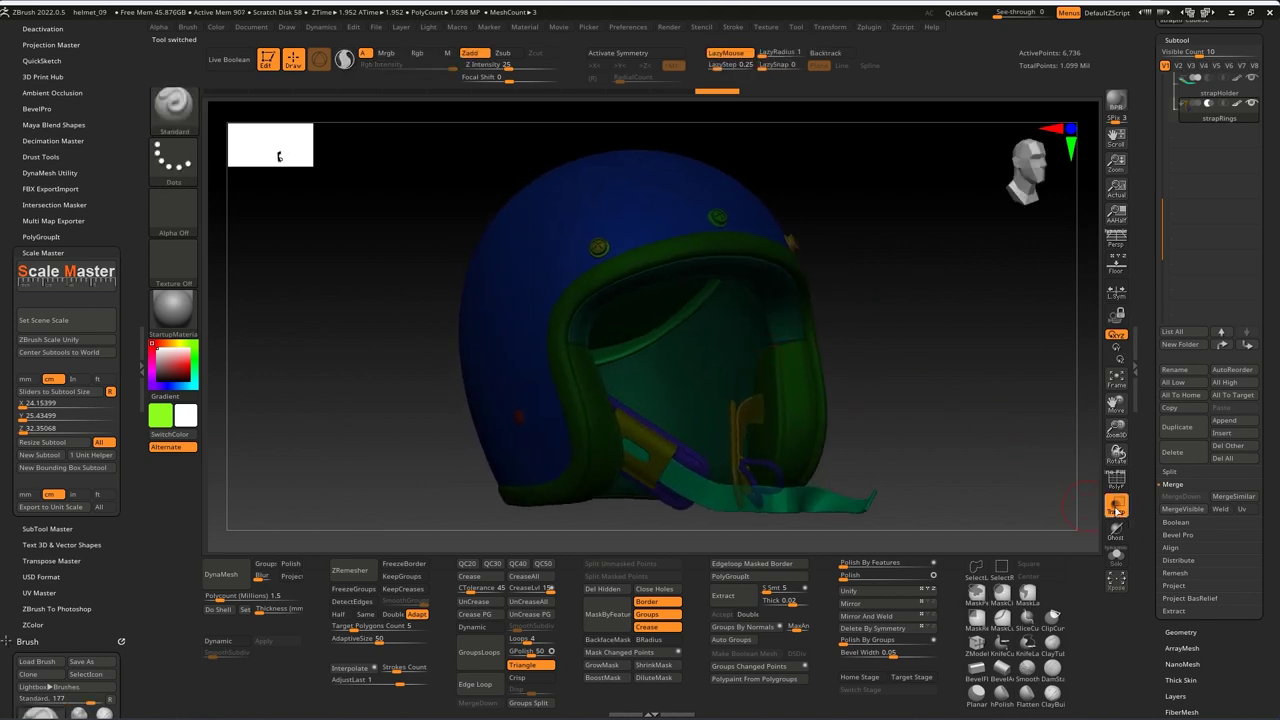
{"action": "left_click", "coordinate": [1116, 508]}
{"action": "left_click_drag", "start_coordinate": [860, 330], "coordinate": [794, 349]}
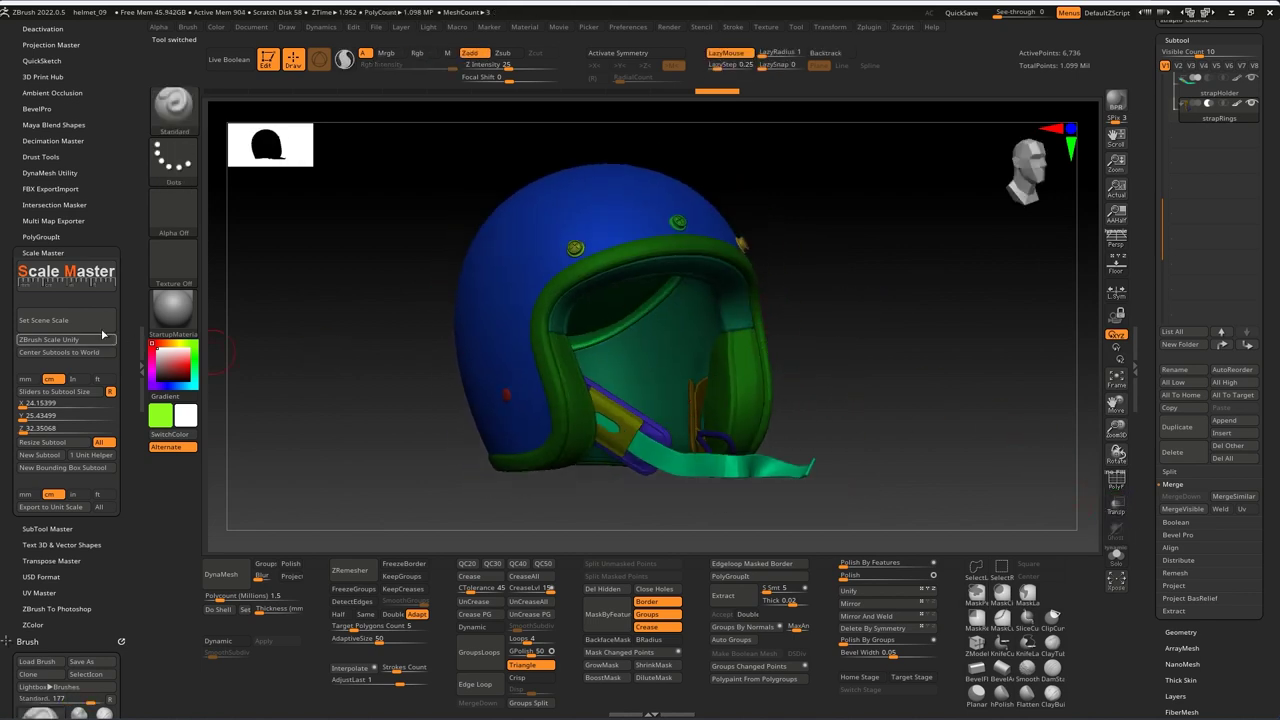
{"action": "left_click", "coordinate": [80, 324]}
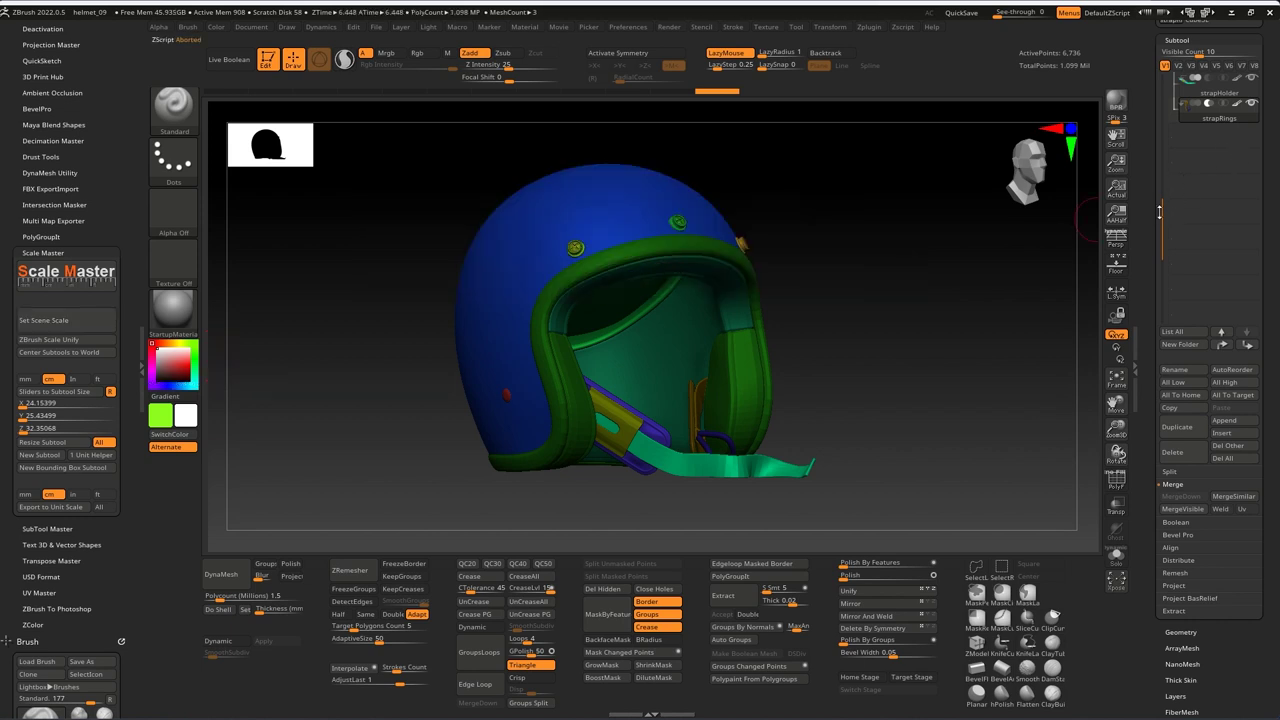
{"action": "scroll", "coordinate": [1208, 118], "scroll_direction": "up", "scroll_amount": 2}
Refresh Helmet's Scale Master size to 24.15 × 25.44 × 24.70 cm, toggling units via mm
{"action": "left_click", "coordinate": [1208, 108]}
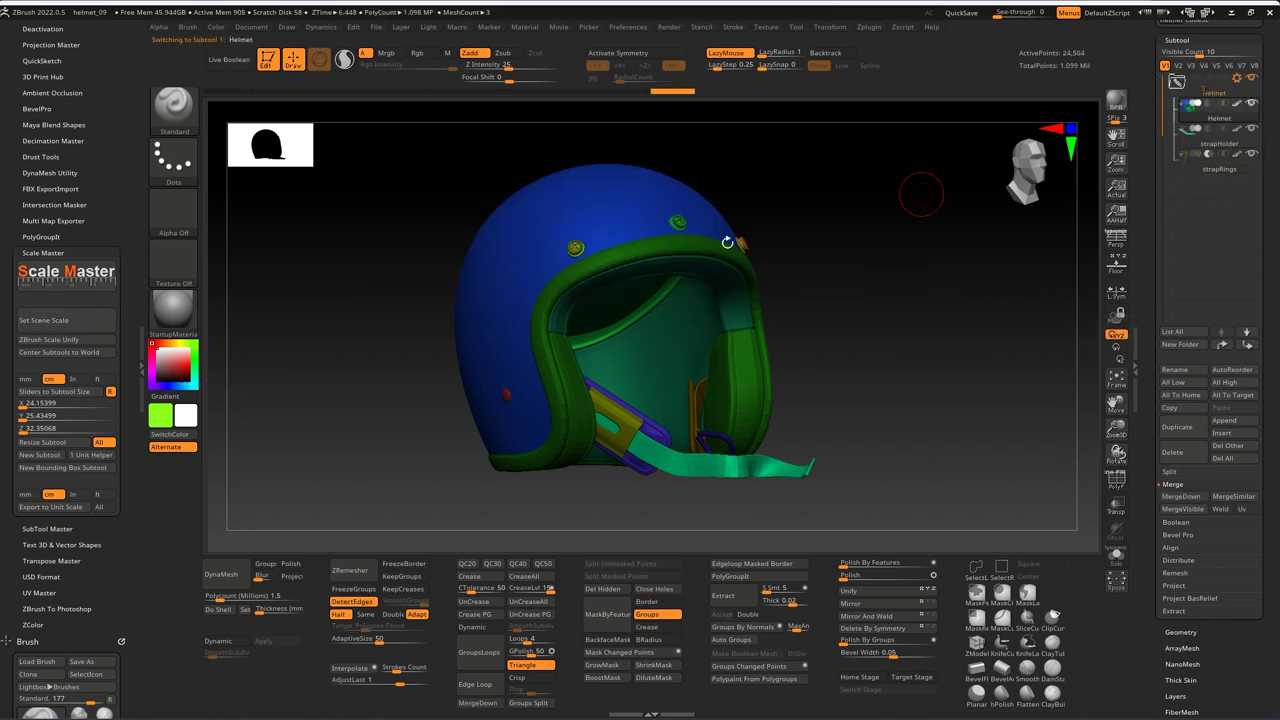
{"action": "left_click", "coordinate": [66, 320]}
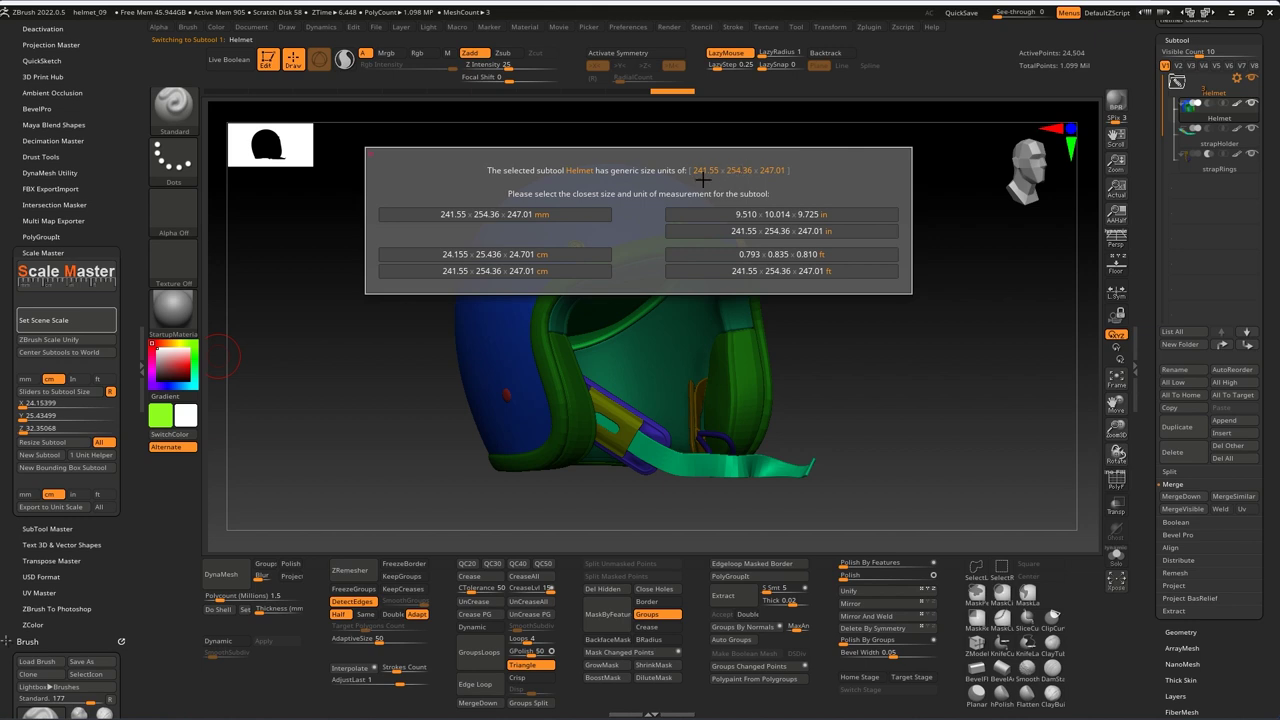
{"action": "key", "text": "Escape"}
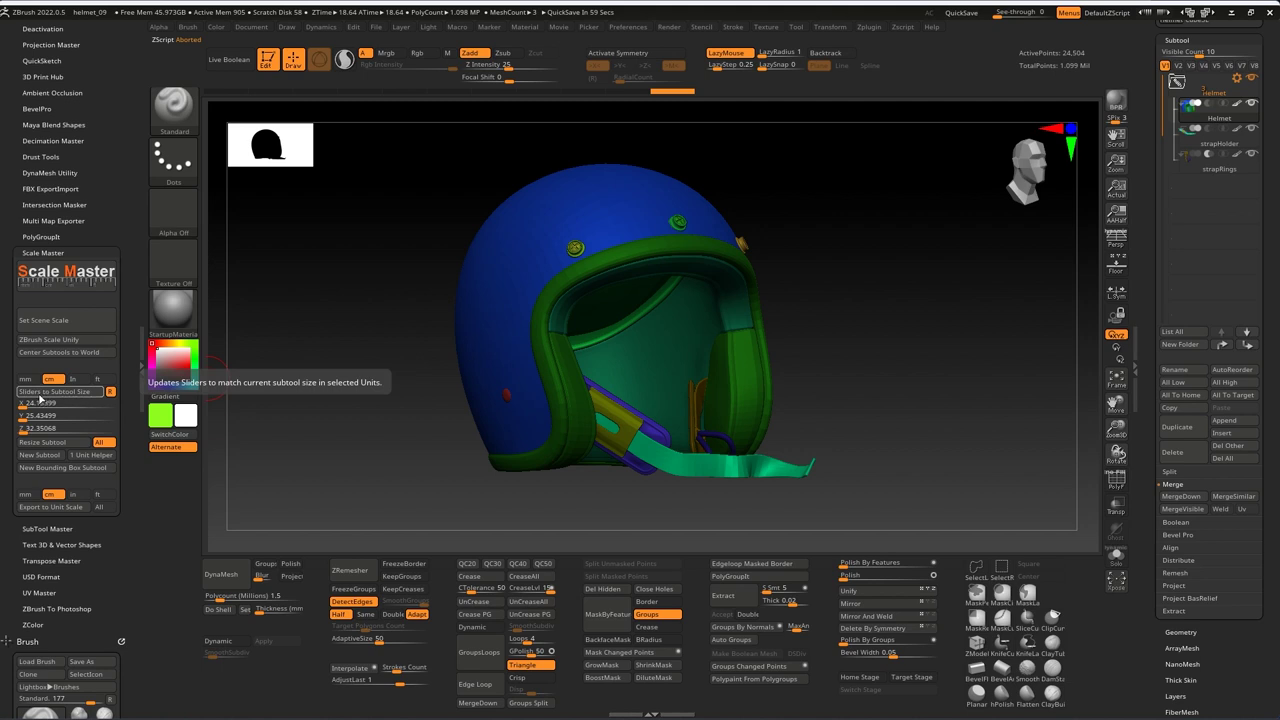
{"action": "left_click", "coordinate": [81, 398]}
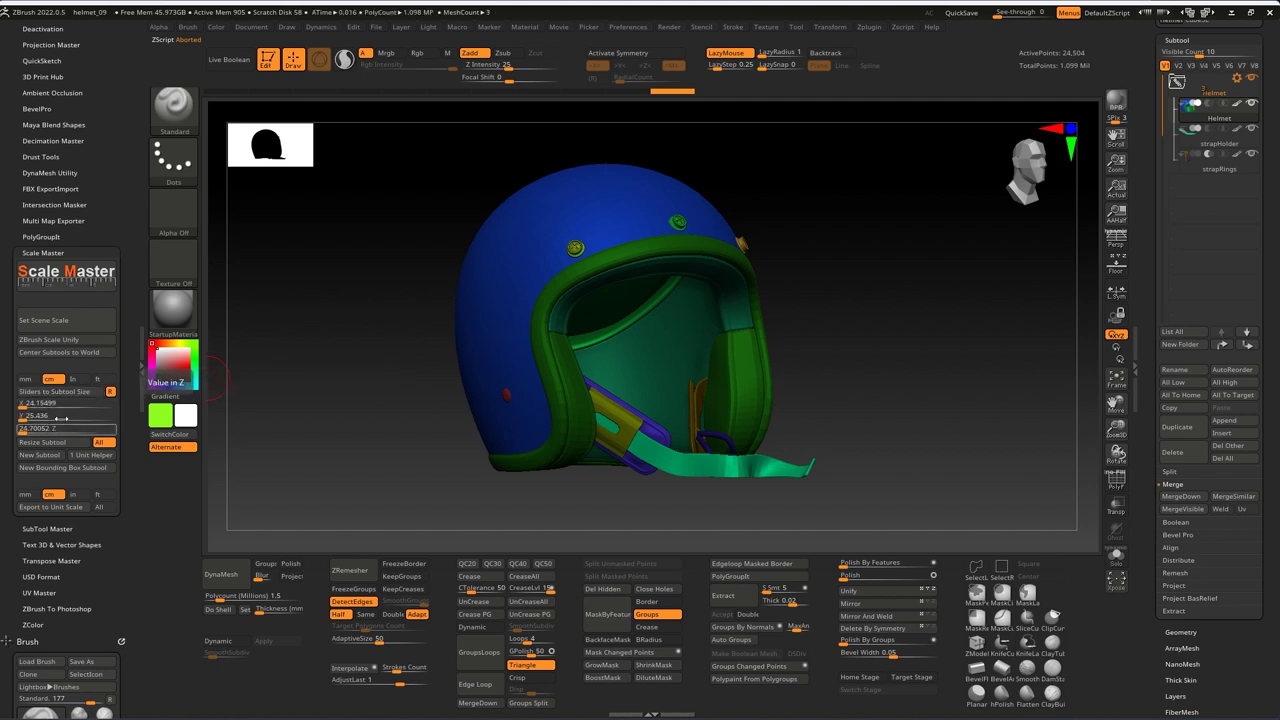
{"action": "left_click", "coordinate": [27, 380]}
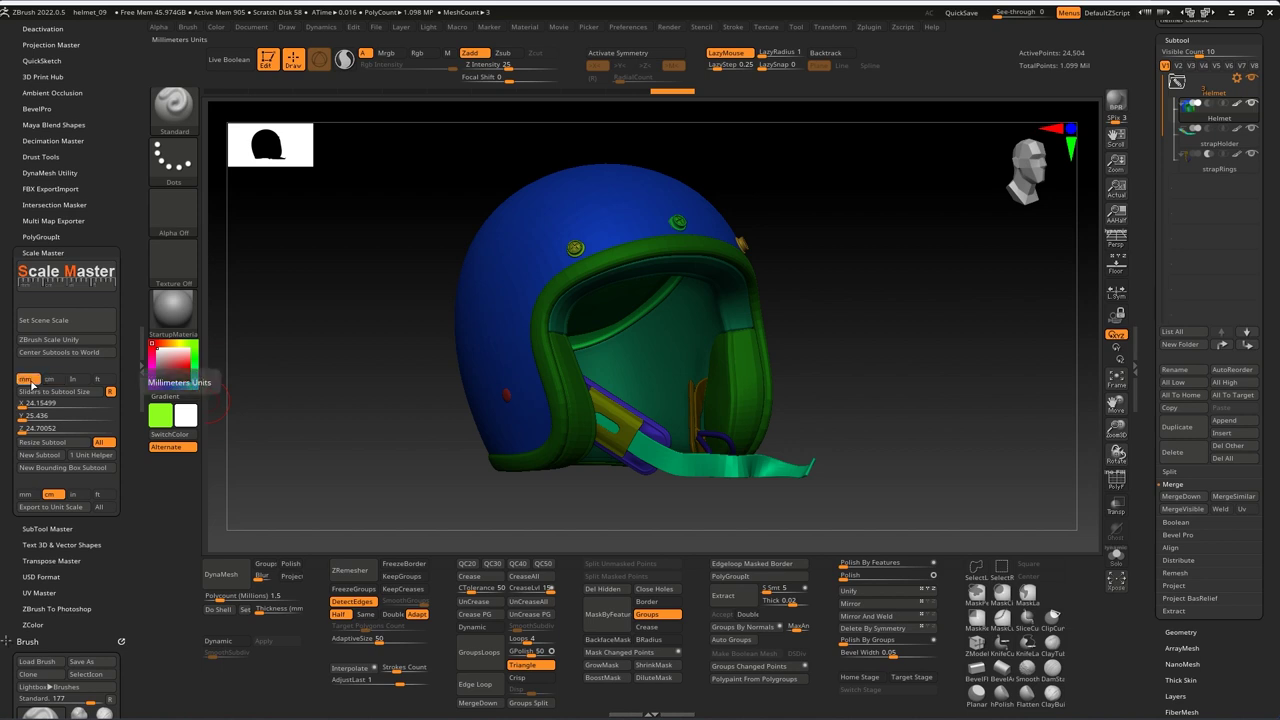
{"action": "left_click", "coordinate": [78, 398]}
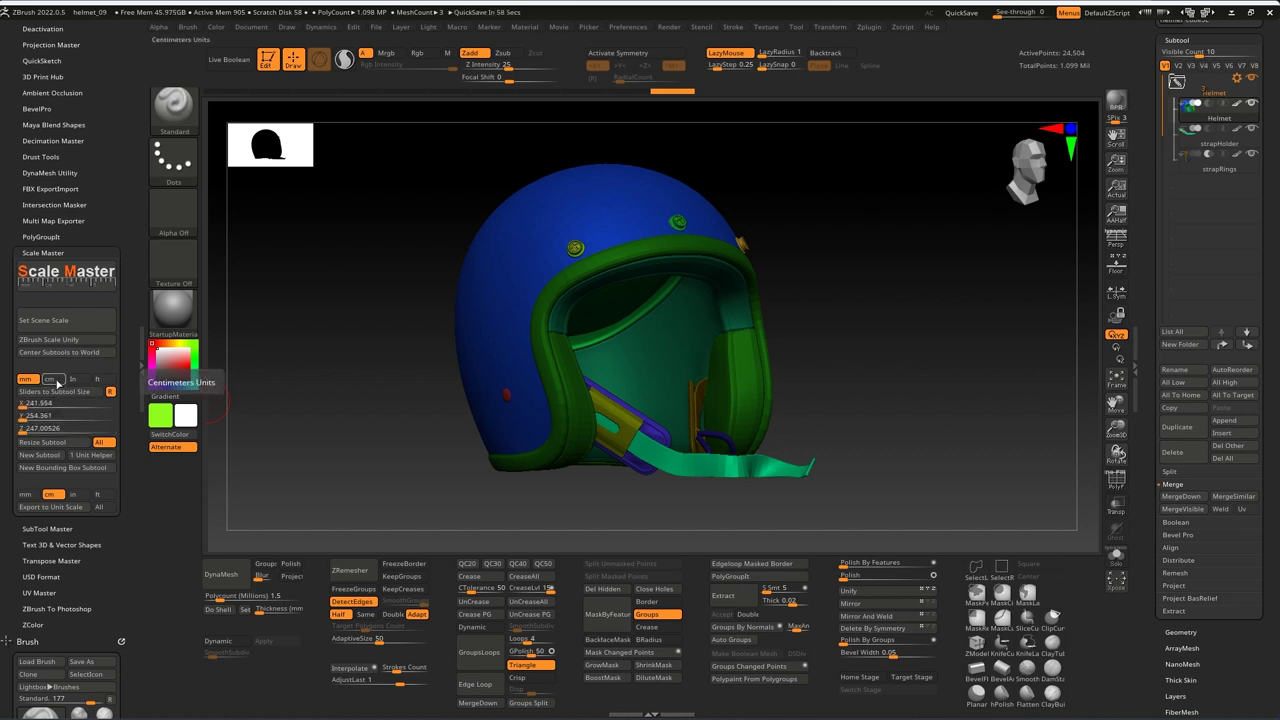
{"action": "left_click", "coordinate": [52, 379]}
{"action": "left_click", "coordinate": [67, 392]}
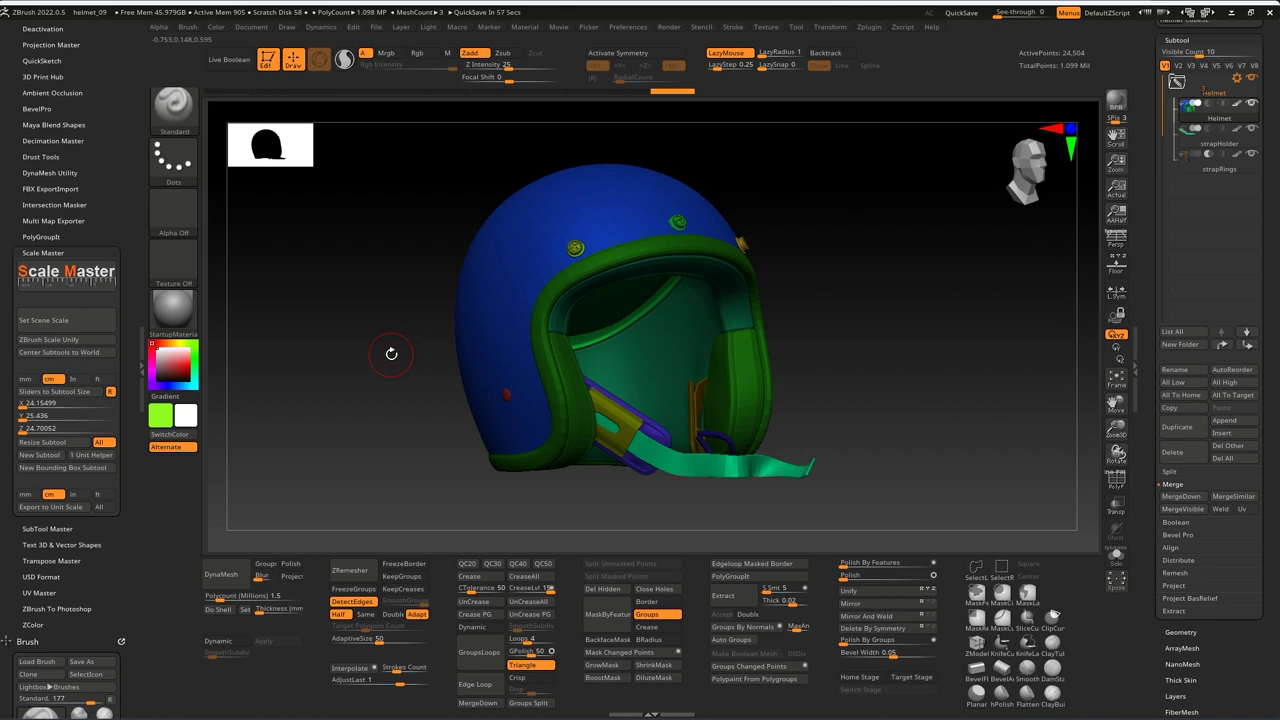
Export the Helmet at unit scale over Desktop Helmet.fbx, accepting the replace and FBX options
{"action": "left_click", "coordinate": [66, 510]}
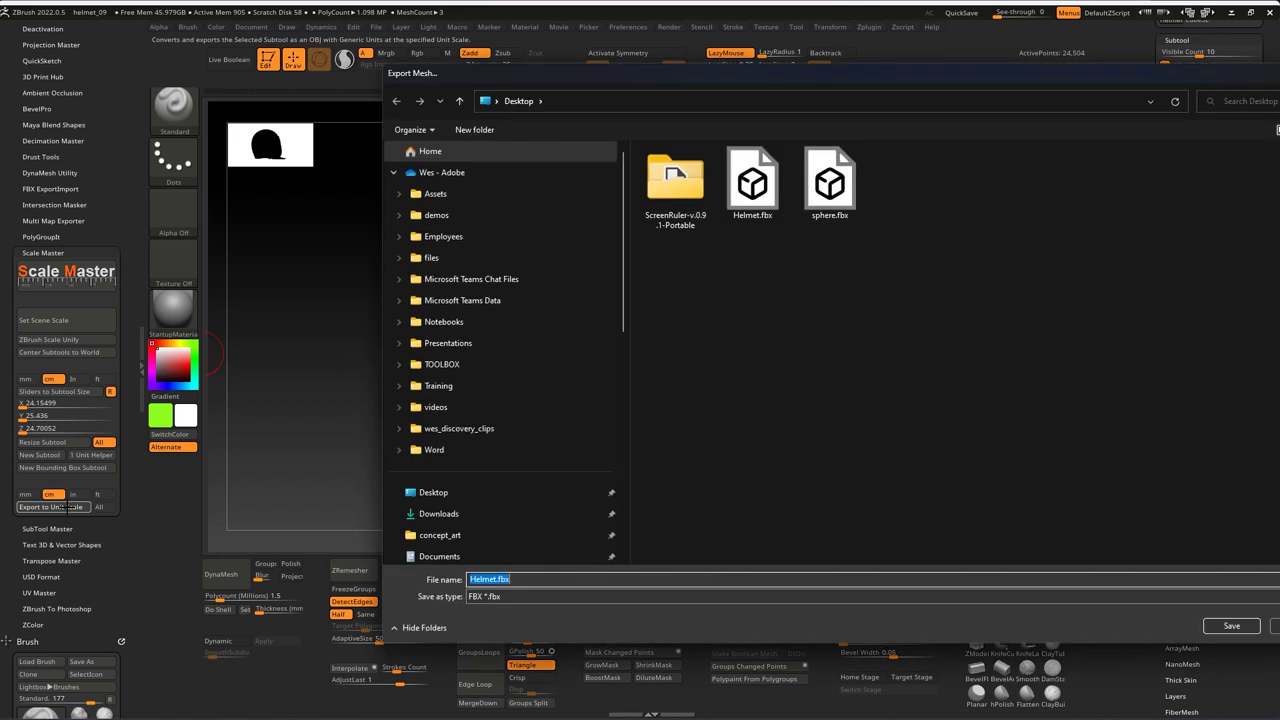
{"action": "left_click", "coordinate": [754, 216]}
{"action": "left_click_drag", "start_coordinate": [774, 71], "coordinate": [599, 42]}
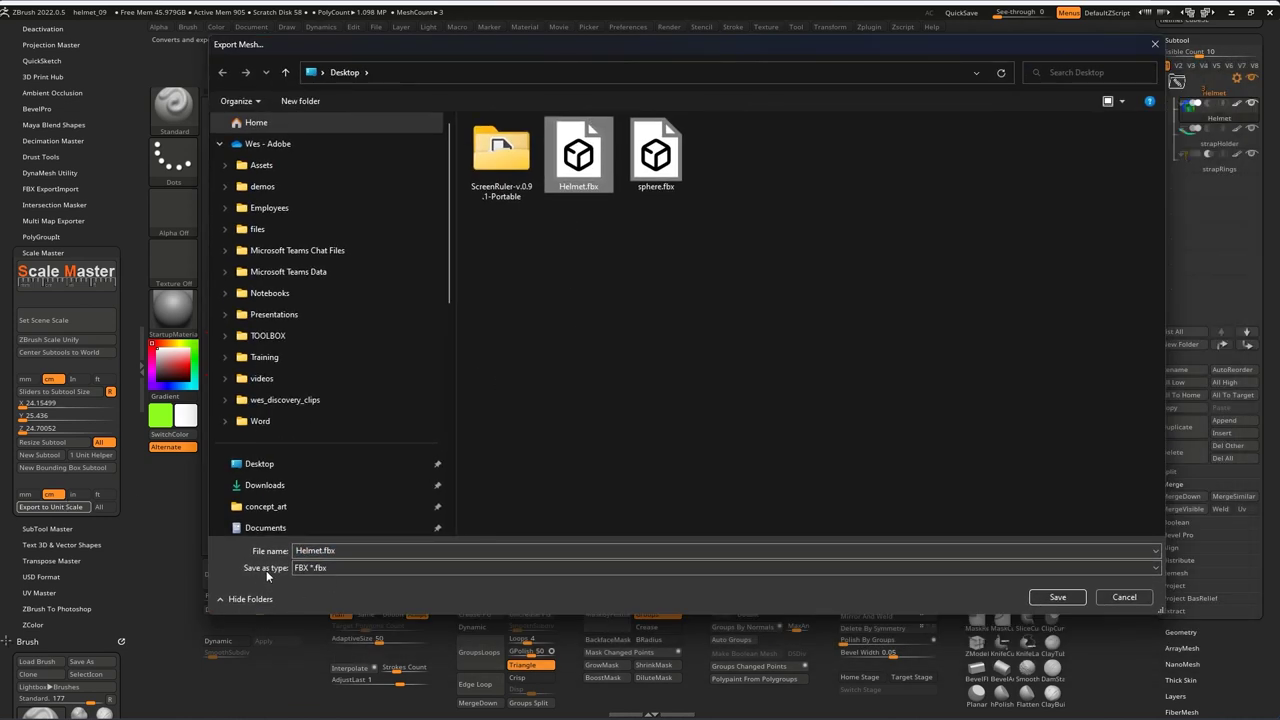
{"action": "left_click", "coordinate": [1075, 597]}
{"action": "left_click", "coordinate": [889, 366]}
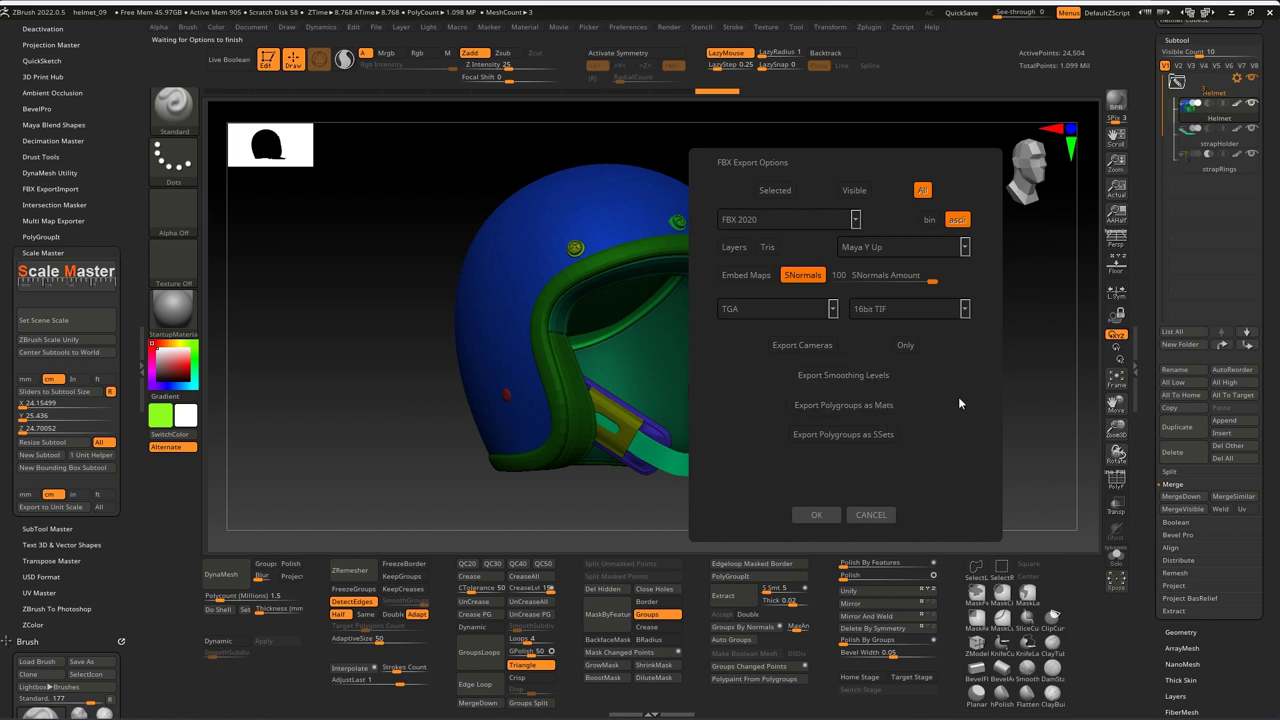
{"action": "left_click", "coordinate": [819, 514]}
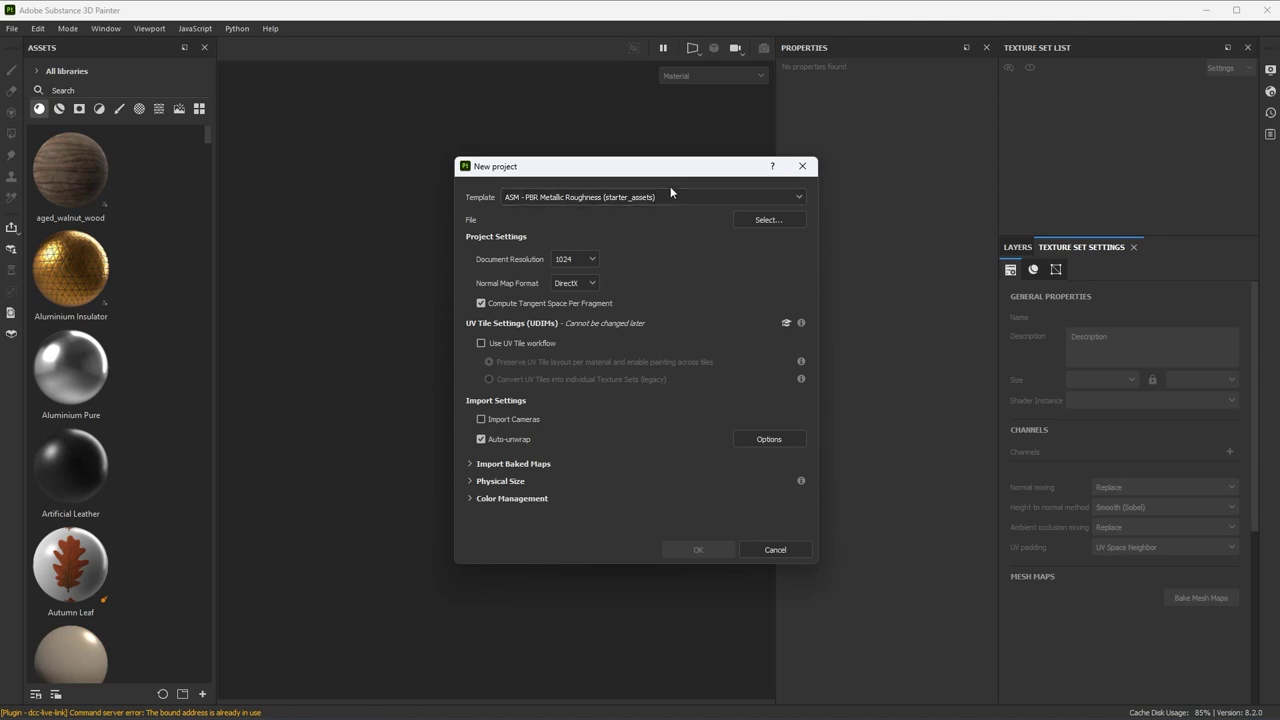
Load Helmet.fbx as the new project's mesh with 2048 document resolution
{"action": "left_click", "coordinate": [764, 219]}
{"action": "double_click", "coordinate": [778, 198]}
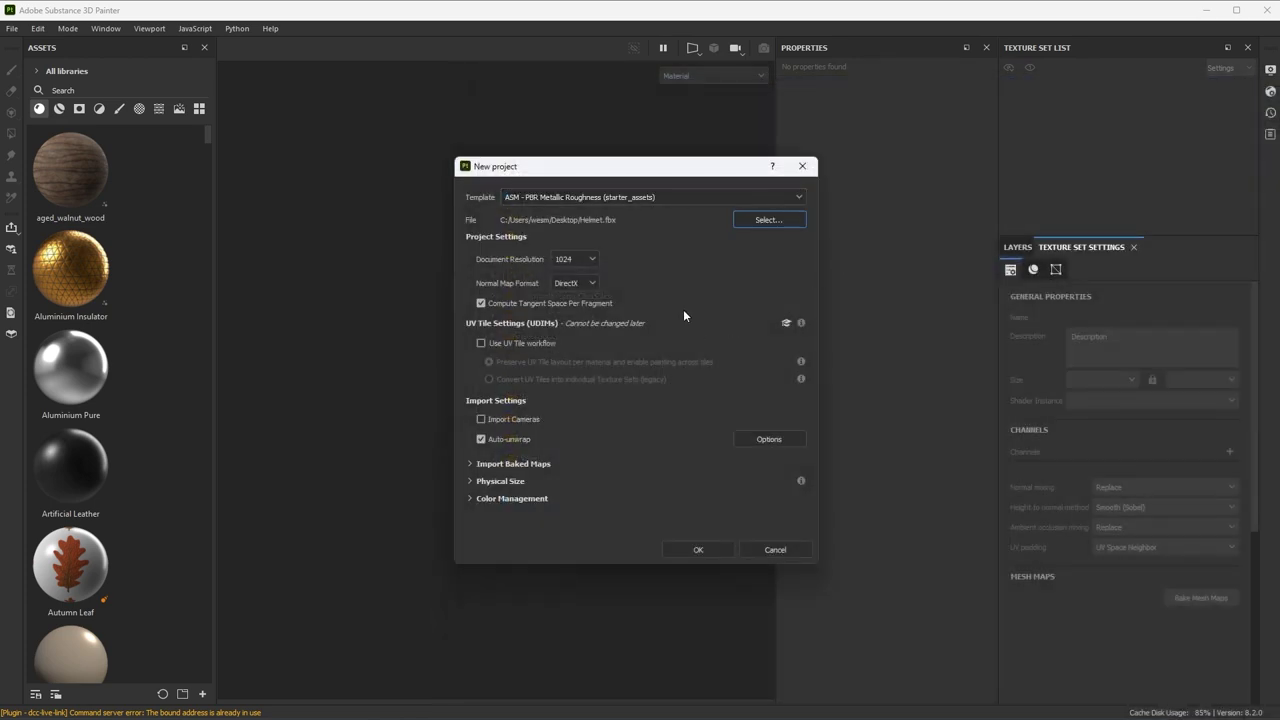
{"action": "left_click", "coordinate": [592, 258]}
{"action": "left_click", "coordinate": [581, 327]}
{"action": "left_click", "coordinate": [780, 439]}
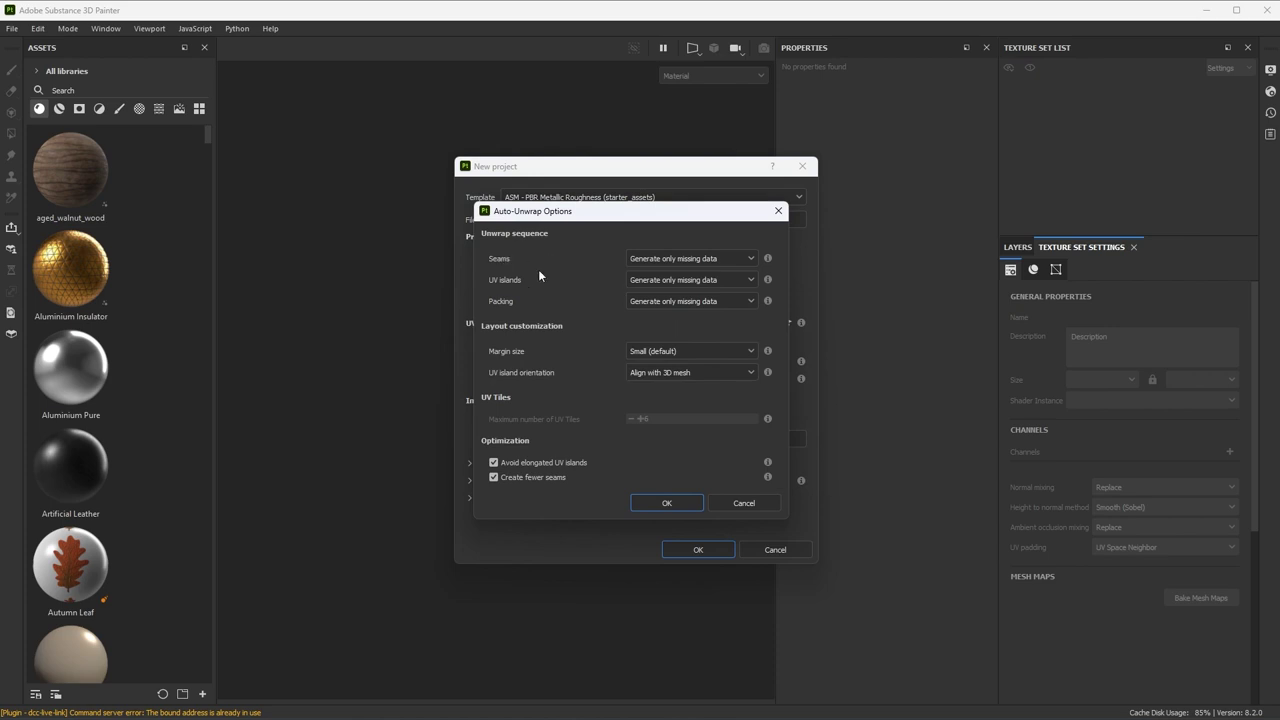
Set auto-unwrap Seams to Recompute all, keeping UV island orientation on Align with 3D mesh
{"action": "left_click", "coordinate": [730, 260]}
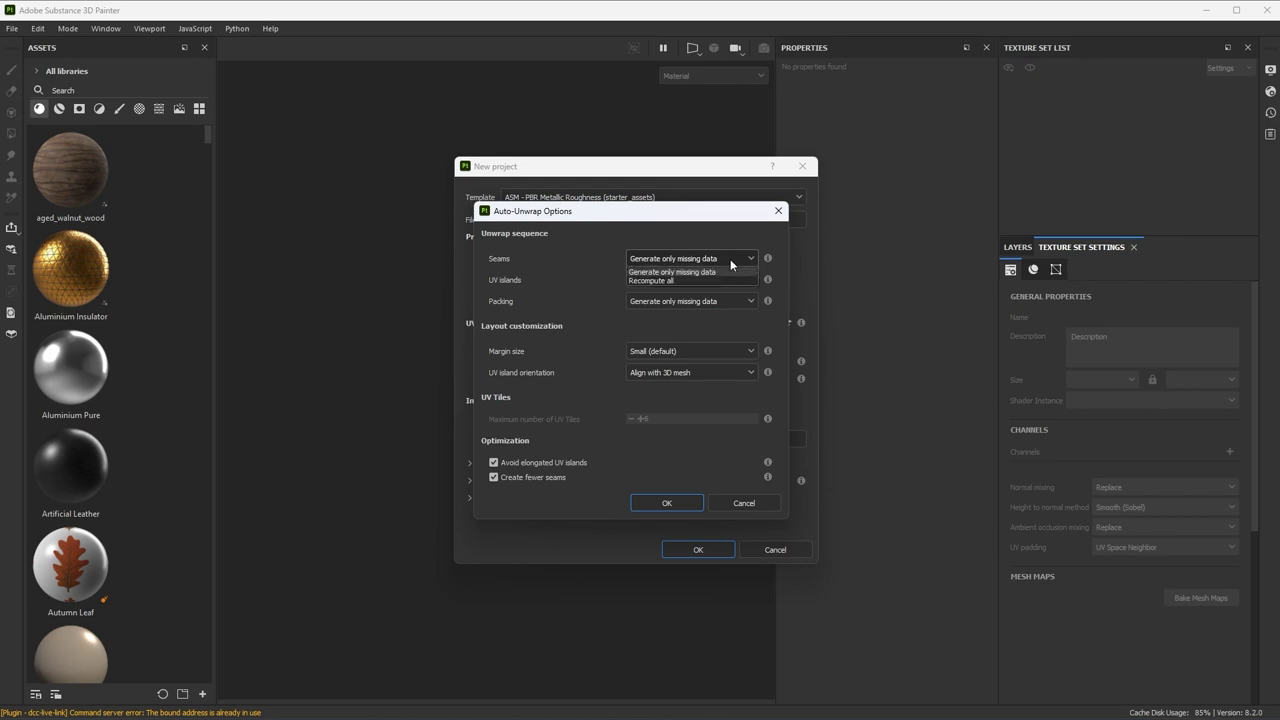
{"action": "left_click", "coordinate": [605, 260]}
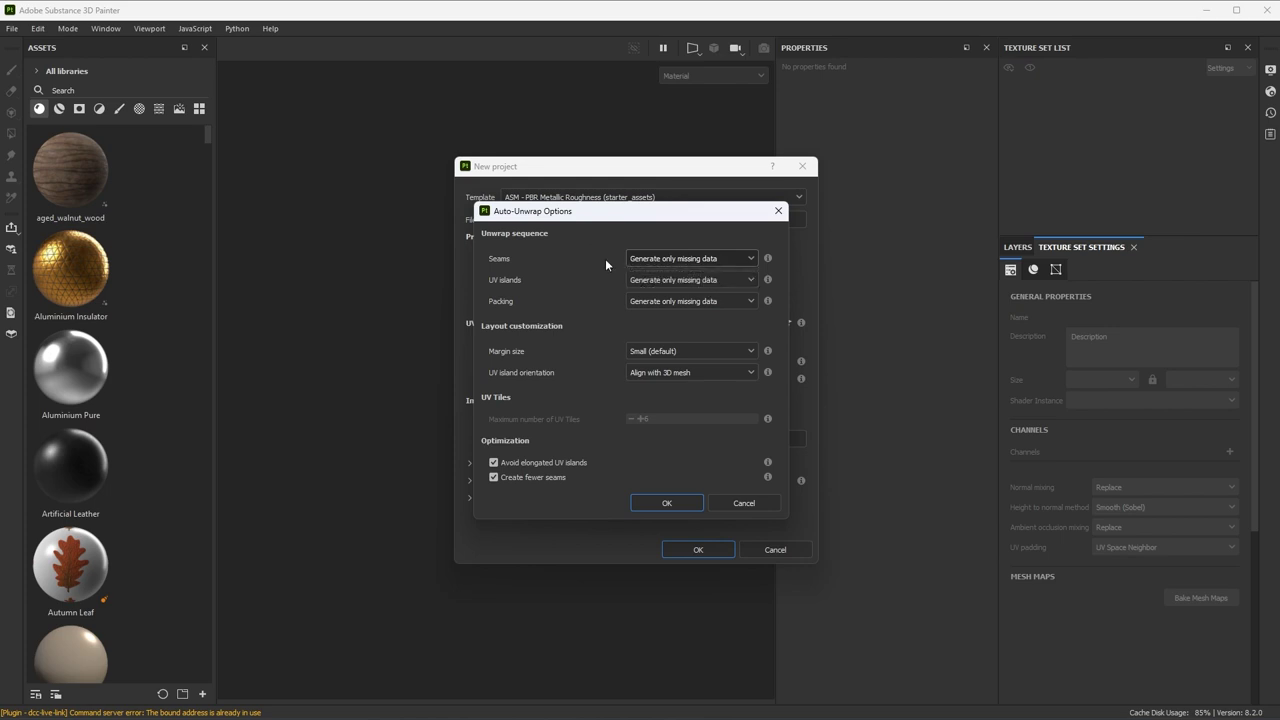
{"action": "left_click", "coordinate": [709, 258]}
{"action": "left_click", "coordinate": [671, 283]}
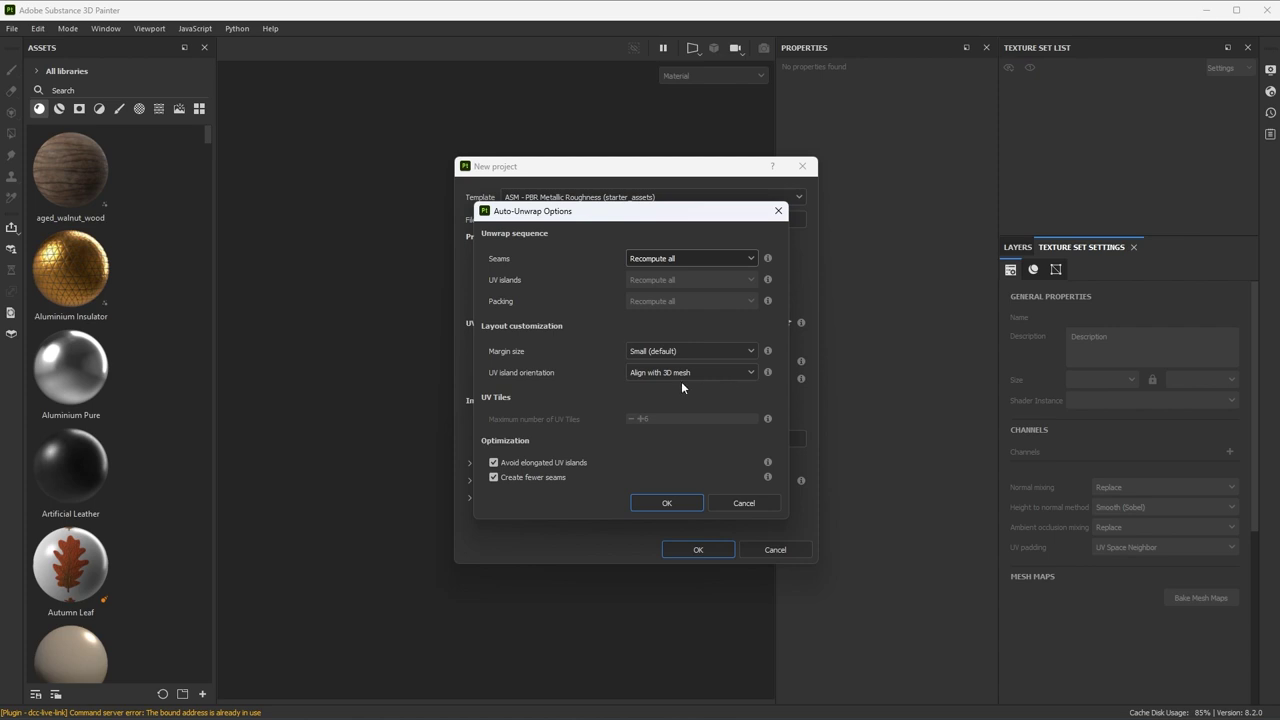
{"action": "left_click", "coordinate": [730, 372]}
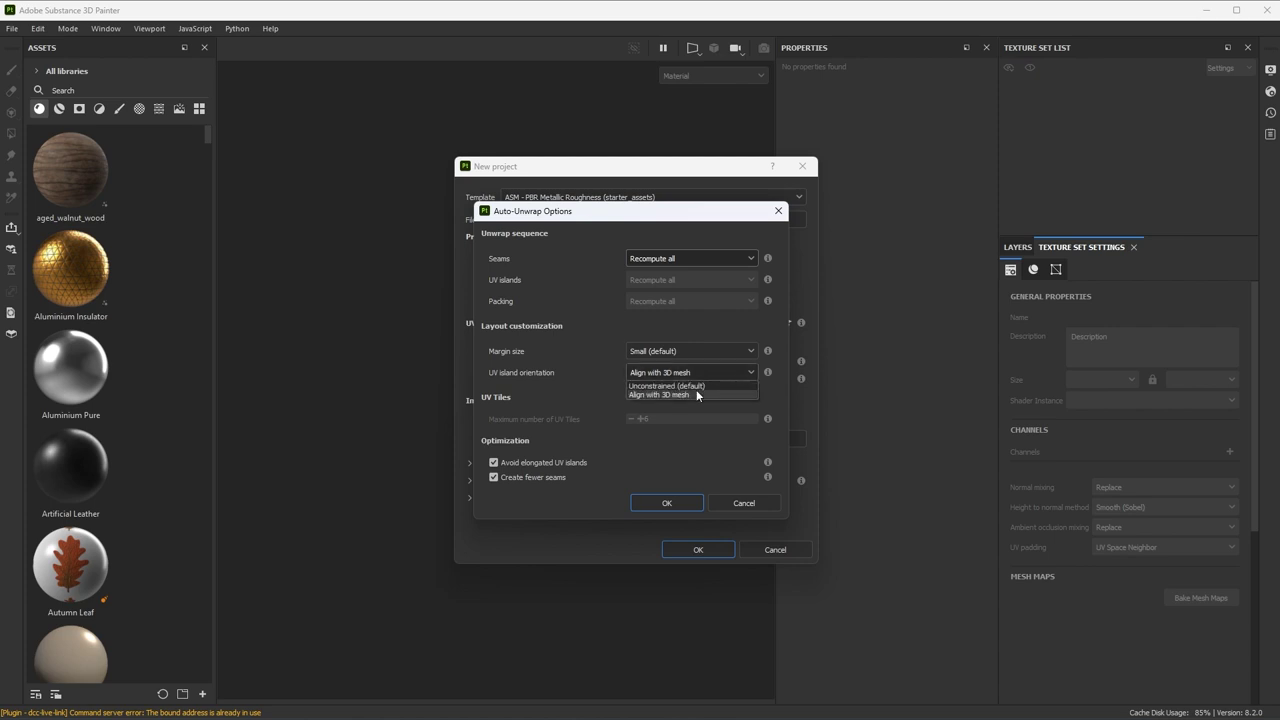
{"action": "left_click", "coordinate": [685, 385]}
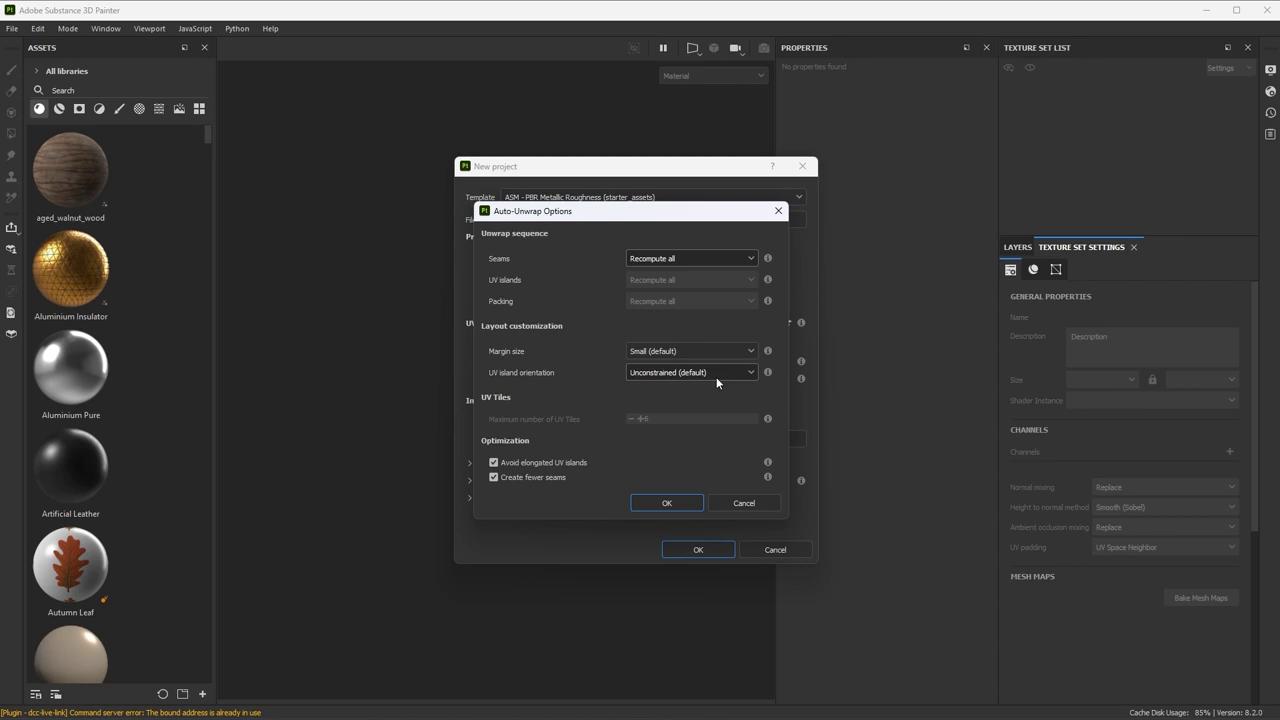
{"action": "left_click", "coordinate": [717, 374]}
{"action": "left_click", "coordinate": [681, 392]}
Accept the auto-unwrap settings and create the project, keeping the mesh's internal unit scale
{"action": "left_click", "coordinate": [667, 503]}
{"action": "left_click", "coordinate": [540, 480]}
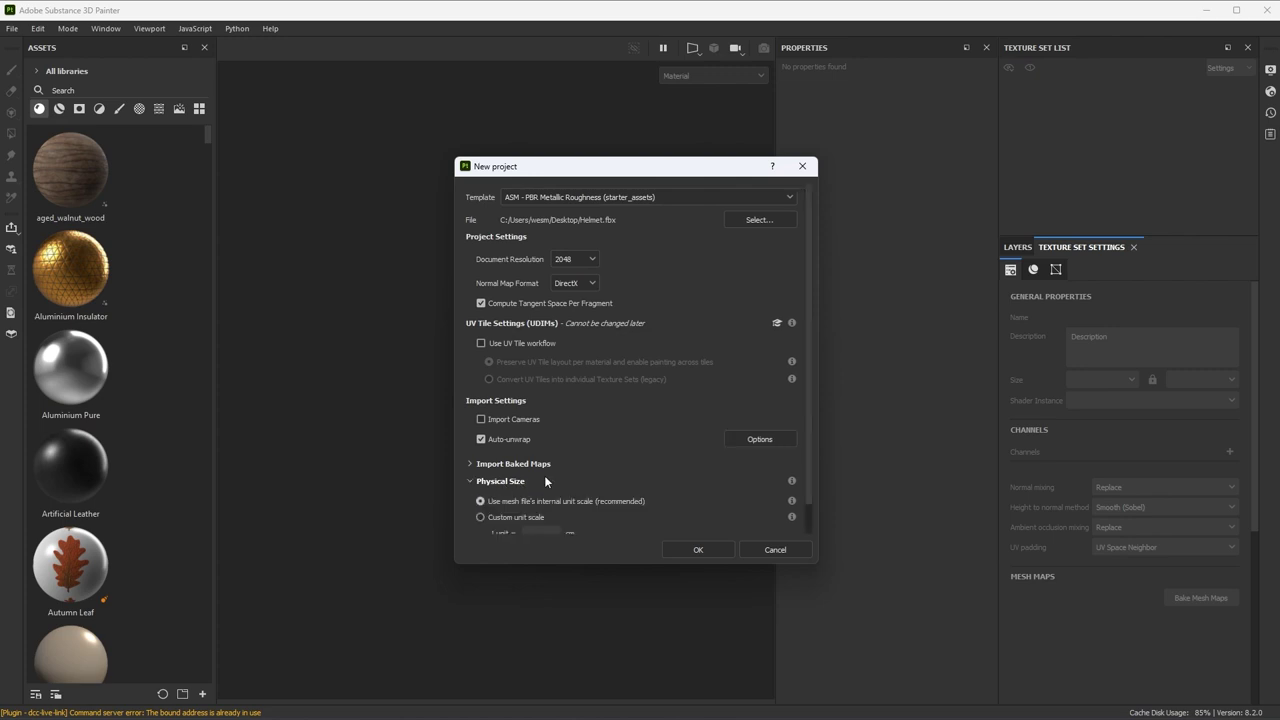
{"action": "scroll", "coordinate": [611, 457], "scroll_direction": "down", "scroll_amount": 1}
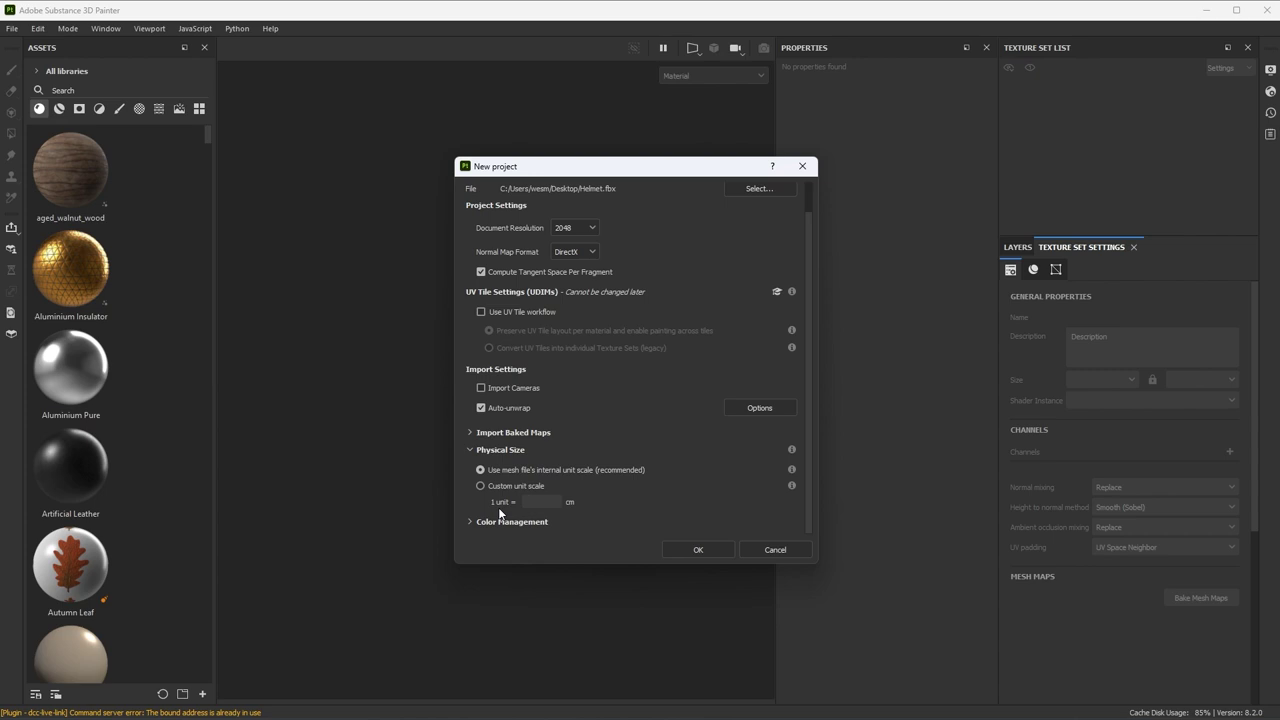
{"action": "left_click", "coordinate": [713, 548]}
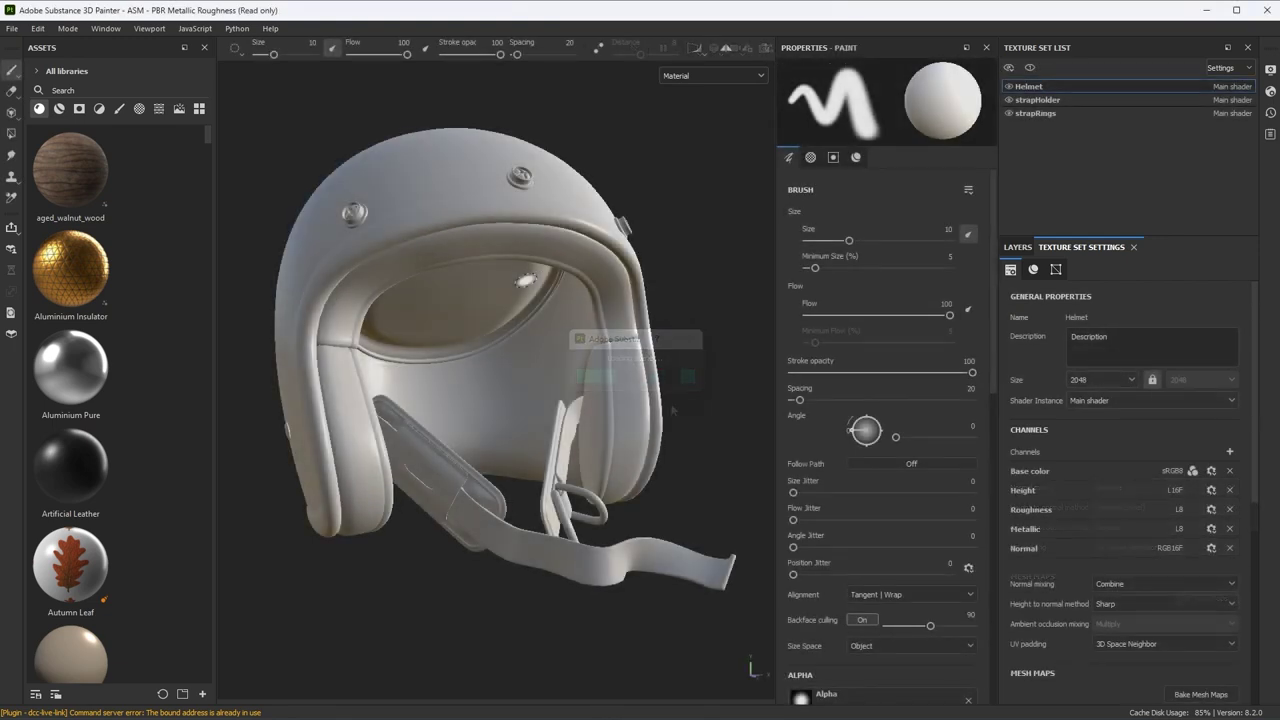
{"action": "middle_click_drag", "start_coordinate": [544, 330], "coordinate": [543, 343]}
{"action": "scroll", "coordinate": [543, 343], "scroll_direction": "up", "scroll_amount": 1}
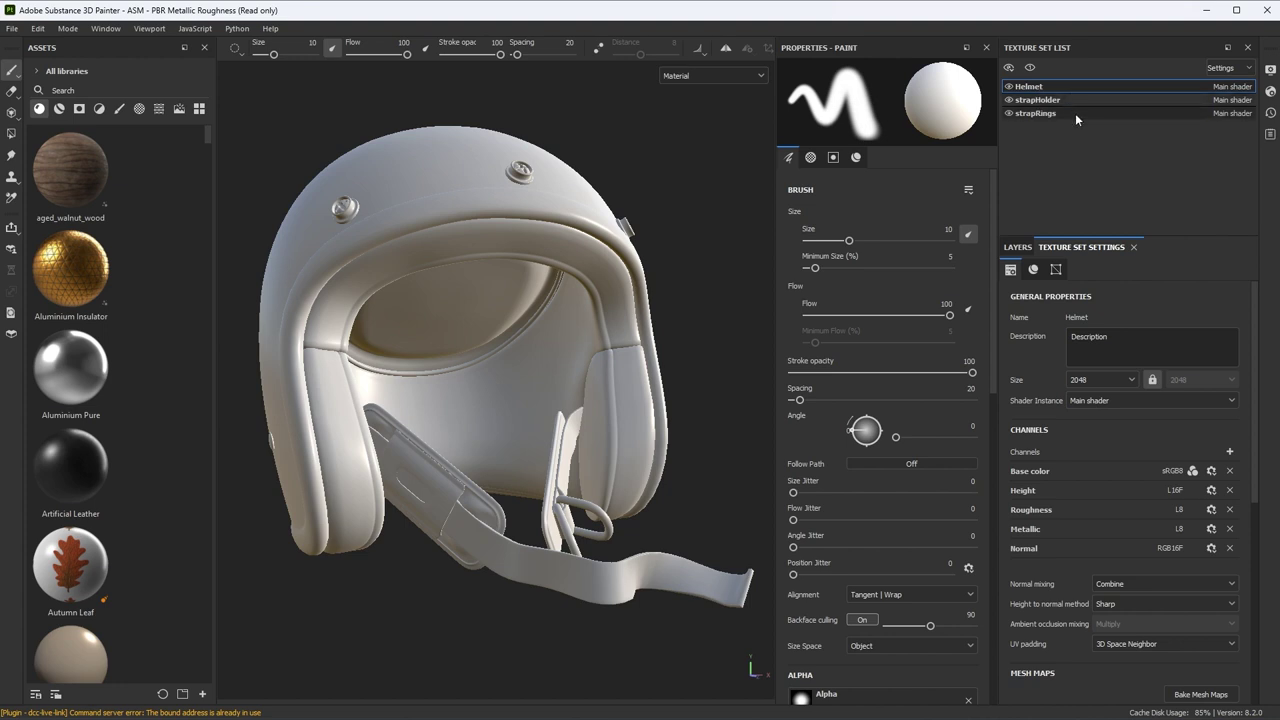
{"action": "left_click", "coordinate": [1056, 100]}
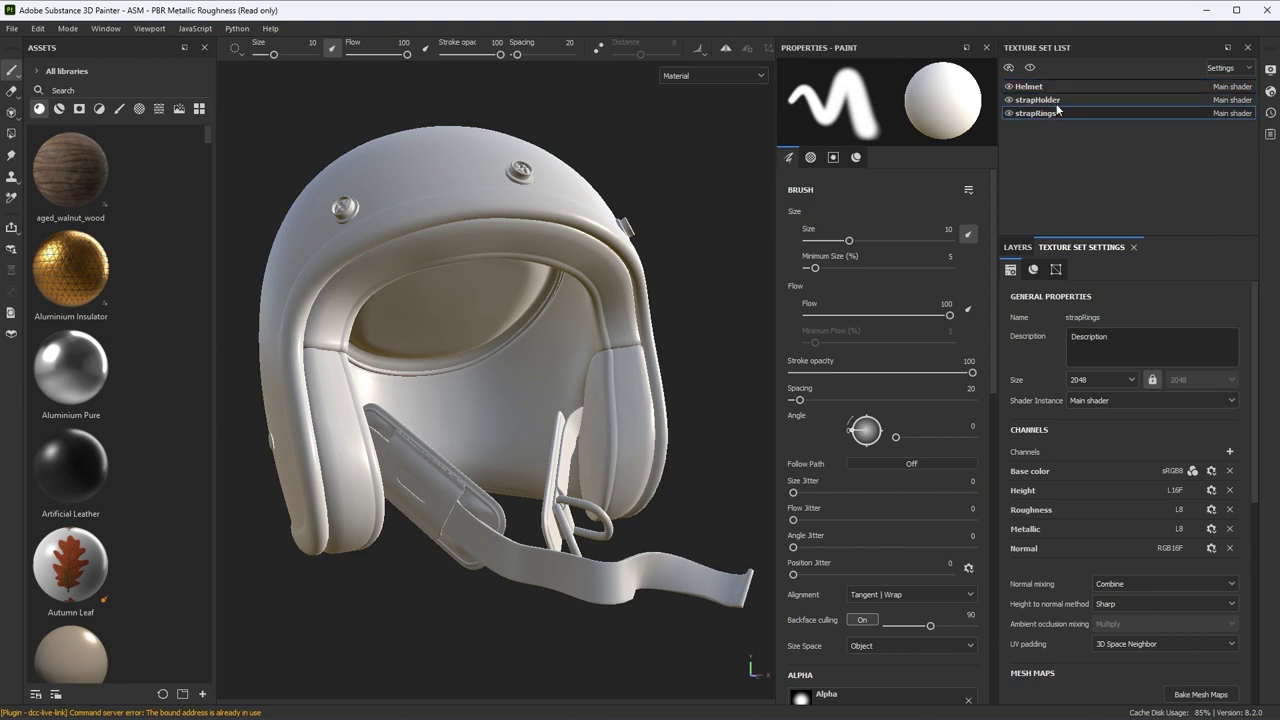
{"action": "left_click", "coordinate": [1058, 88]}
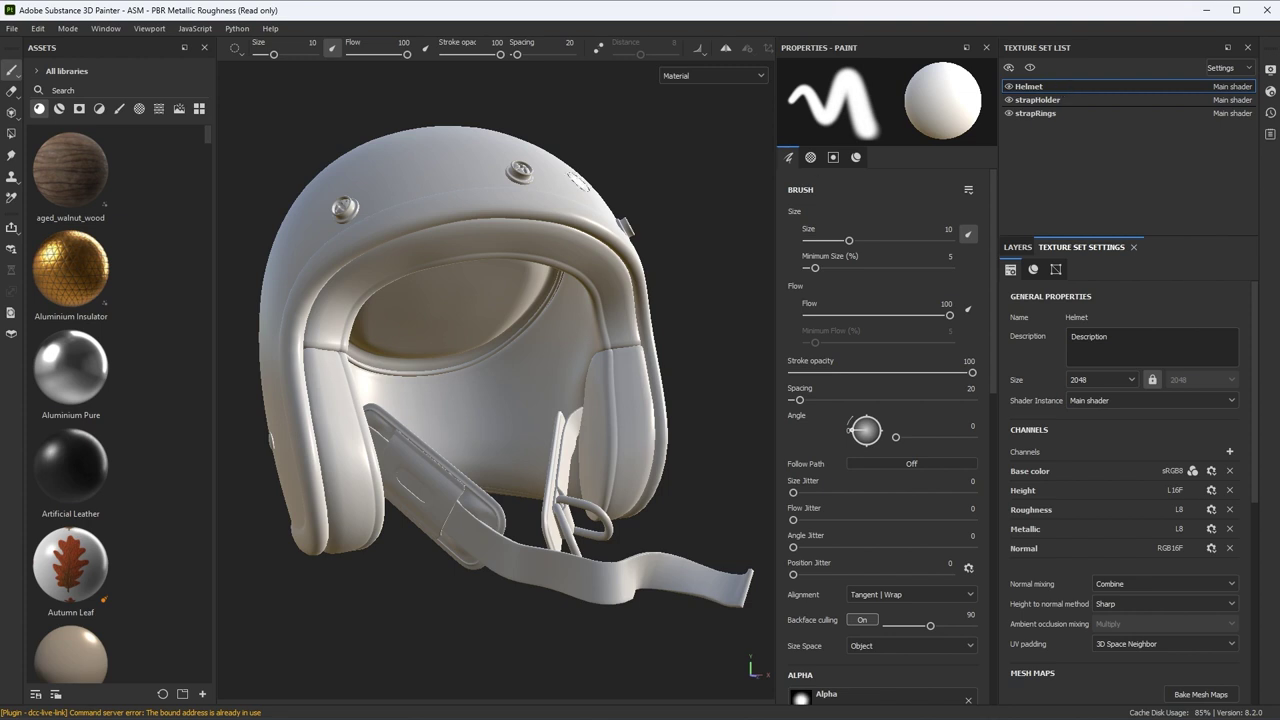
{"action": "key", "text": "F2"}
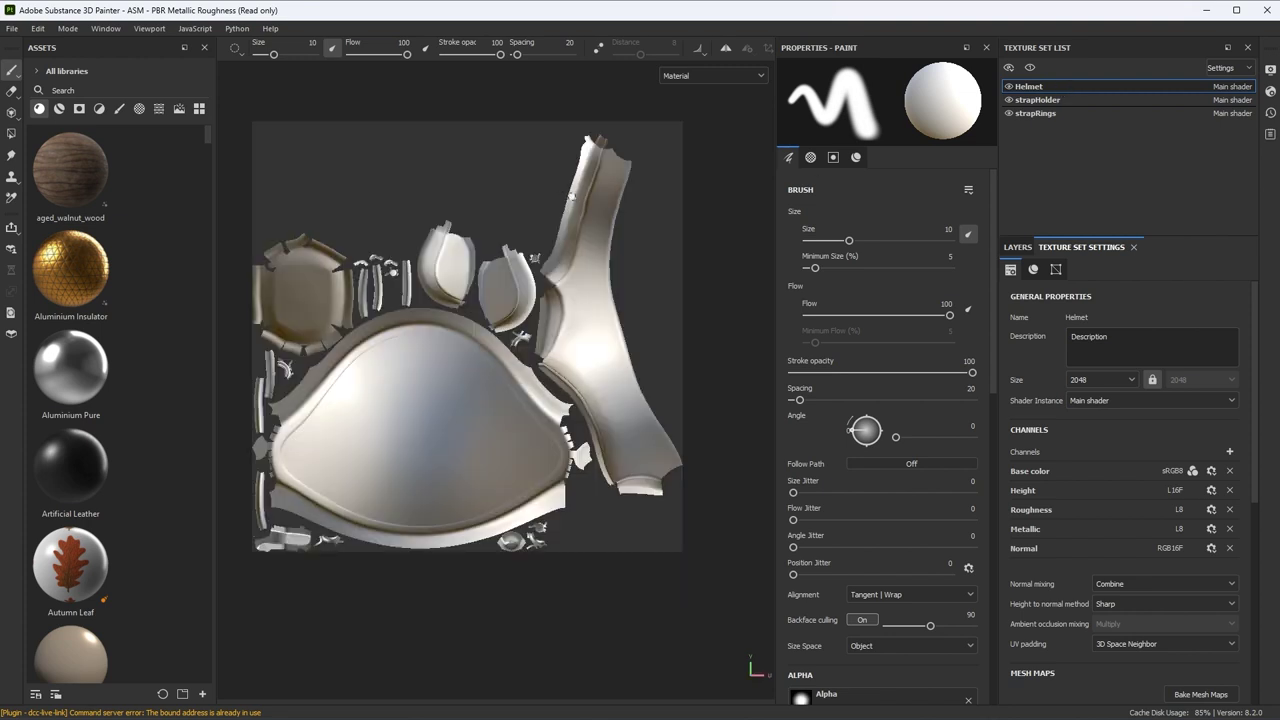
{"action": "left_click", "coordinate": [1040, 100]}
{"action": "left_click", "coordinate": [1036, 114]}
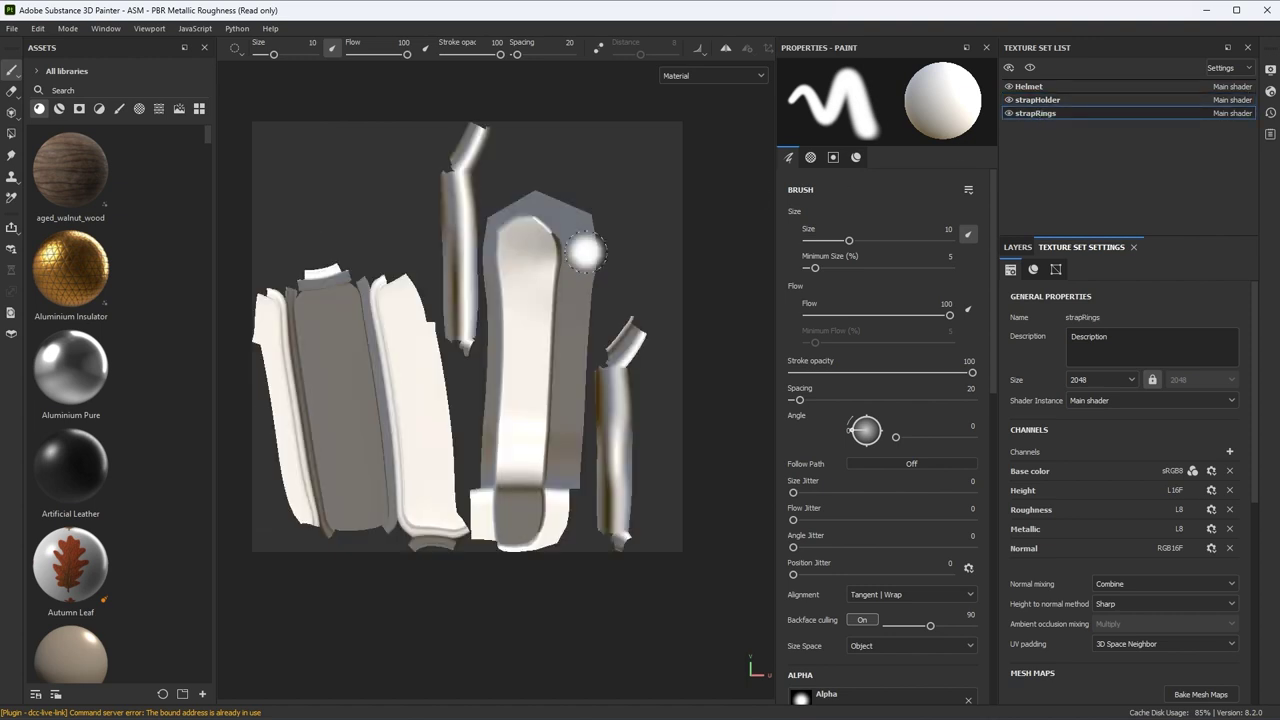
{"action": "key", "text": "F2"}
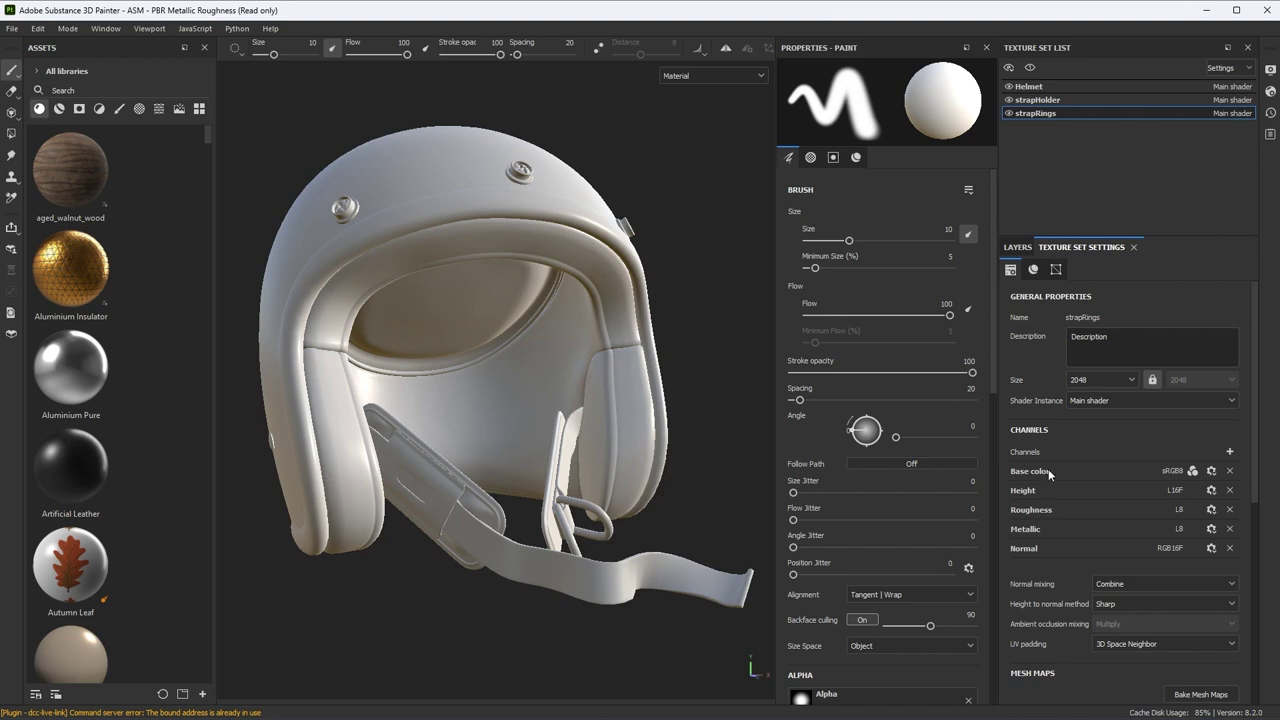
{"action": "scroll", "coordinate": [1097, 357], "scroll_direction": "down", "scroll_amount": 3}
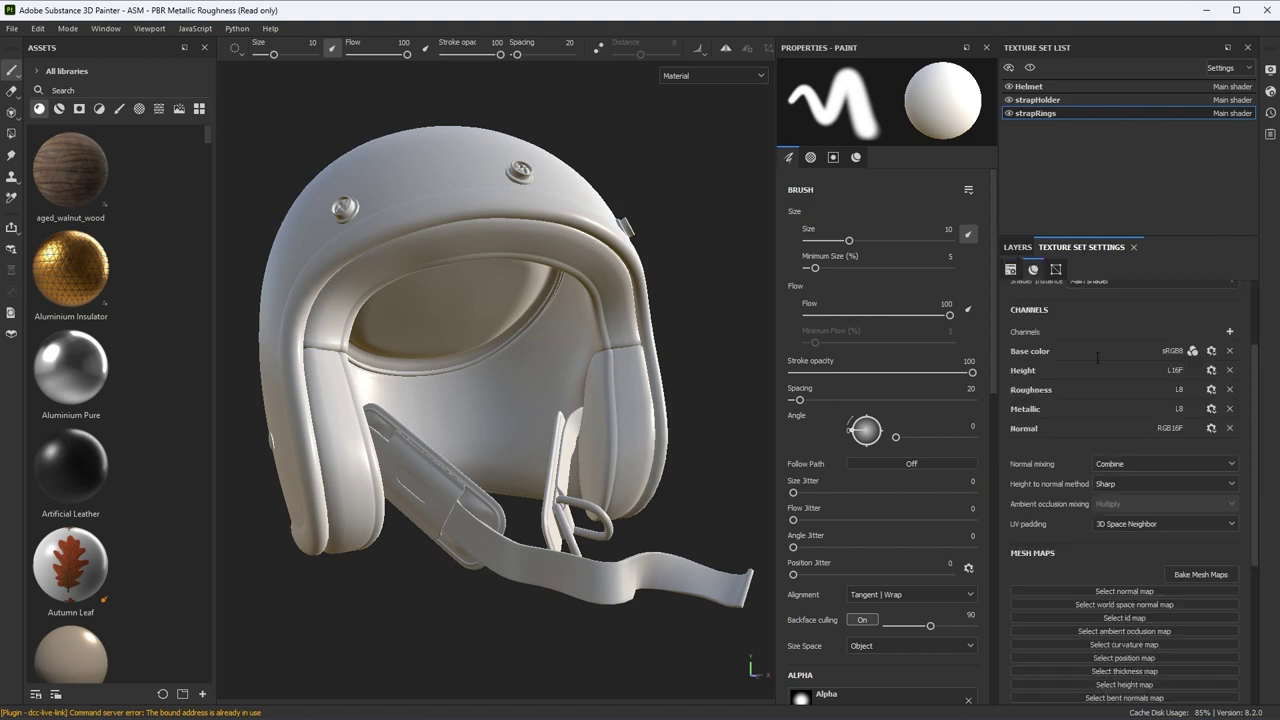
Set mesh map baking to 2048 output, Normal excluded, ID colours from Vertex Color
{"action": "left_click", "coordinate": [1200, 575]}
{"action": "left_click", "coordinate": [616, 184]}
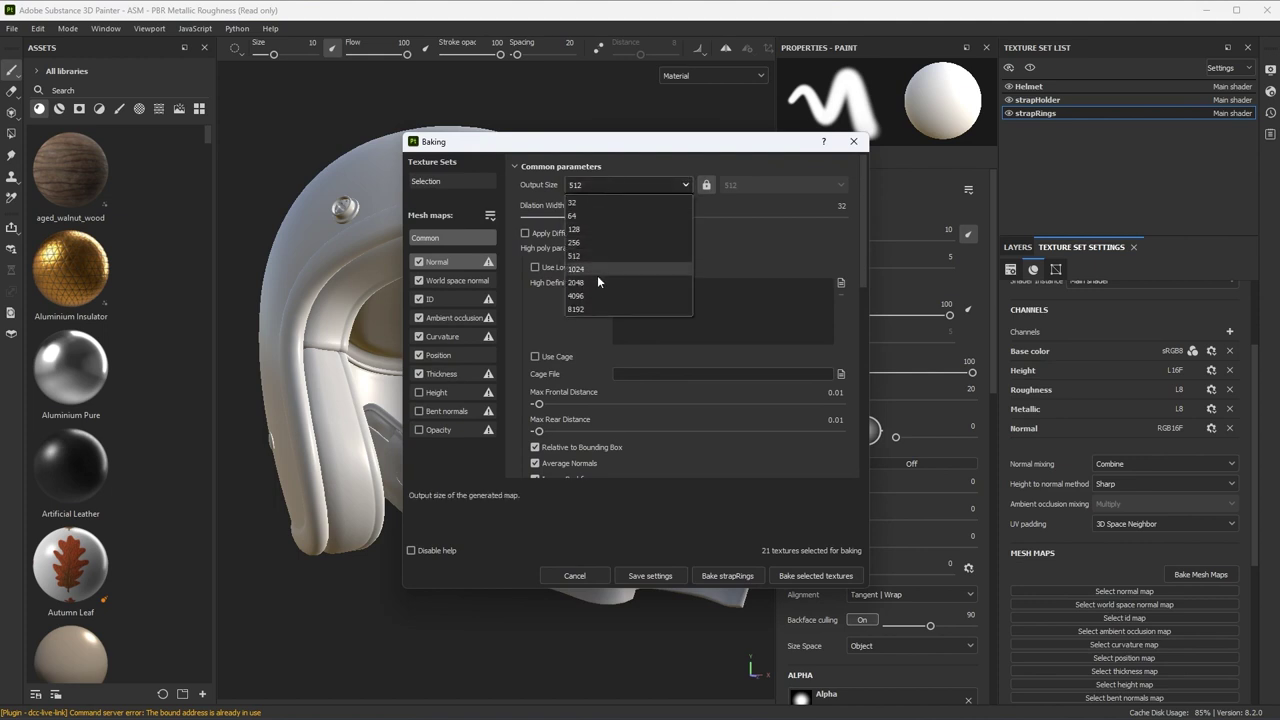
{"action": "left_click", "coordinate": [597, 282]}
{"action": "left_click", "coordinate": [419, 262]}
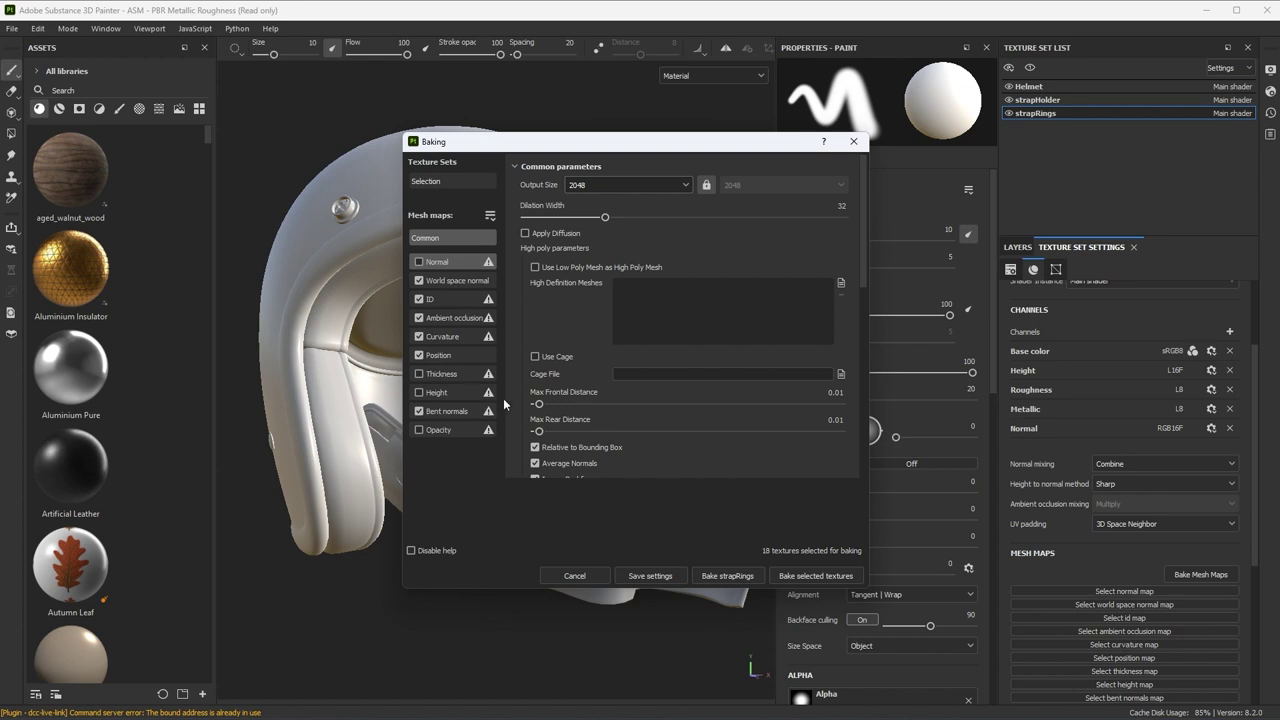
{"action": "left_click", "coordinate": [444, 298]}
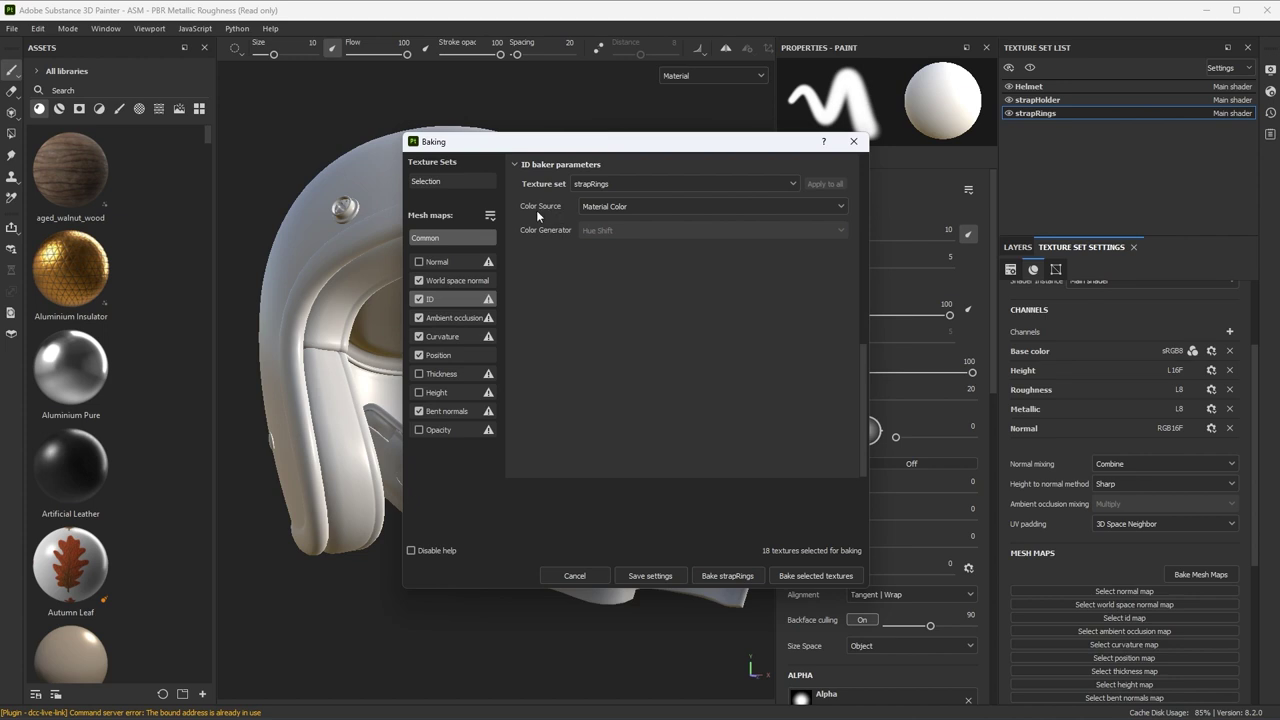
{"action": "left_click", "coordinate": [706, 206]}
{"action": "left_click", "coordinate": [681, 208]}
{"action": "left_click", "coordinate": [682, 207]}
{"action": "left_click", "coordinate": [633, 223]}
Bake the selected mesh maps, dismiss the bake report, and show the shader settings
{"action": "left_click", "coordinate": [806, 574]}
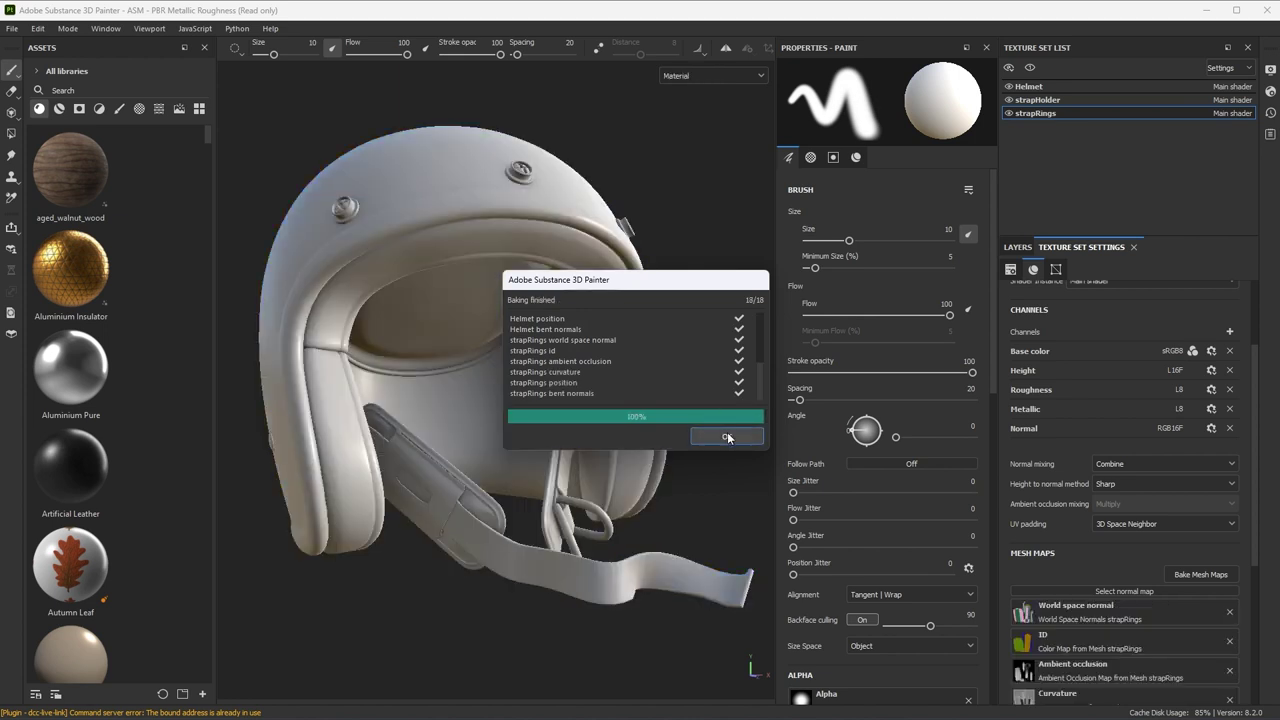
{"action": "left_click", "coordinate": [727, 437]}
{"action": "left_click_drag", "start_coordinate": [660, 380], "coordinate": [648, 383], "text": "alt"}
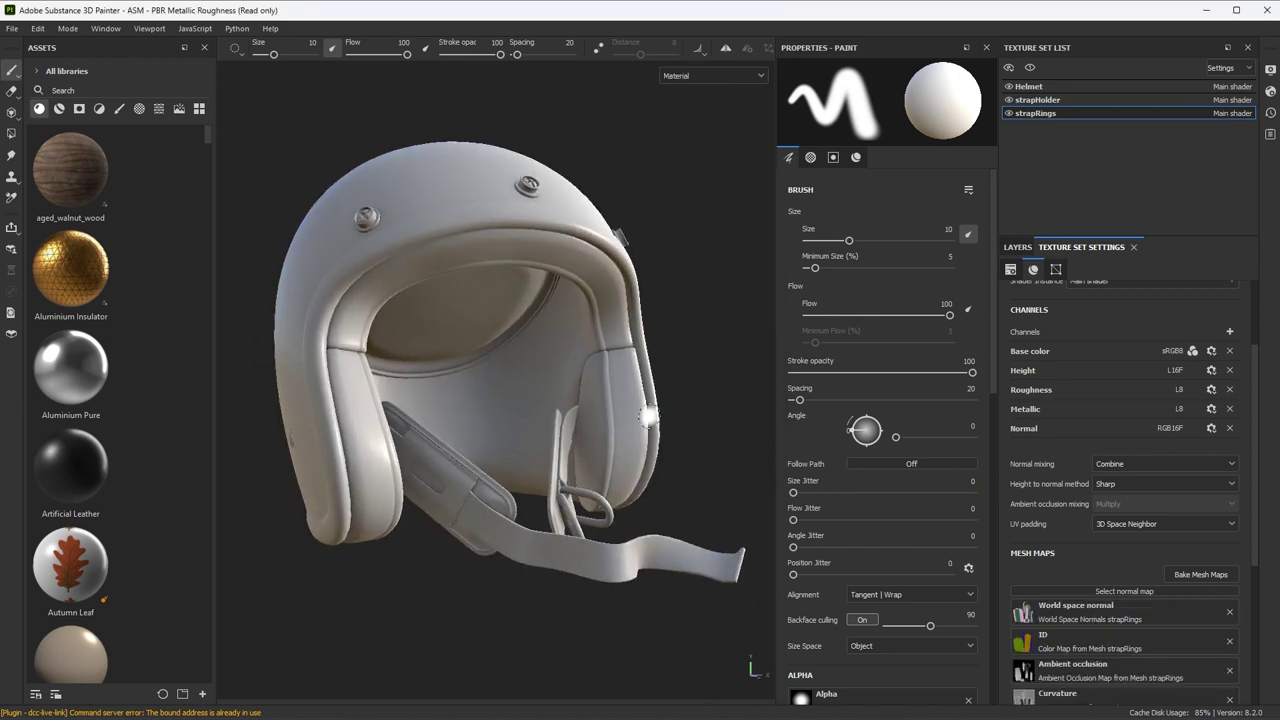
{"action": "left_click", "coordinate": [1270, 91]}
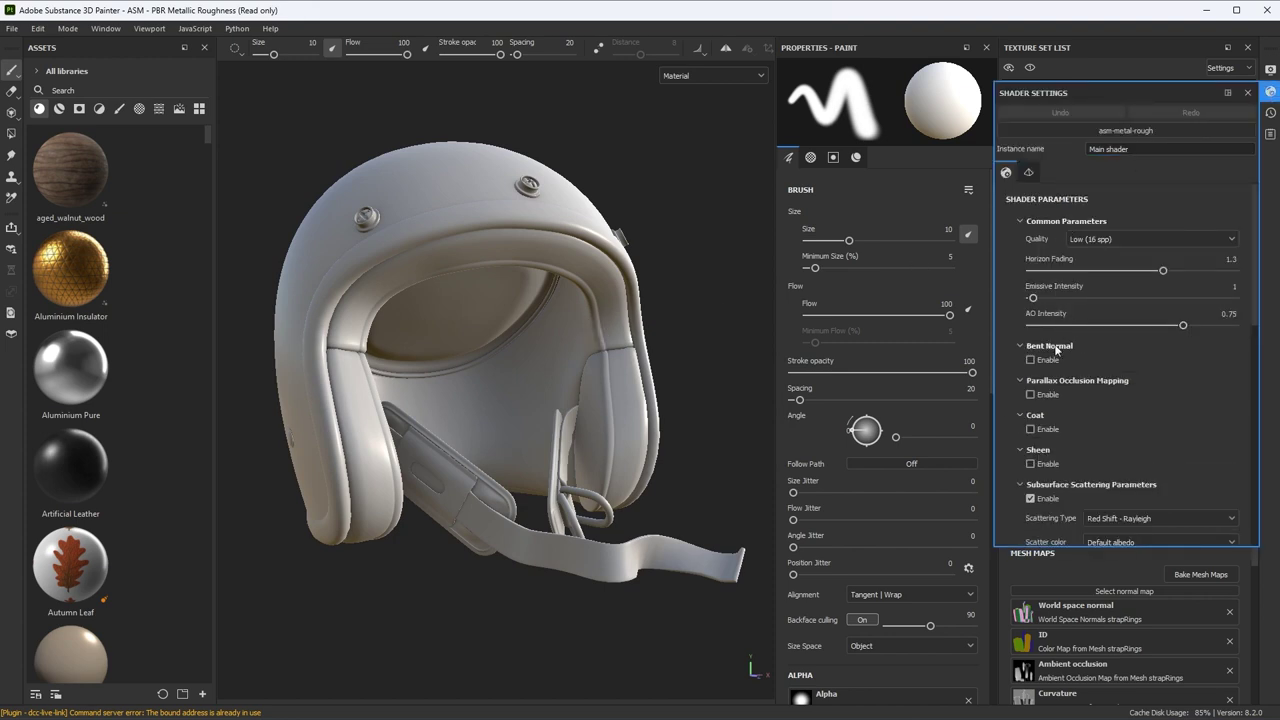
Enable Bent Normal shading and drop the Aluminium Insulator material onto the helmet
{"action": "left_click", "coordinate": [1031, 360]}
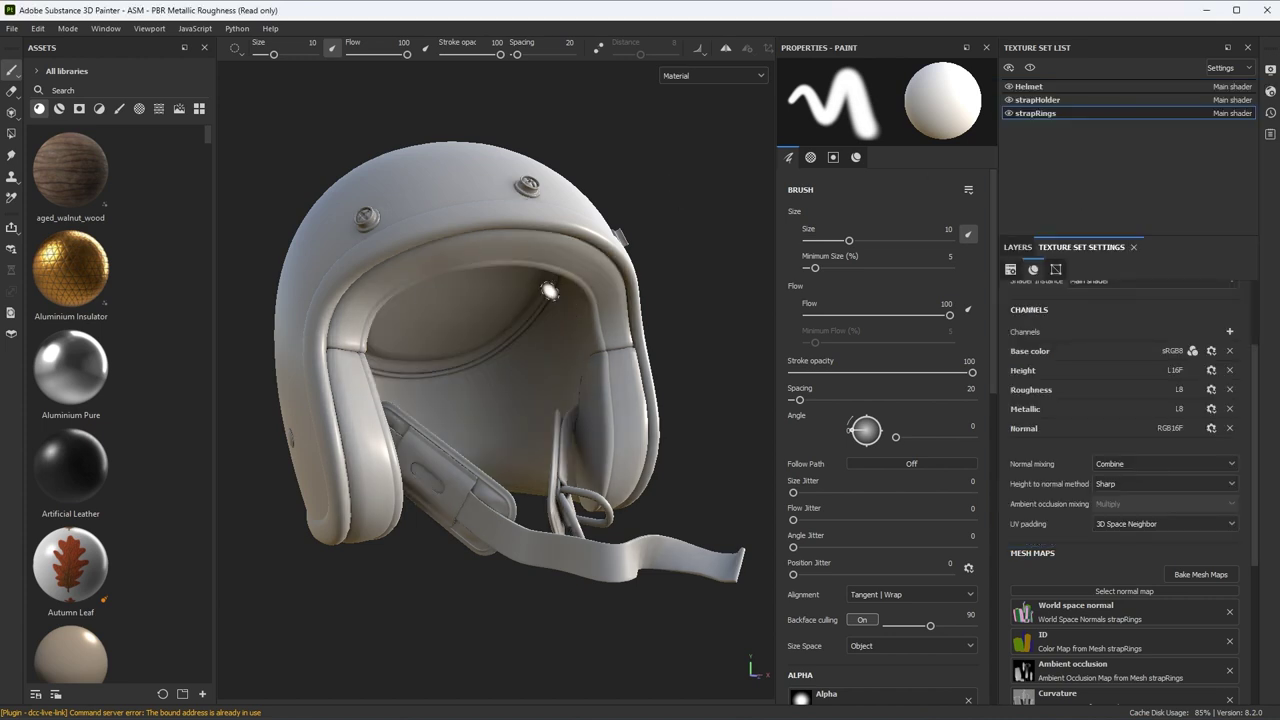
{"action": "left_click_drag", "start_coordinate": [608, 417], "coordinate": [619, 416], "text": "alt"}
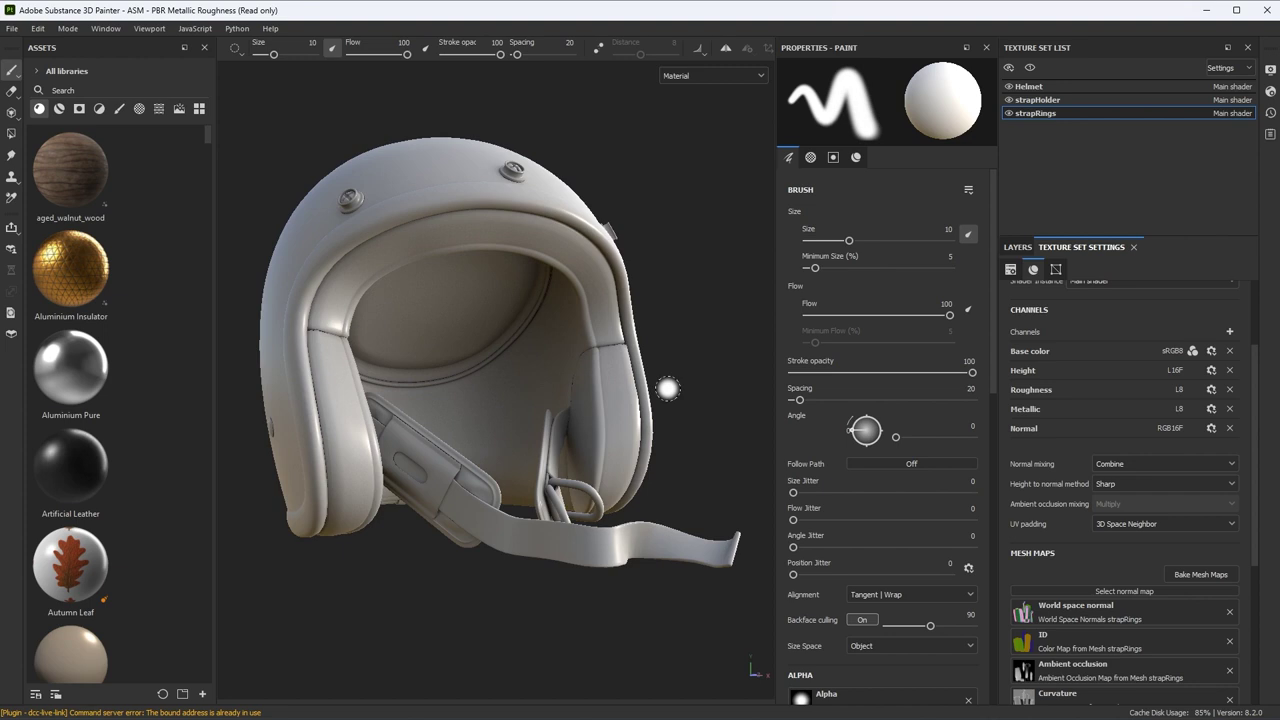
{"action": "mouse_move", "coordinate": [668, 389]}
{"action": "left_mouse_down", "text": "alt"}
{"action": "mouse_move", "coordinate": [594, 424]}
{"action": "mouse_move", "coordinate": [534, 363]}
{"action": "mouse_move", "coordinate": [465, 382]}
{"action": "mouse_move", "coordinate": [557, 377]}
{"action": "mouse_move", "coordinate": [563, 400]}
{"action": "mouse_move", "coordinate": [440, 217]}
{"action": "left_mouse_up", "text": "alt"}
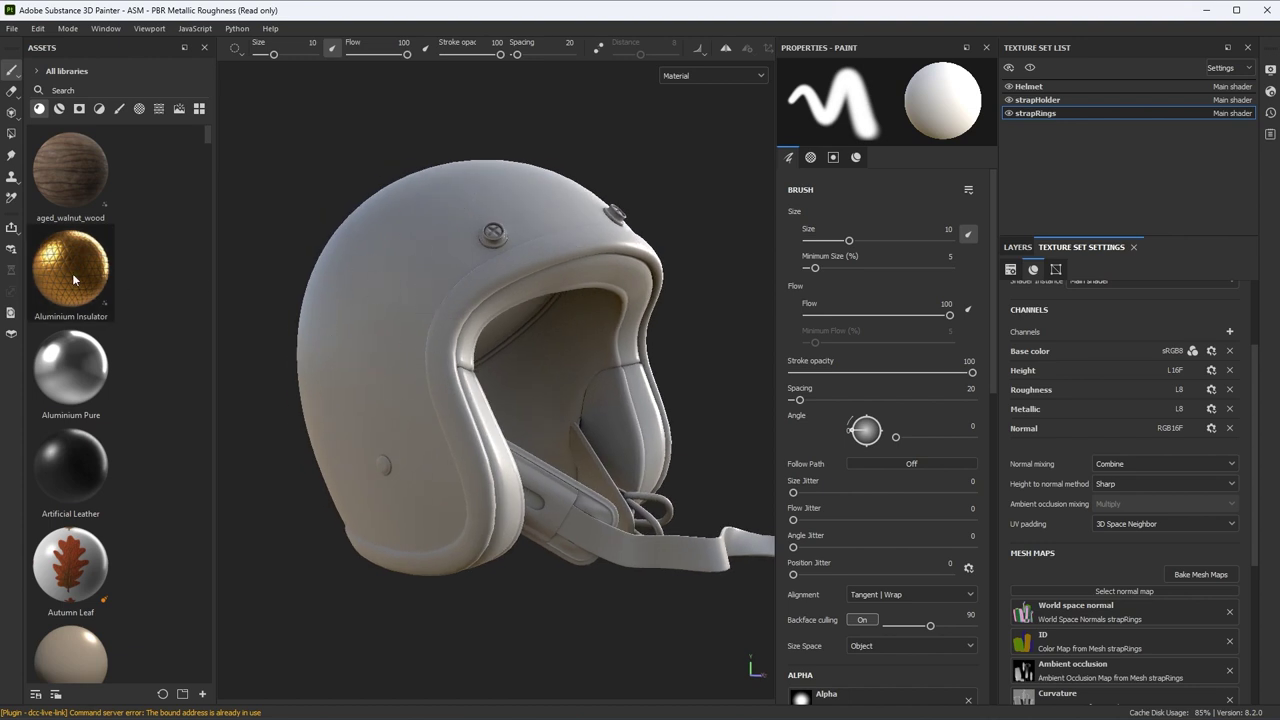
{"action": "mouse_move", "coordinate": [73, 280]}
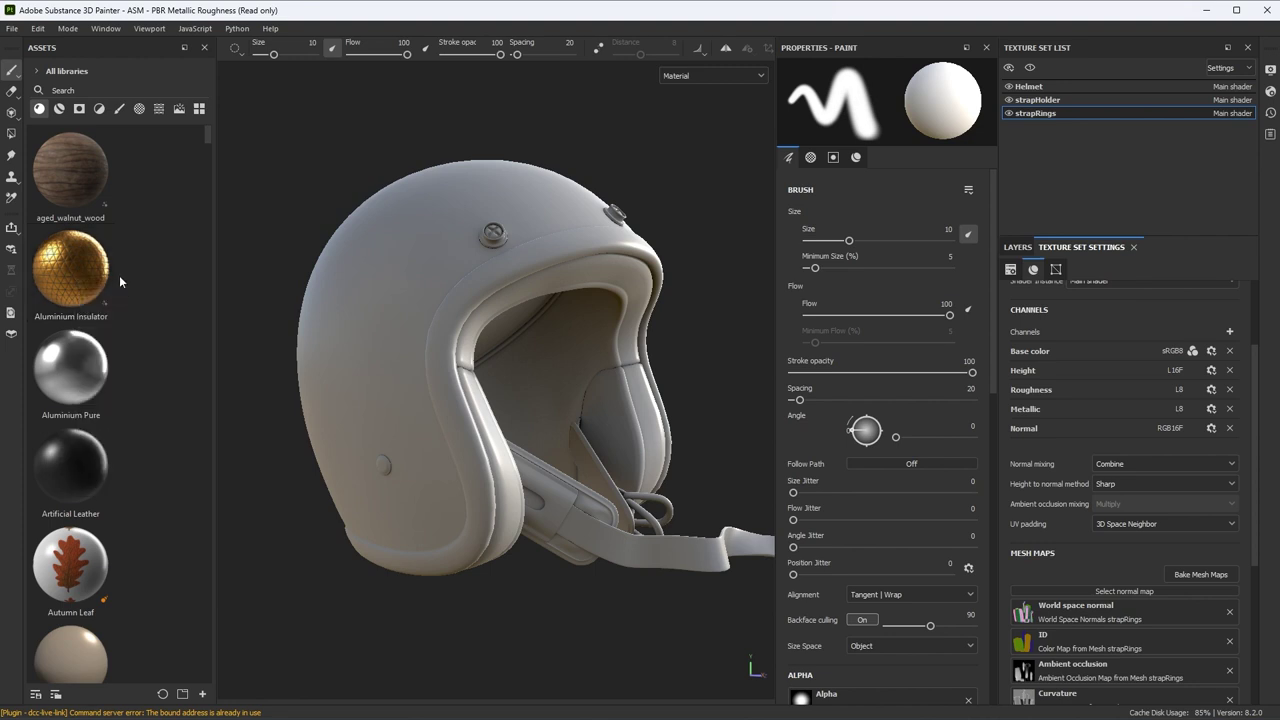
{"action": "mouse_move", "coordinate": [122, 275]}
{"action": "left_mouse_down"}
{"action": "mouse_move", "coordinate": [378, 244]}
{"action": "mouse_move", "coordinate": [493, 248]}
{"action": "mouse_move", "coordinate": [567, 275]}
{"action": "mouse_move", "coordinate": [583, 367]}
{"action": "mouse_move", "coordinate": [626, 429]}
{"action": "mouse_move", "coordinate": [545, 508]}
{"action": "mouse_move", "coordinate": [574, 546]}
{"action": "mouse_move", "coordinate": [643, 560]}
{"action": "mouse_move", "coordinate": [648, 503]}
{"action": "mouse_move", "coordinate": [598, 440]}
{"action": "mouse_move", "coordinate": [621, 387]}
{"action": "mouse_move", "coordinate": [589, 278]}
{"action": "mouse_move", "coordinate": [534, 202]}
{"action": "mouse_move", "coordinate": [470, 270]}
{"action": "mouse_move", "coordinate": [240, 385]}
{"action": "mouse_move", "coordinate": [369, 250]}
{"action": "mouse_move", "coordinate": [377, 259]}
{"action": "mouse_move", "coordinate": [378, 236]}
{"action": "mouse_move", "coordinate": [391, 239]}
{"action": "mouse_move", "coordinate": [362, 297]}
{"action": "left_mouse_up"}
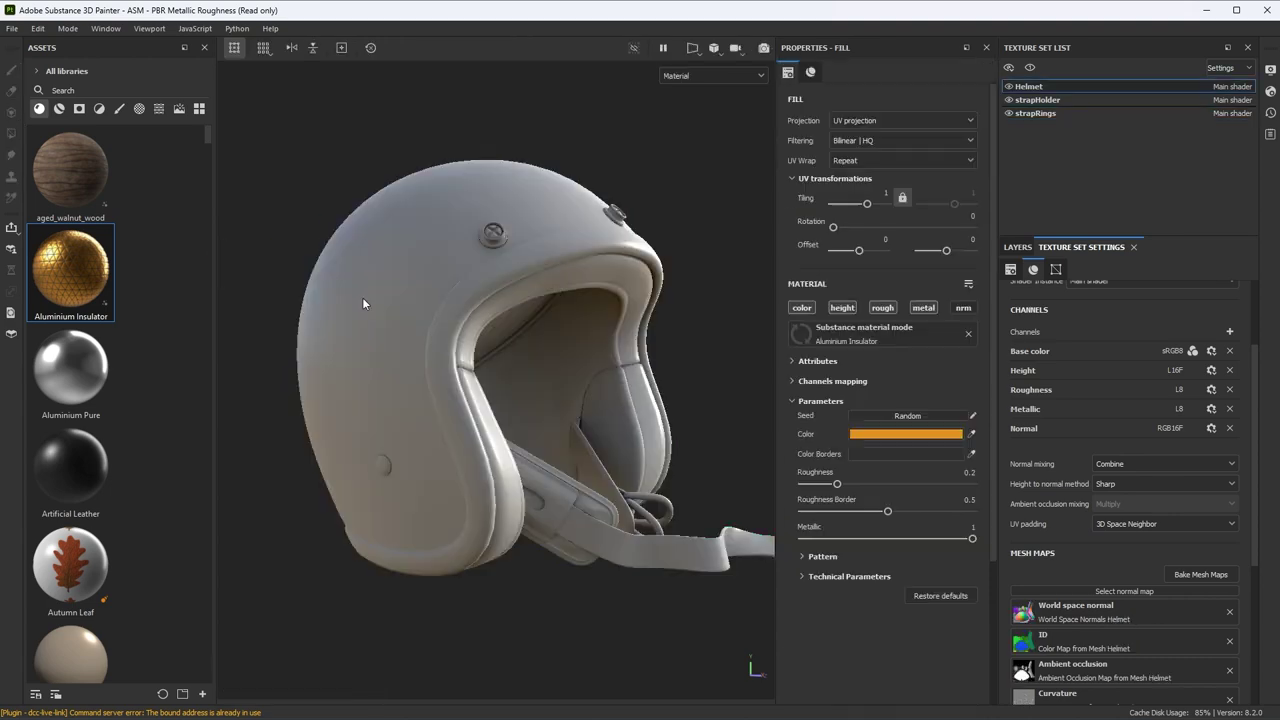
Add a Color Selection to the Aluminium Insulator fill layer's mask
{"action": "left_click", "coordinate": [1022, 249]}
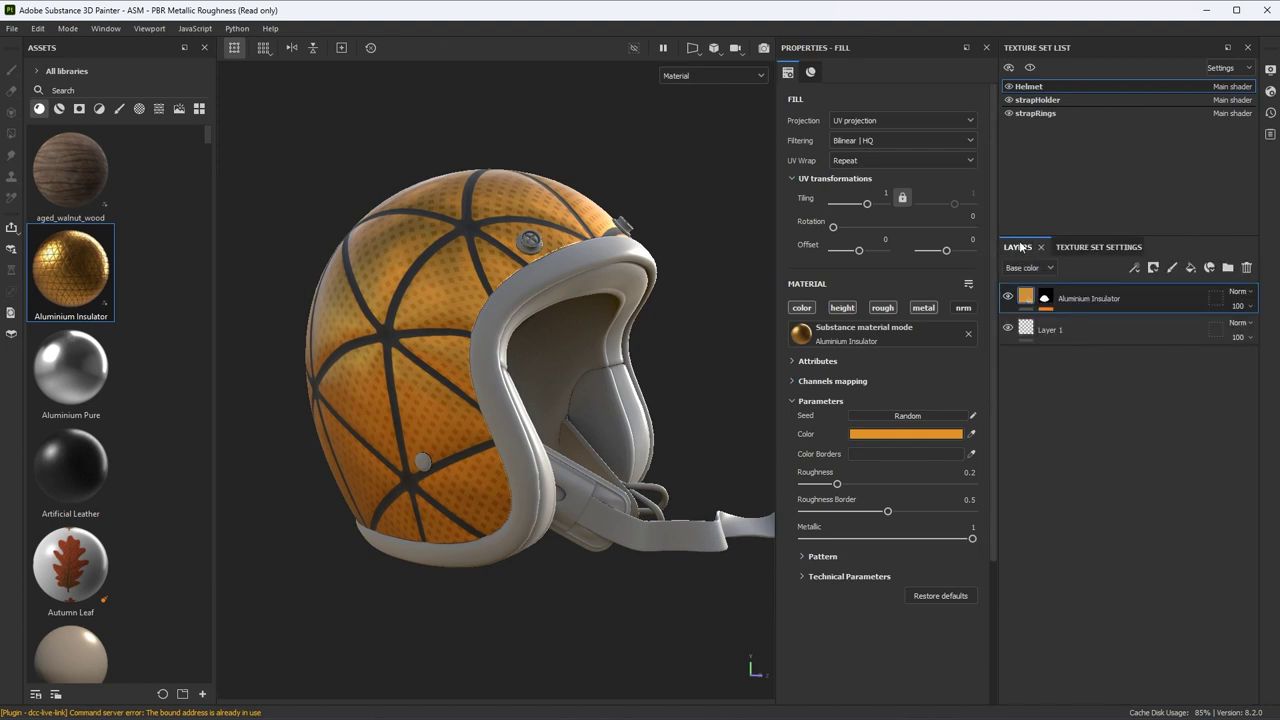
{"action": "left_click", "coordinate": [1045, 298]}
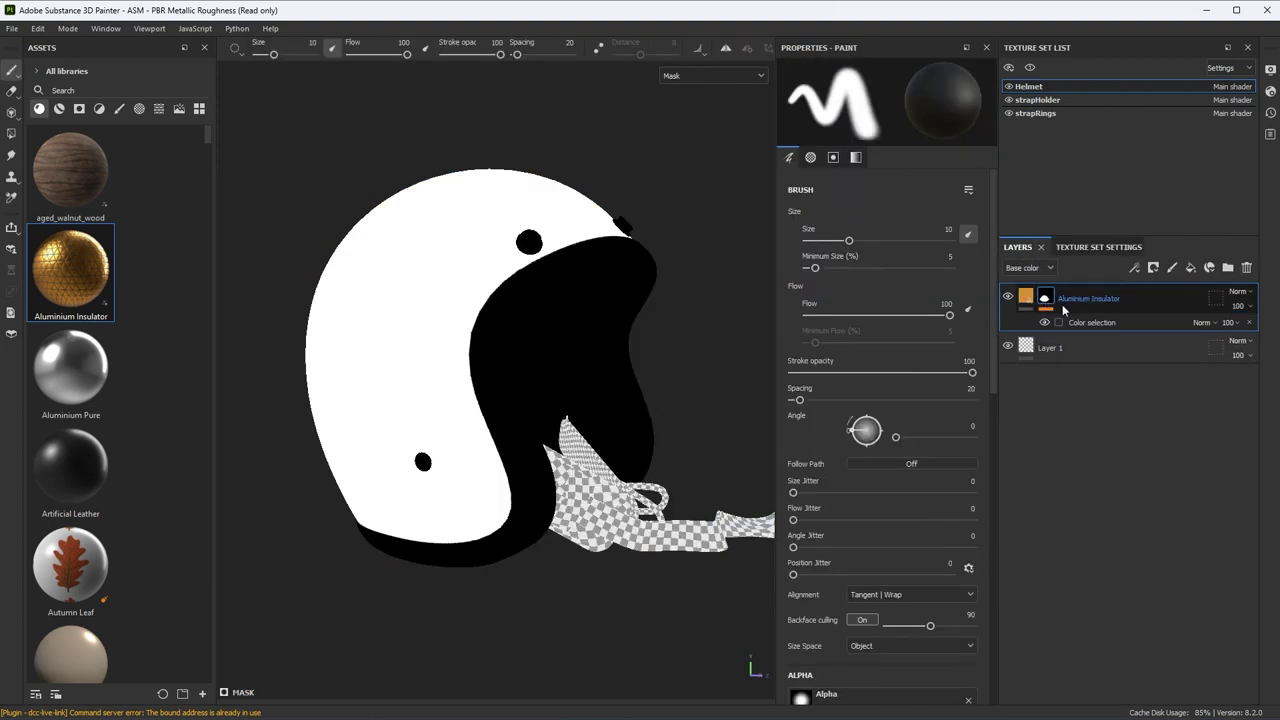
{"action": "left_click", "coordinate": [1086, 324]}
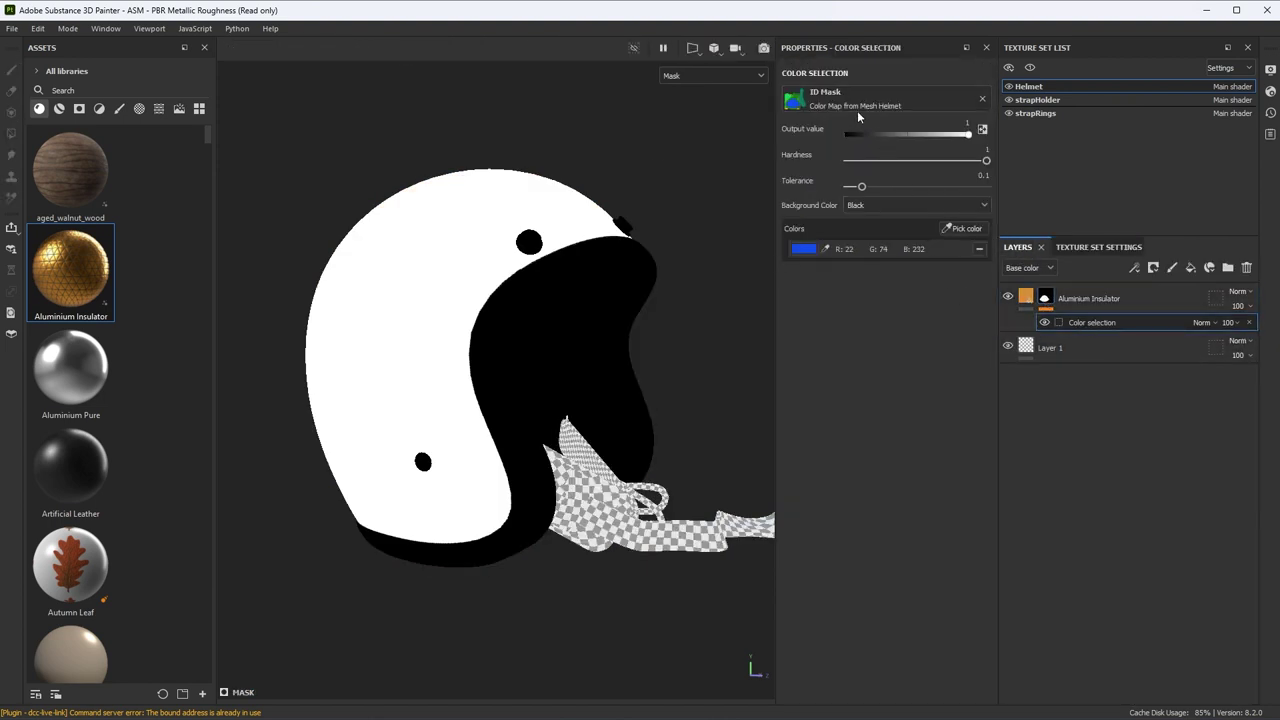
{"action": "left_click", "coordinate": [1027, 298]}
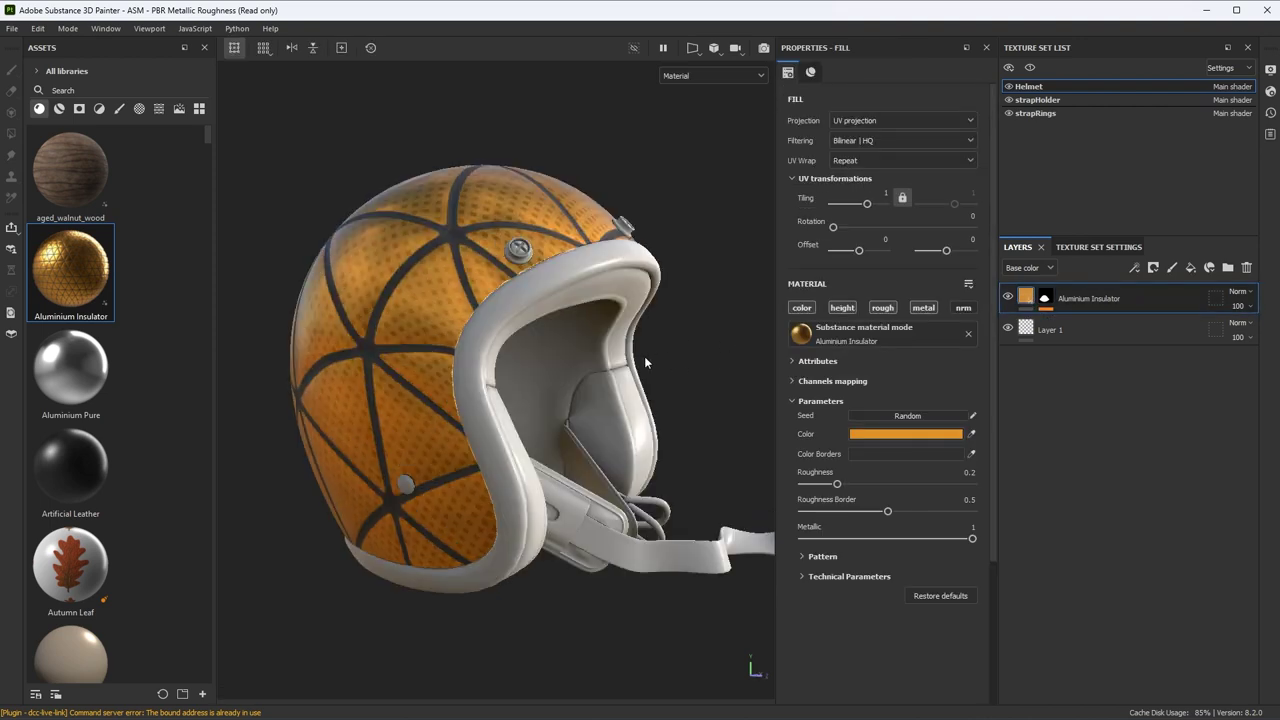
Set the fill's projection to Tri-planar and its scale to Physical size
{"action": "left_click_drag", "start_coordinate": [644, 356], "coordinate": [636, 356], "text": "alt"}
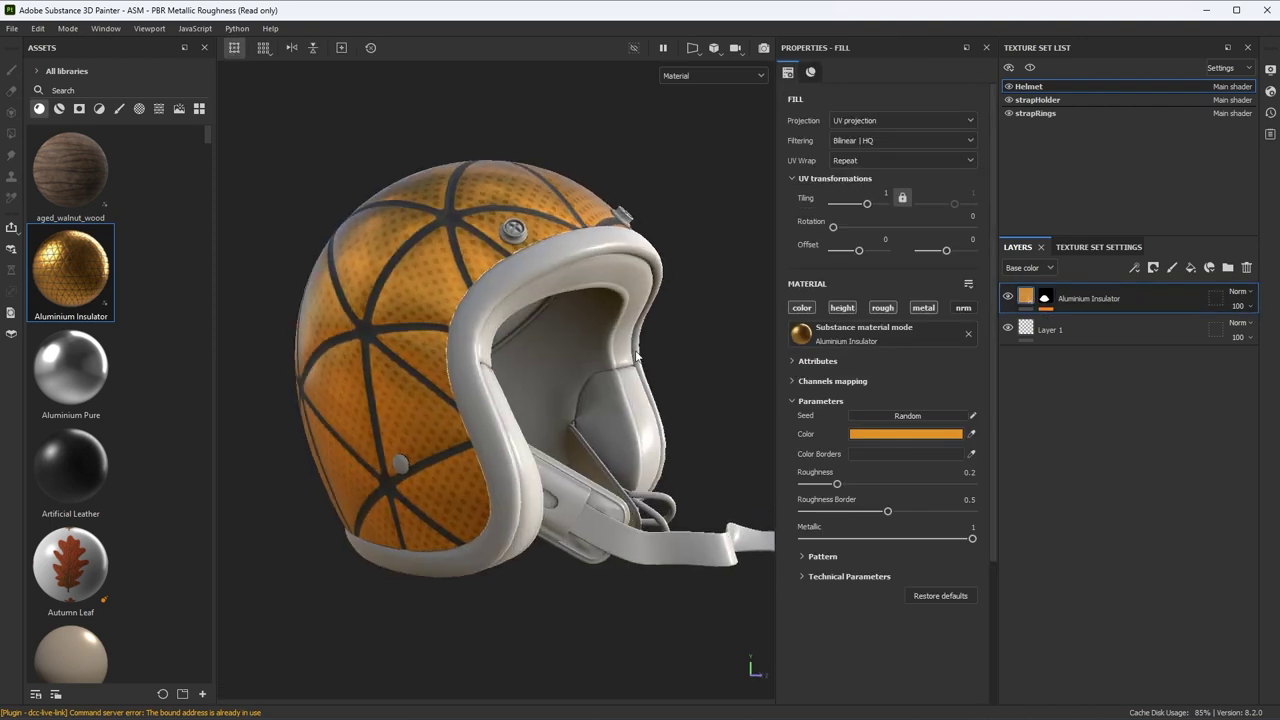
{"action": "left_click", "coordinate": [868, 120]}
{"action": "left_click", "coordinate": [866, 164]}
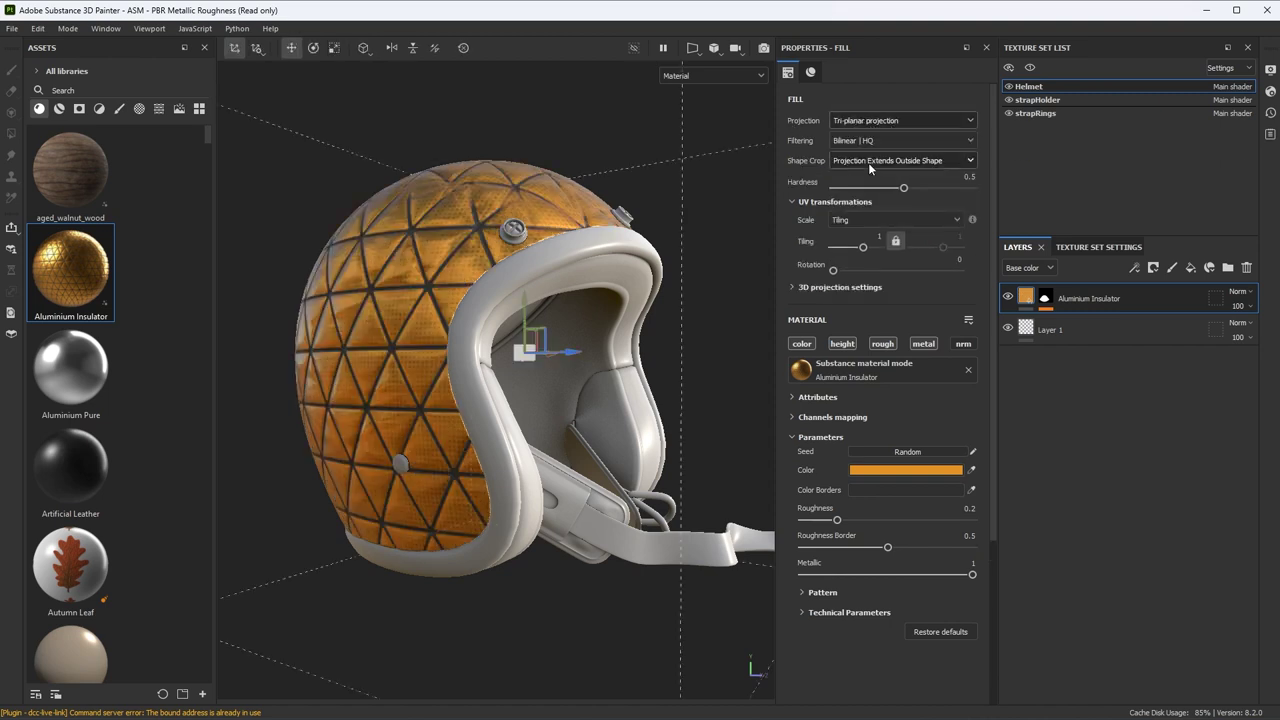
{"action": "left_click", "coordinate": [862, 219]}
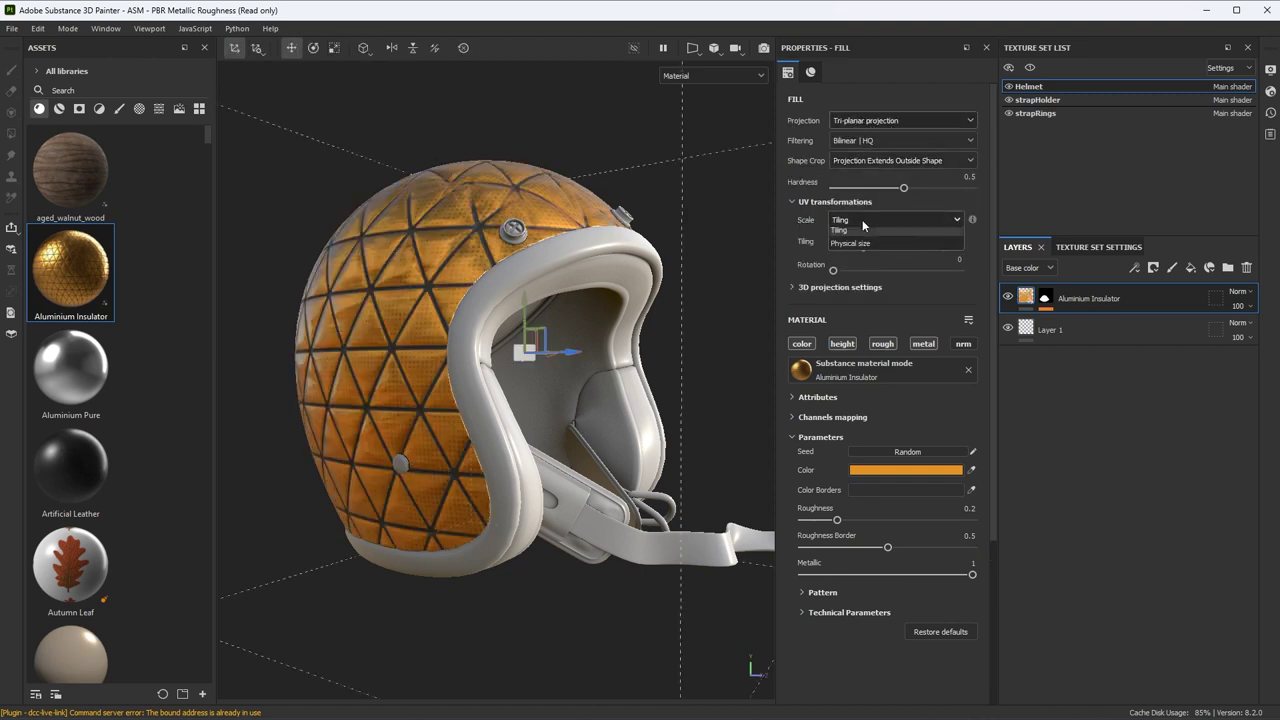
{"action": "left_click", "coordinate": [858, 251]}
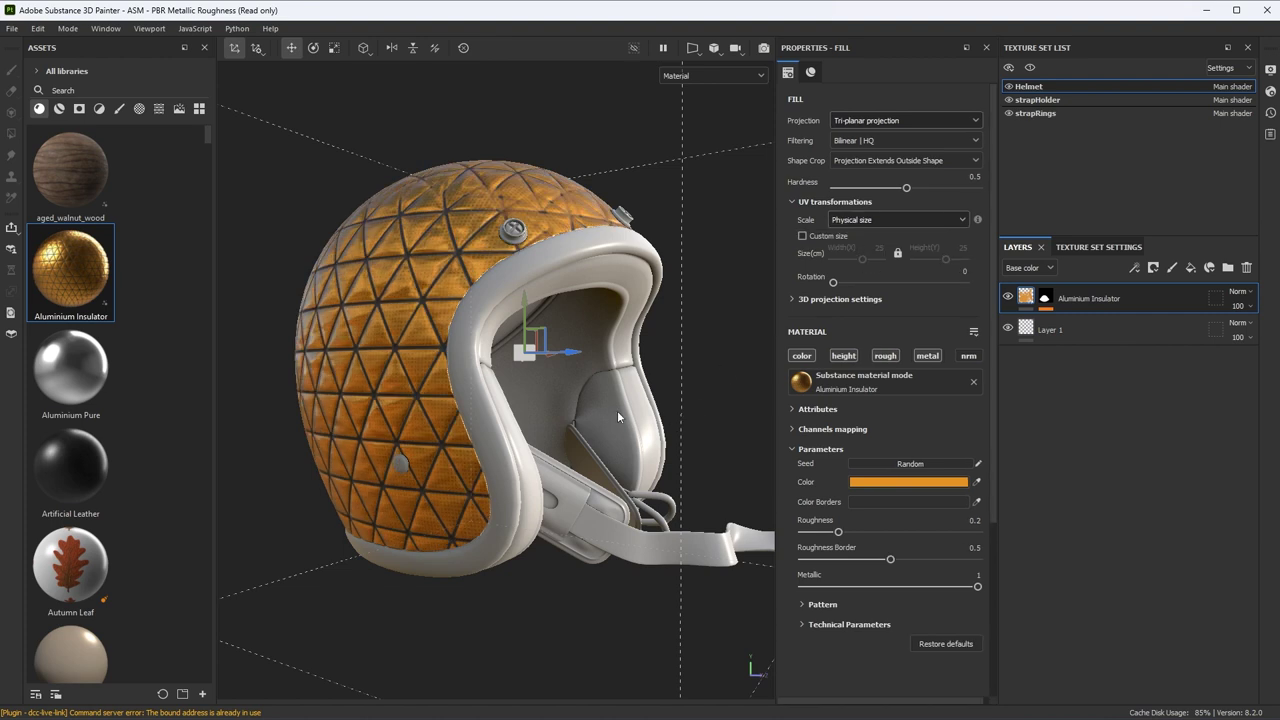
{"action": "left_click_drag", "start_coordinate": [617, 411], "coordinate": [625, 419], "text": "alt"}
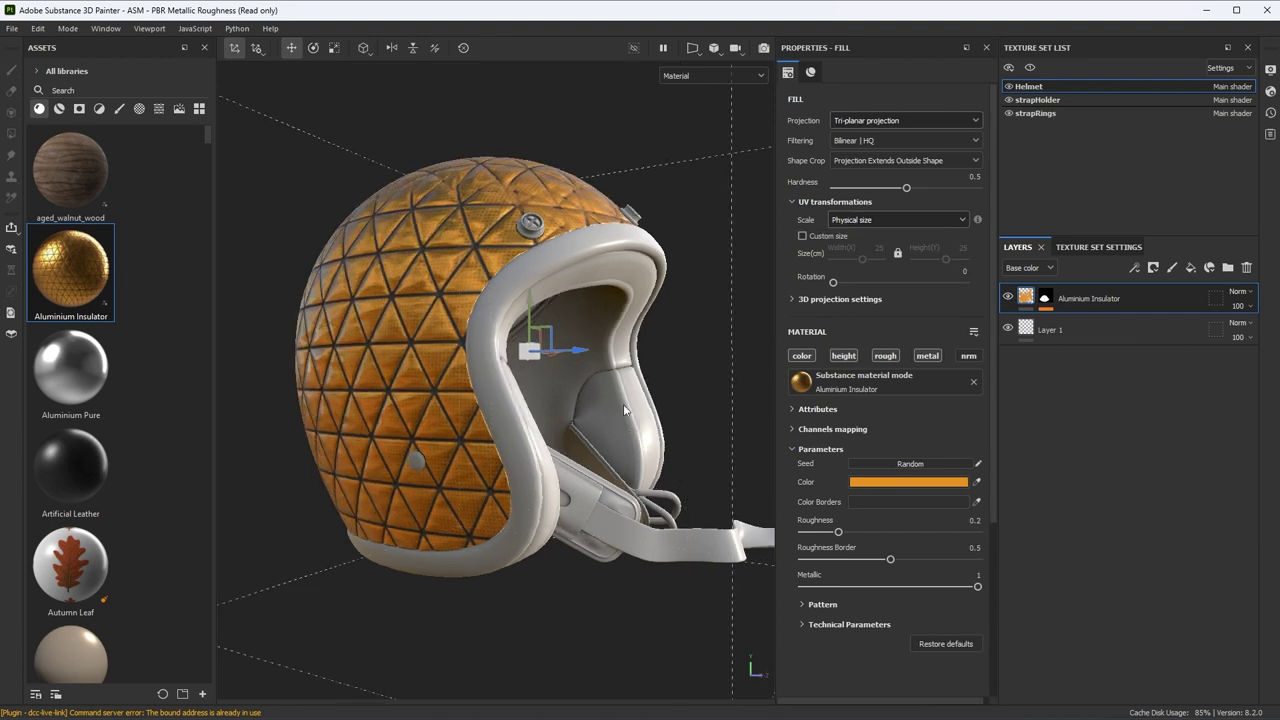
{"action": "left_click_drag", "start_coordinate": [623, 404], "coordinate": [566, 408], "text": "alt"}
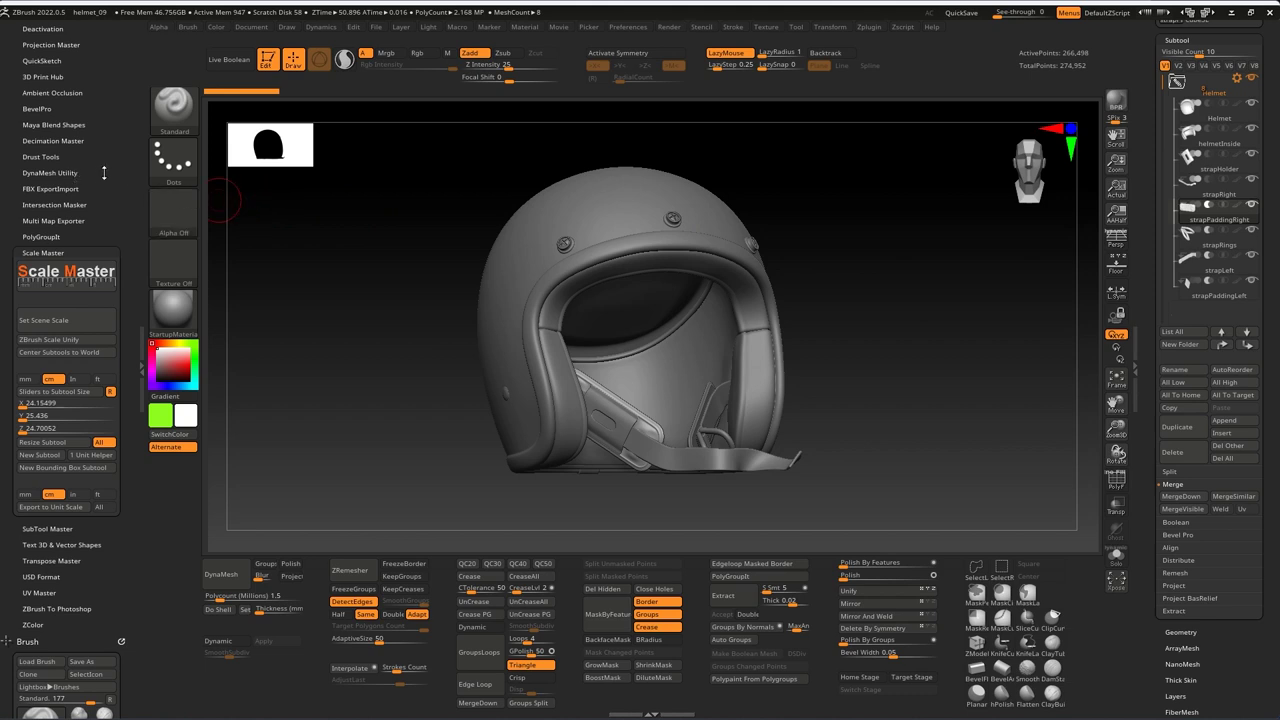
Merge all visible subtools into one with SubTool Master
{"action": "left_click", "coordinate": [50, 528]}
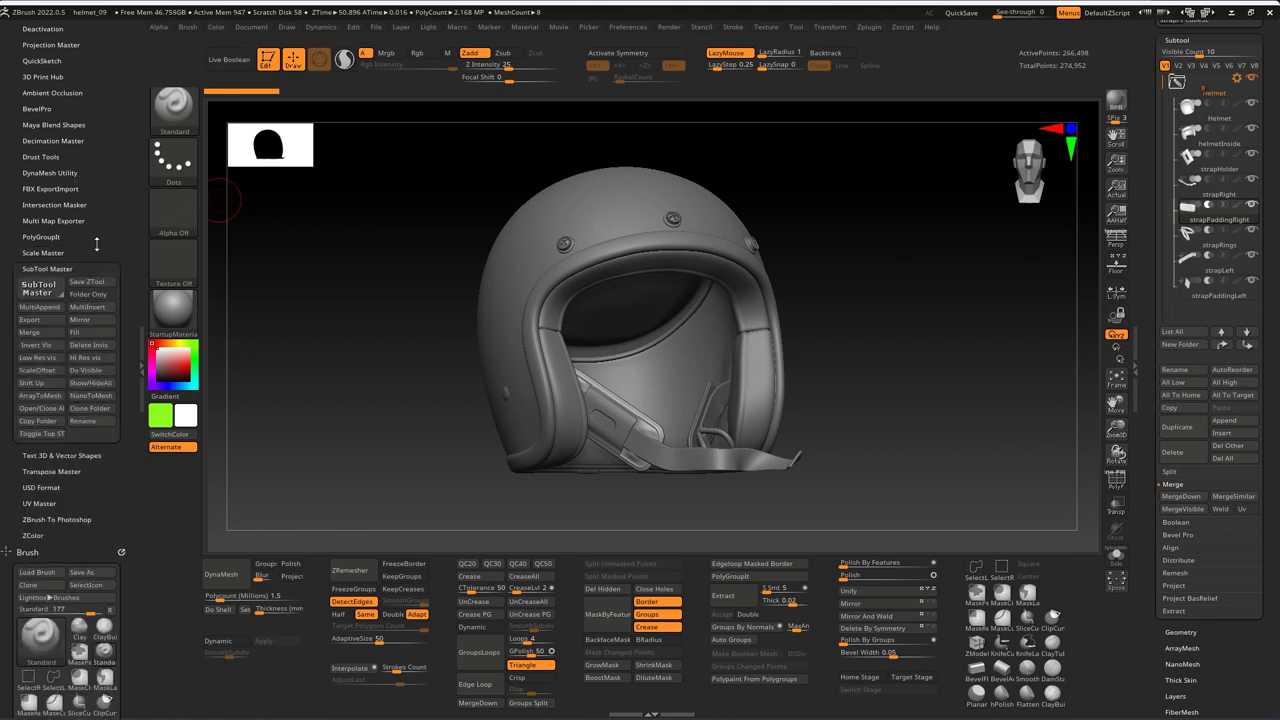
{"action": "left_click", "coordinate": [36, 332]}
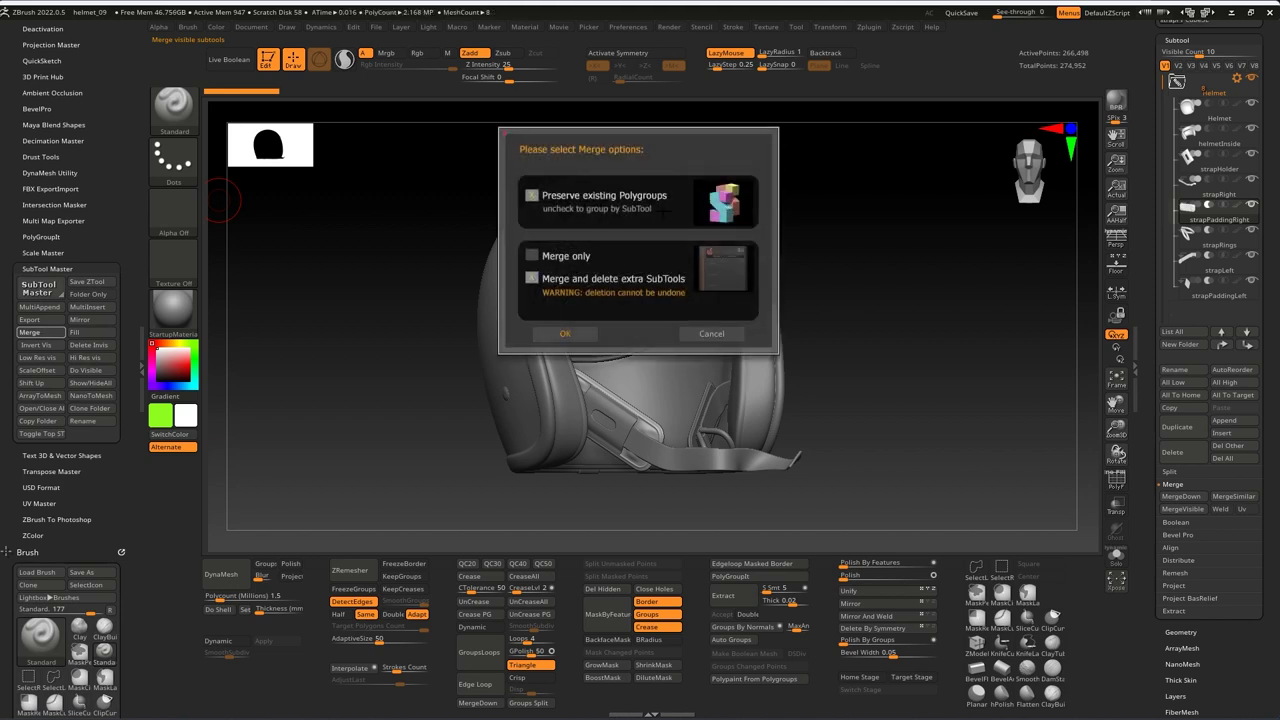
{"action": "left_click", "coordinate": [565, 334]}
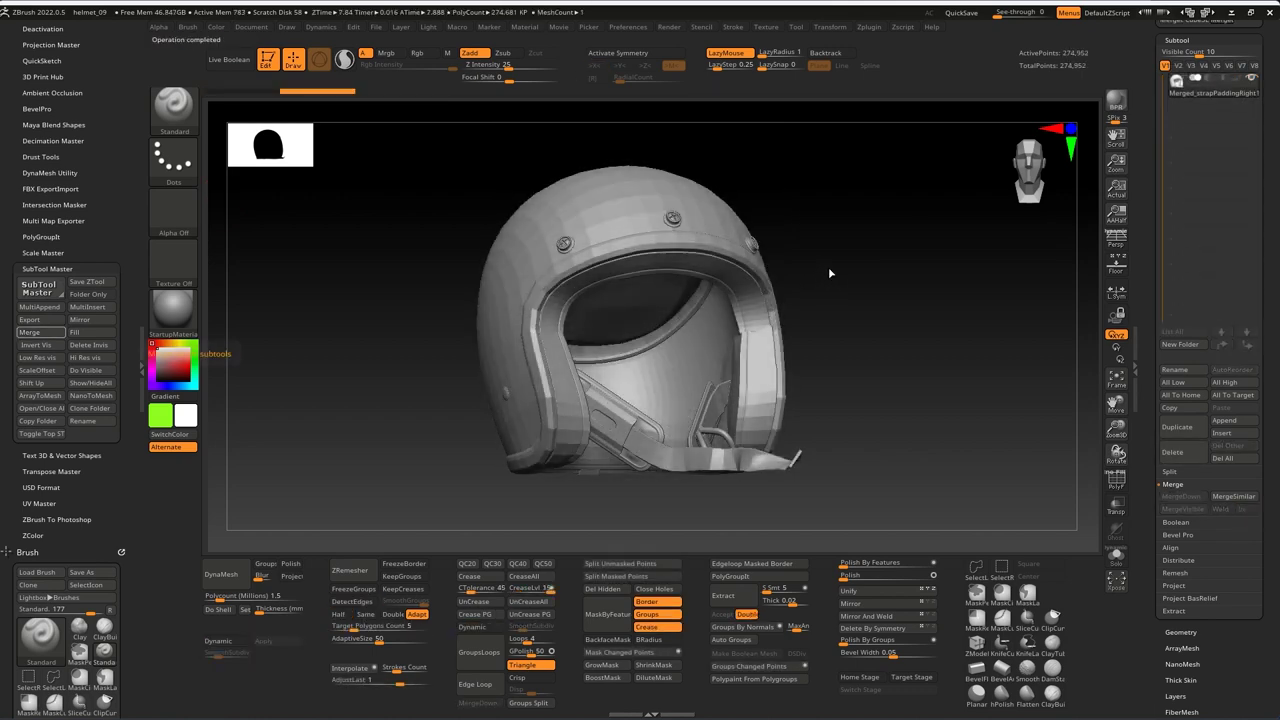
Apply dynamic subdivision to the helmet with smooth subdivision set to 0
{"action": "left_click", "coordinate": [1030, 168]}
{"action": "left_click", "coordinate": [222, 641]}
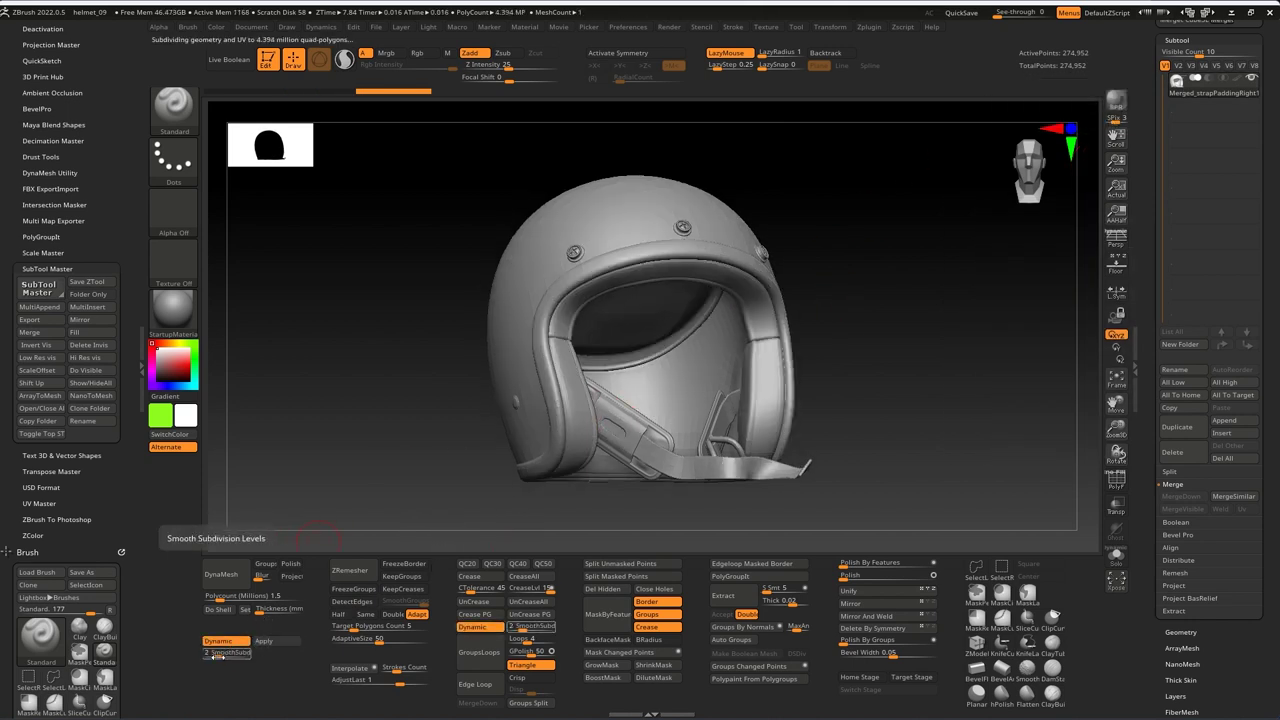
{"action": "left_click_drag", "start_coordinate": [226, 652], "coordinate": [208, 656]}
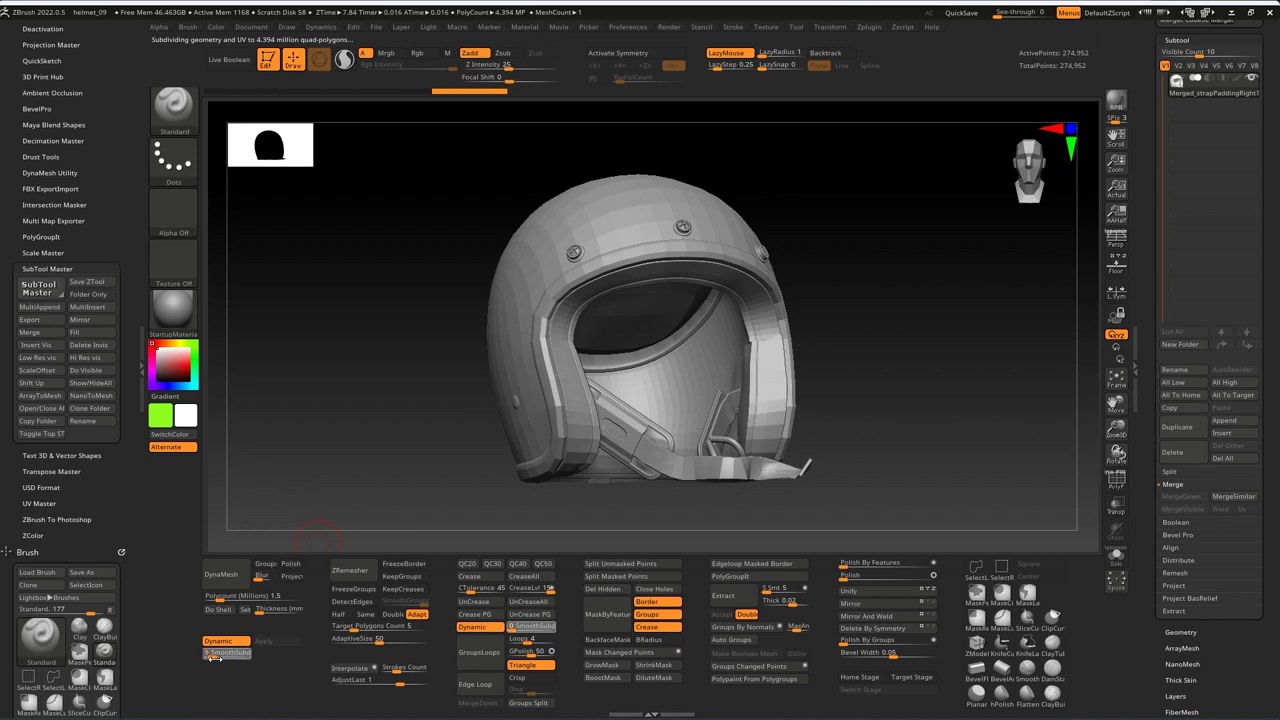
{"action": "left_click", "coordinate": [264, 641]}
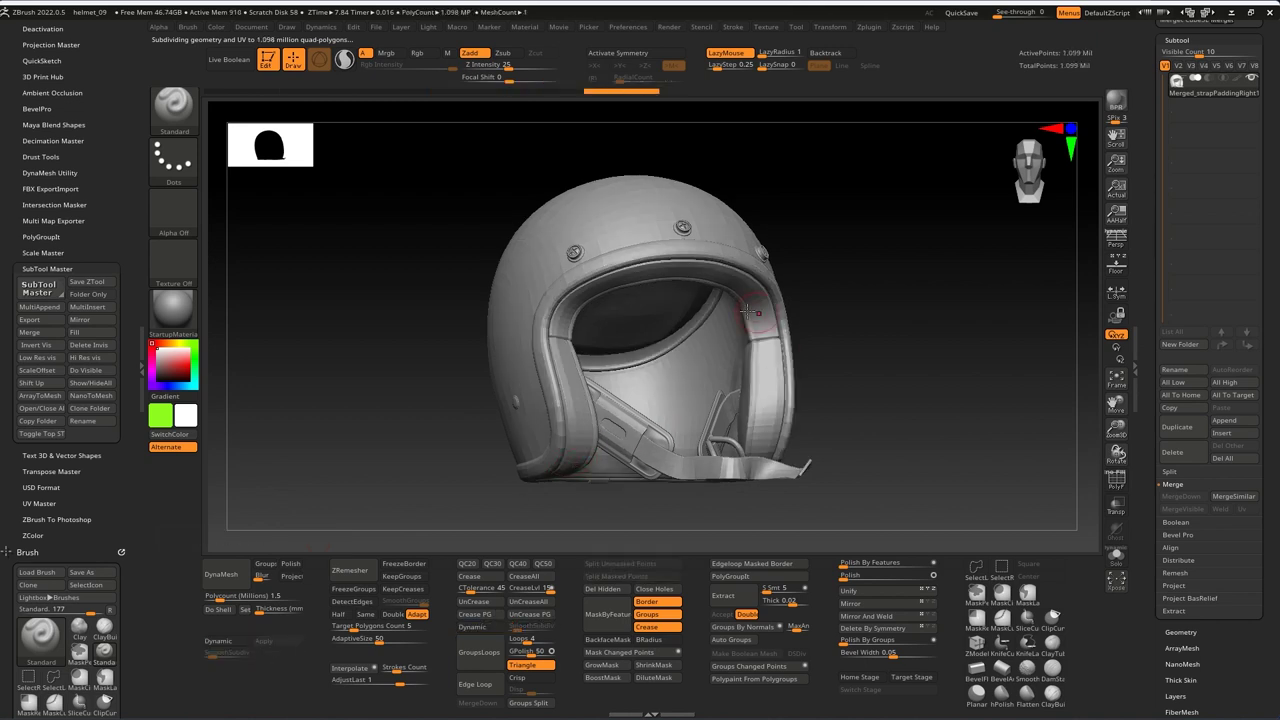
Check the polygroups with PolyFrame, then polypaint the helmet from its polygroups
{"action": "right_click_drag", "start_coordinate": [771, 373], "coordinate": [728, 360]}
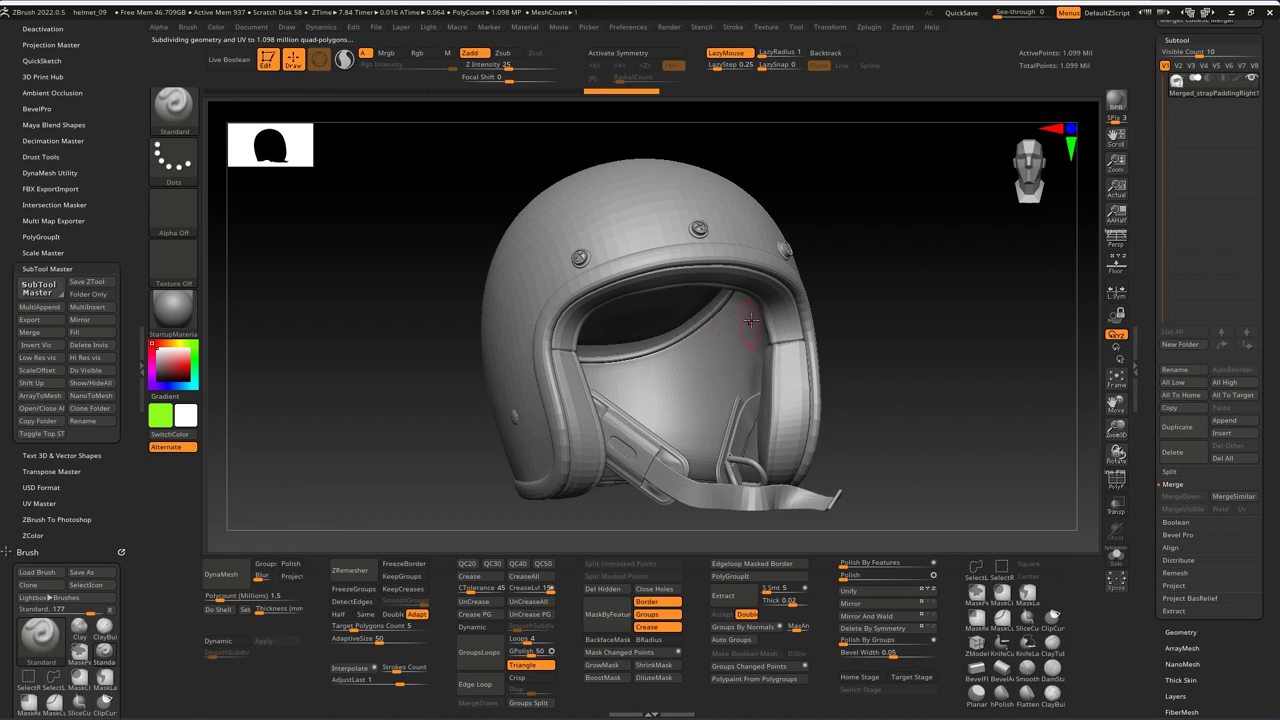
{"action": "key", "text": "shift+f"}
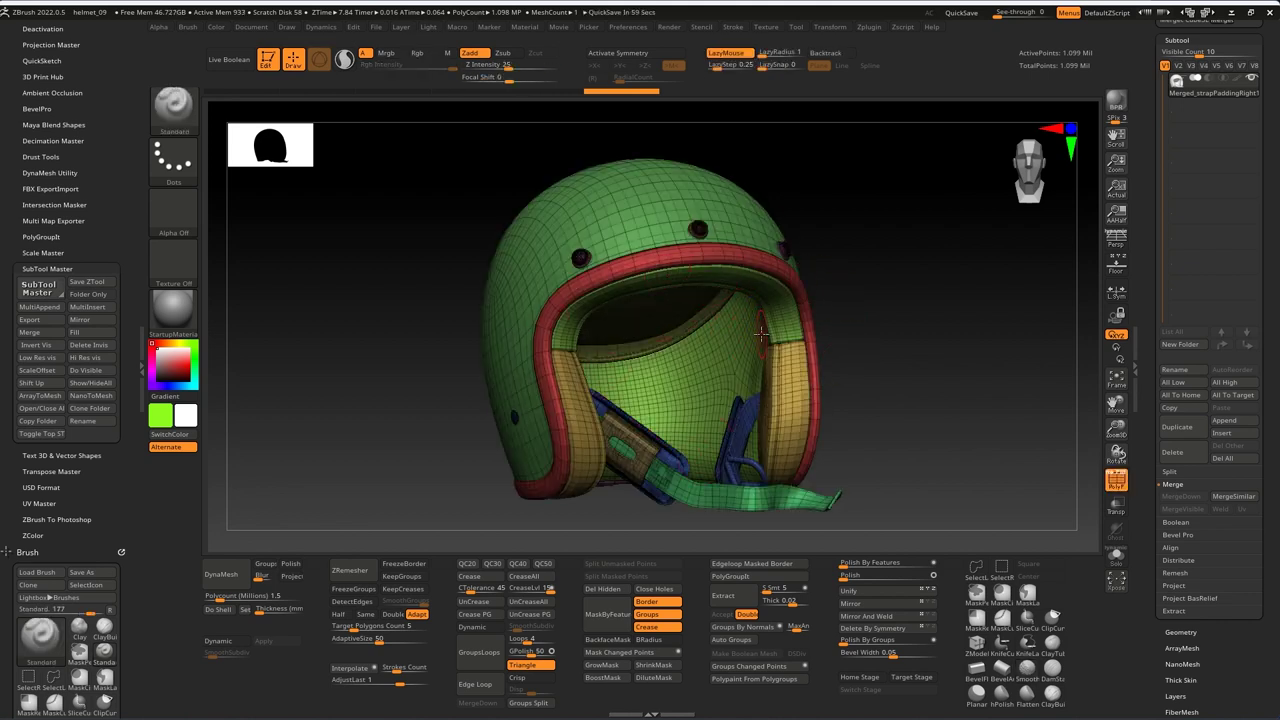
{"action": "key", "text": "shift+f"}
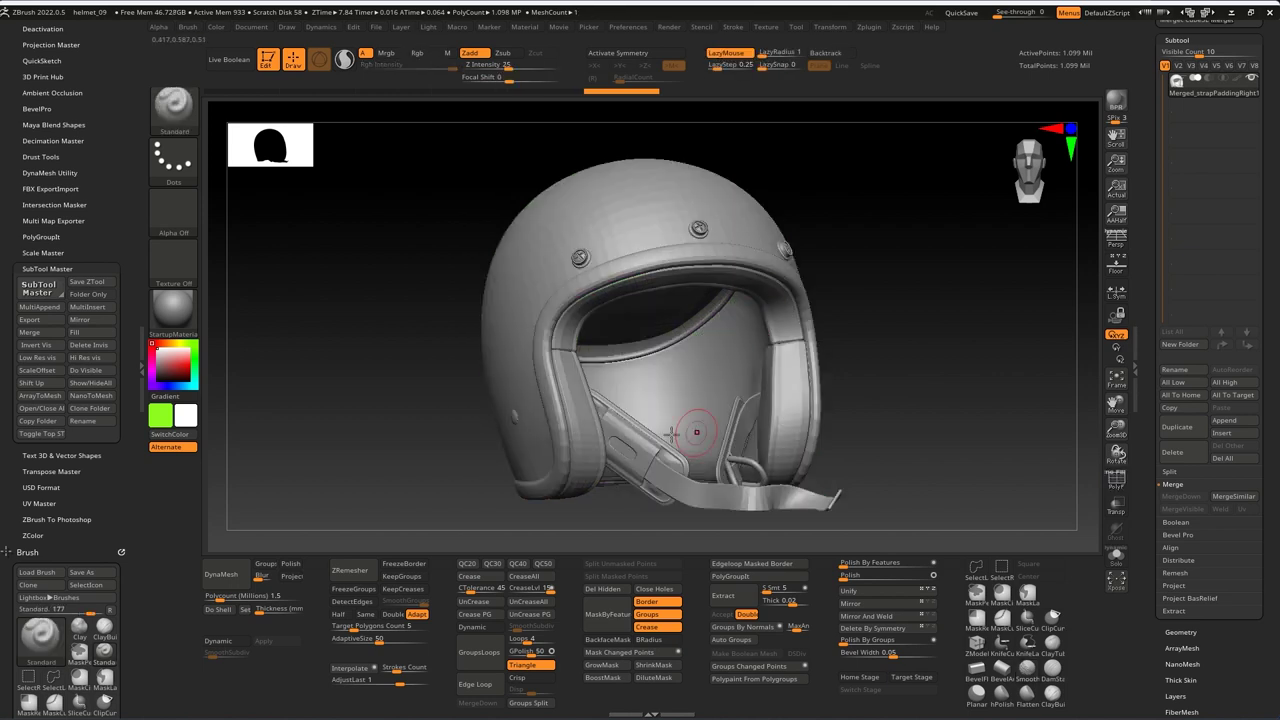
{"action": "left_click", "coordinate": [754, 679]}
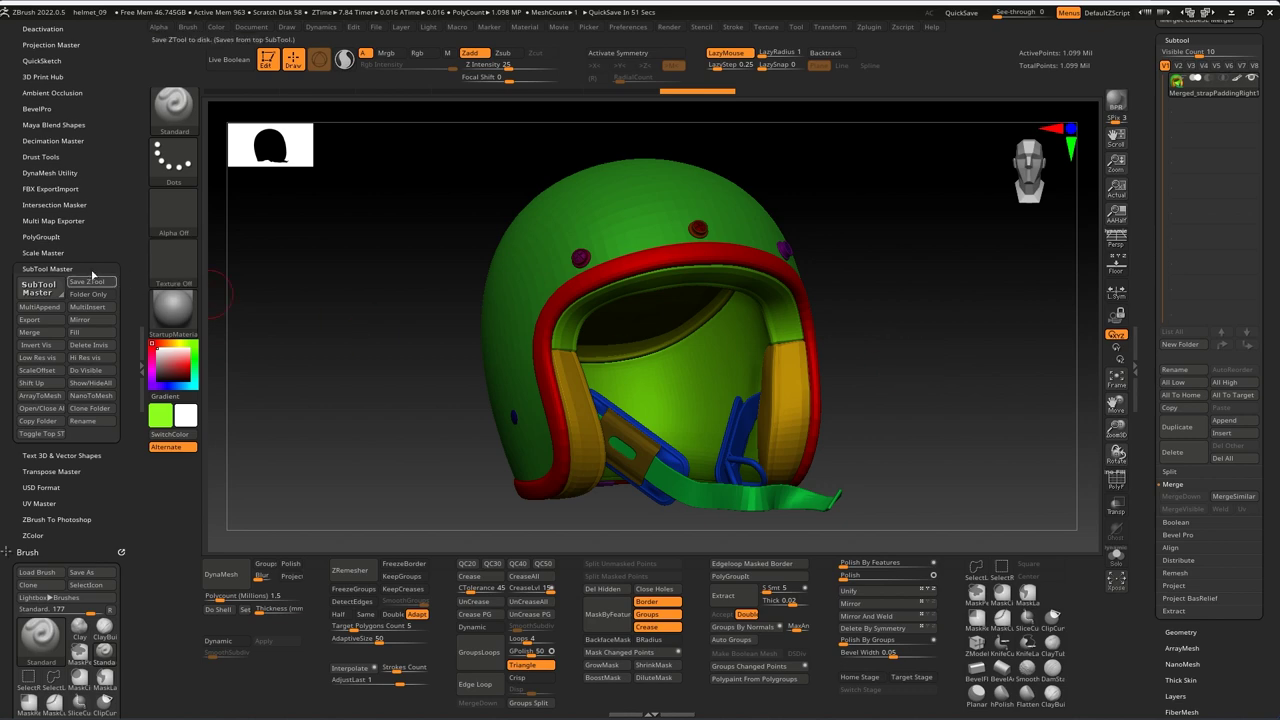
Set the scene scale to 24.154 x 25.435 x 32.351 cm and delete the helper cube
{"action": "left_click", "coordinate": [55, 252]}
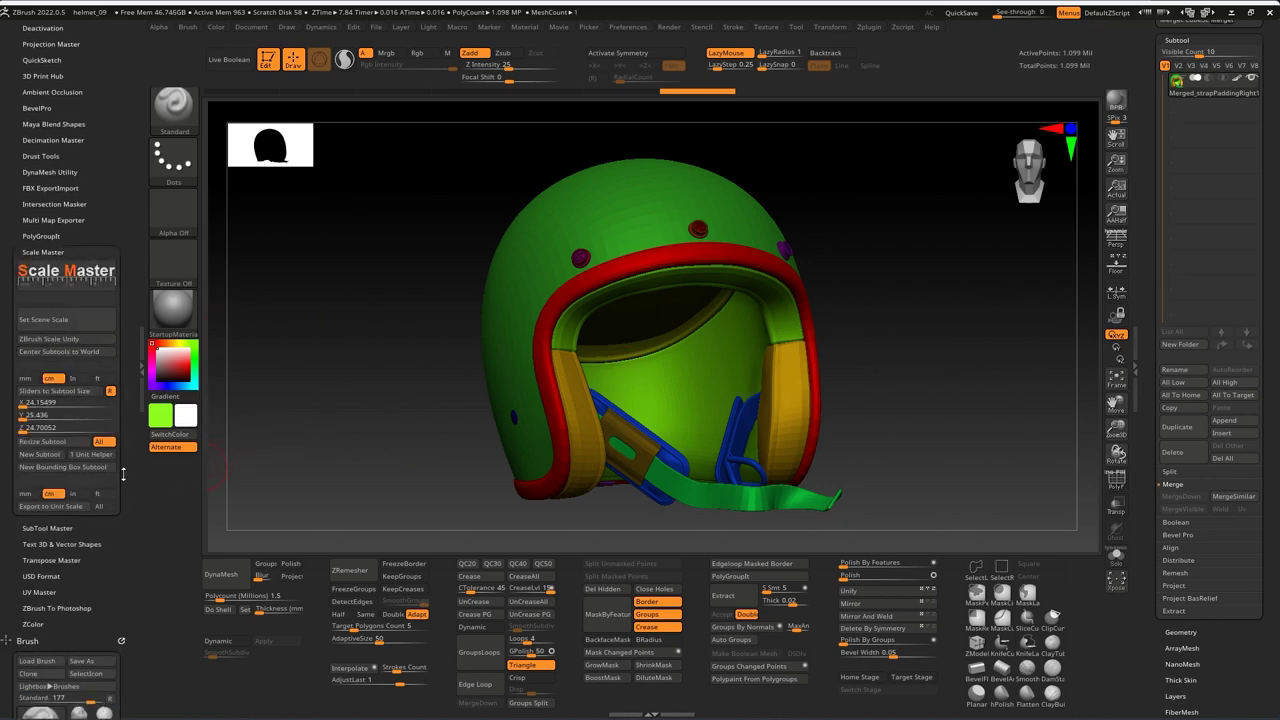
{"action": "left_click", "coordinate": [62, 467]}
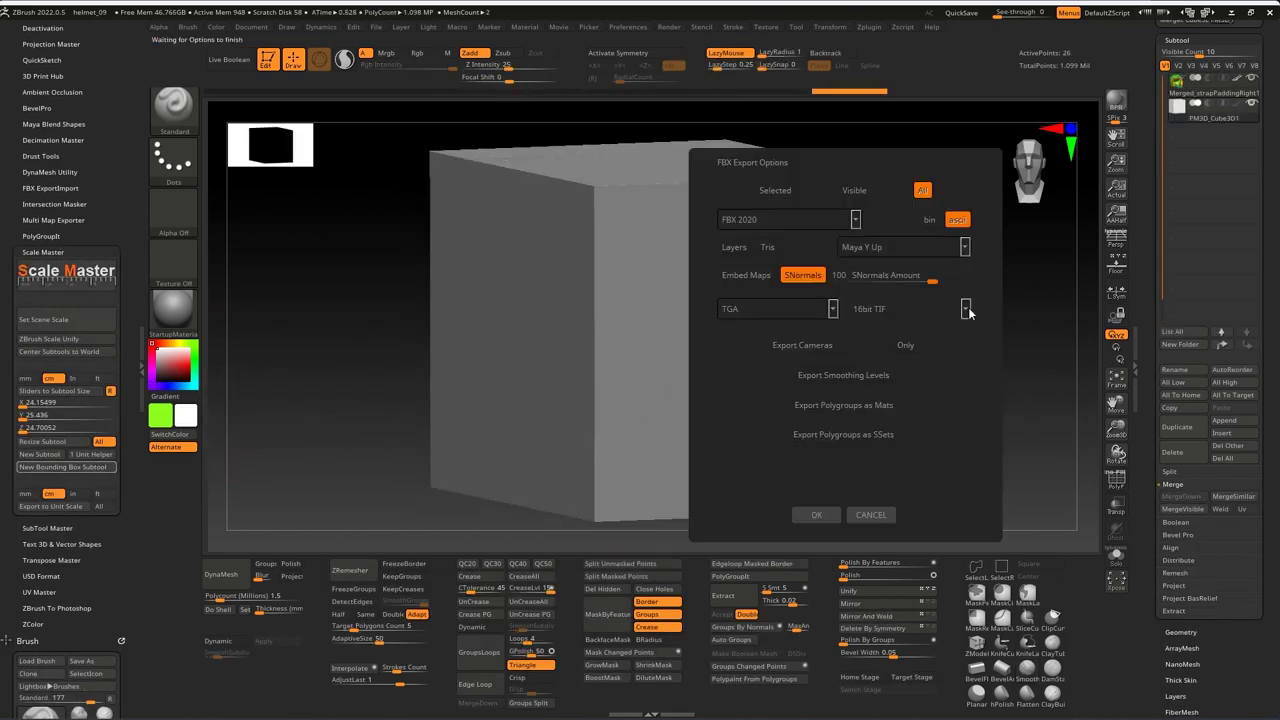
{"action": "left_click", "coordinate": [870, 514]}
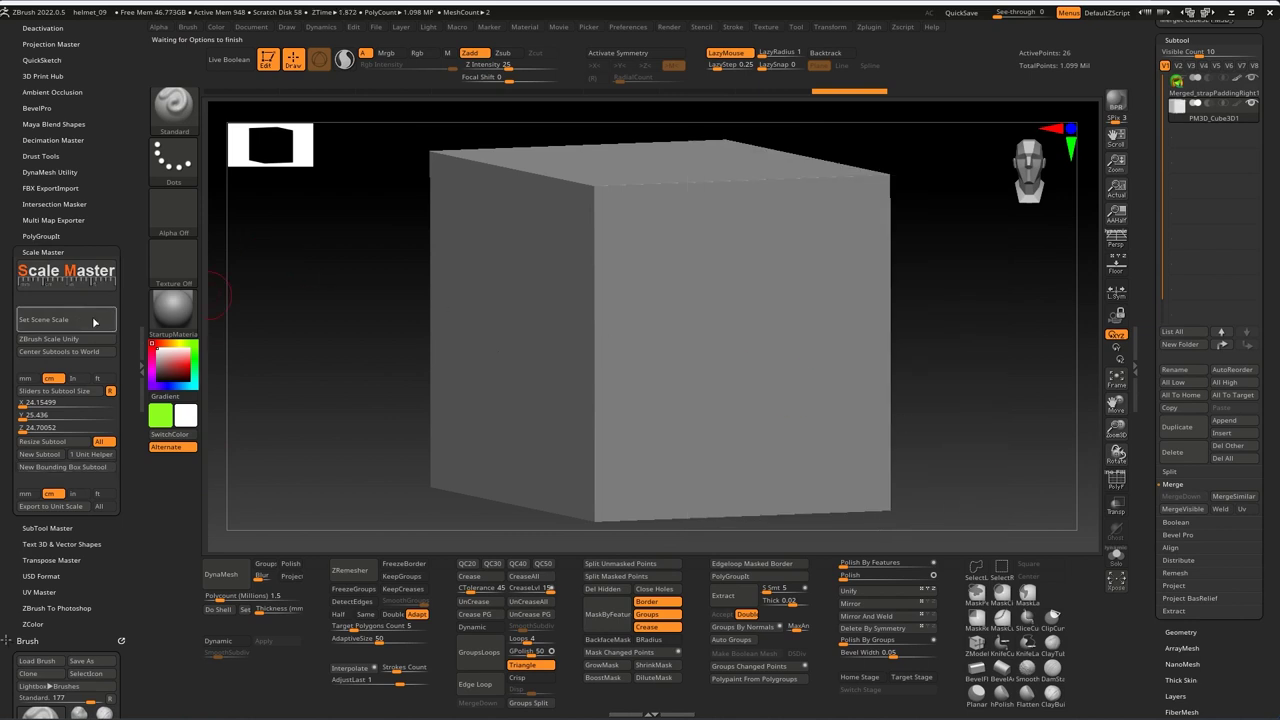
{"action": "left_click", "coordinate": [66, 319]}
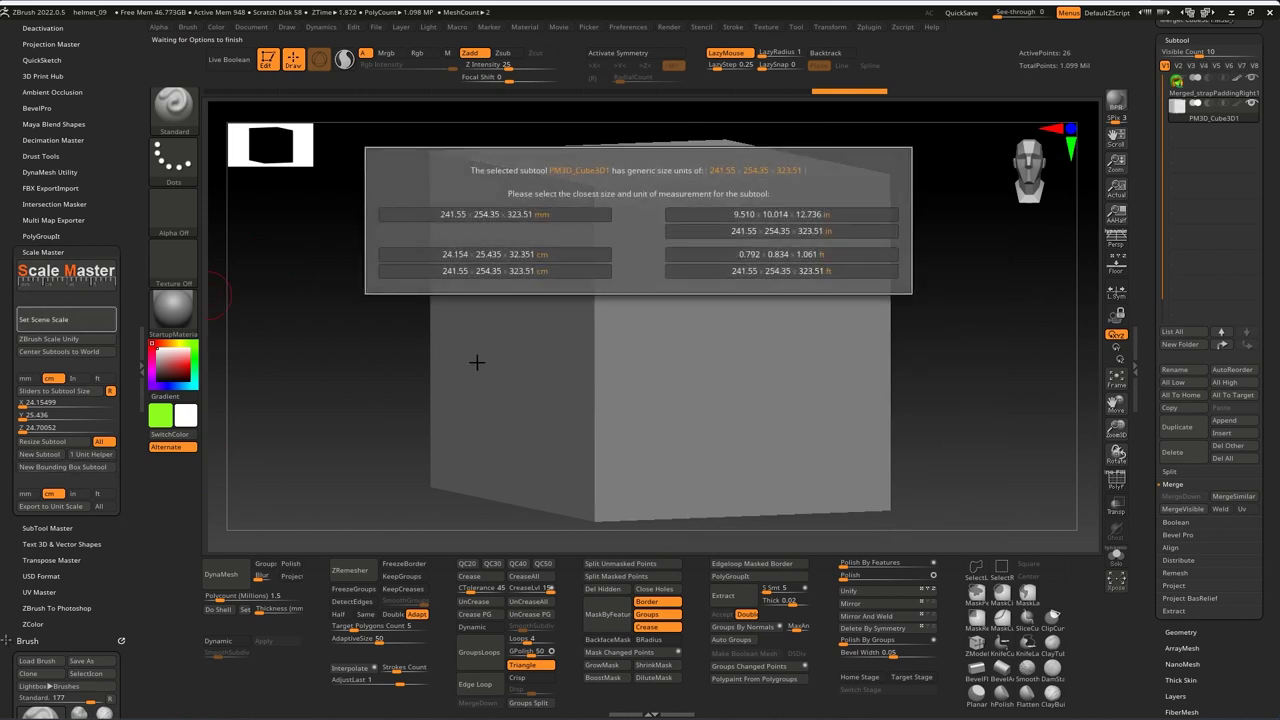
{"action": "left_click", "coordinate": [512, 255]}
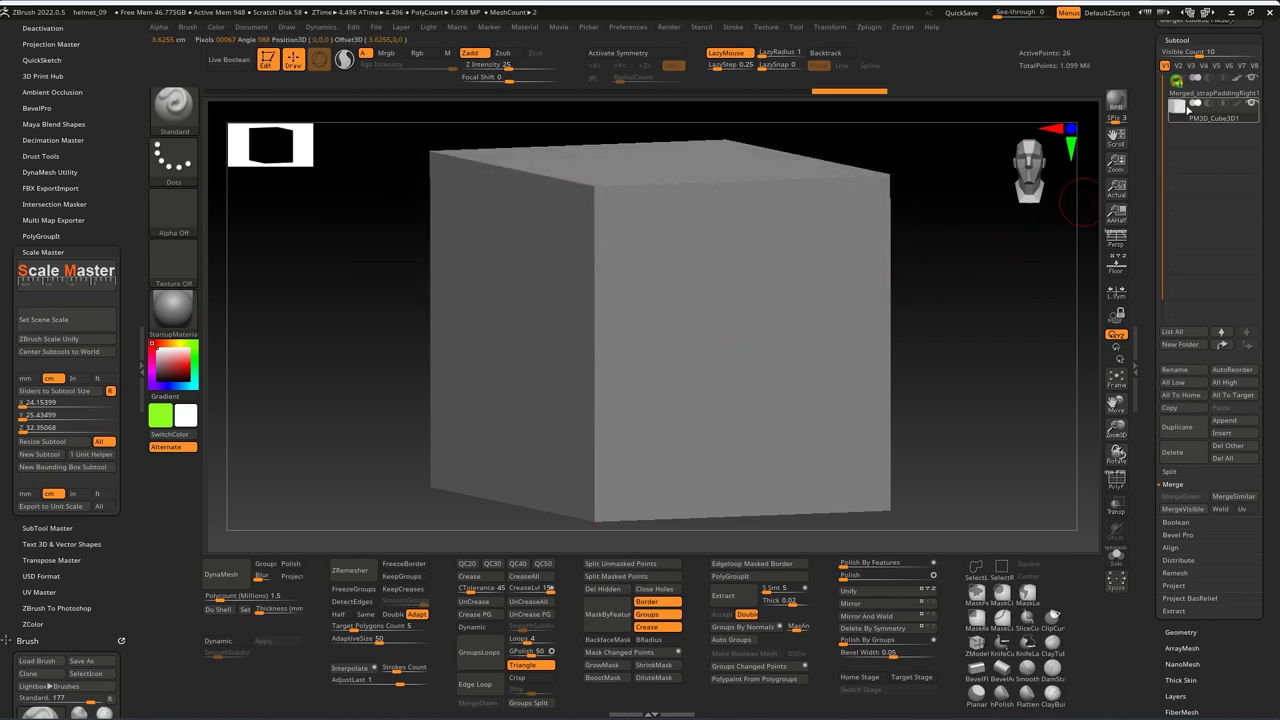
{"action": "left_click", "coordinate": [42, 441]}
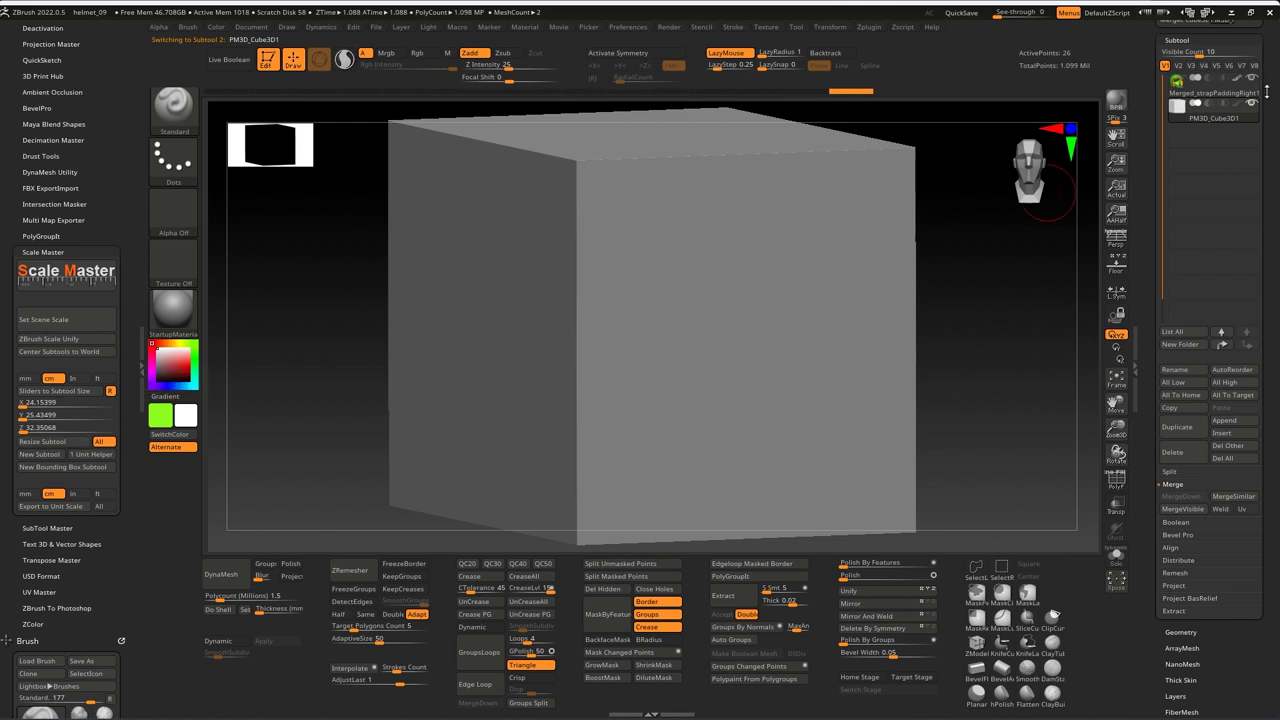
{"action": "left_click", "coordinate": [1180, 452]}
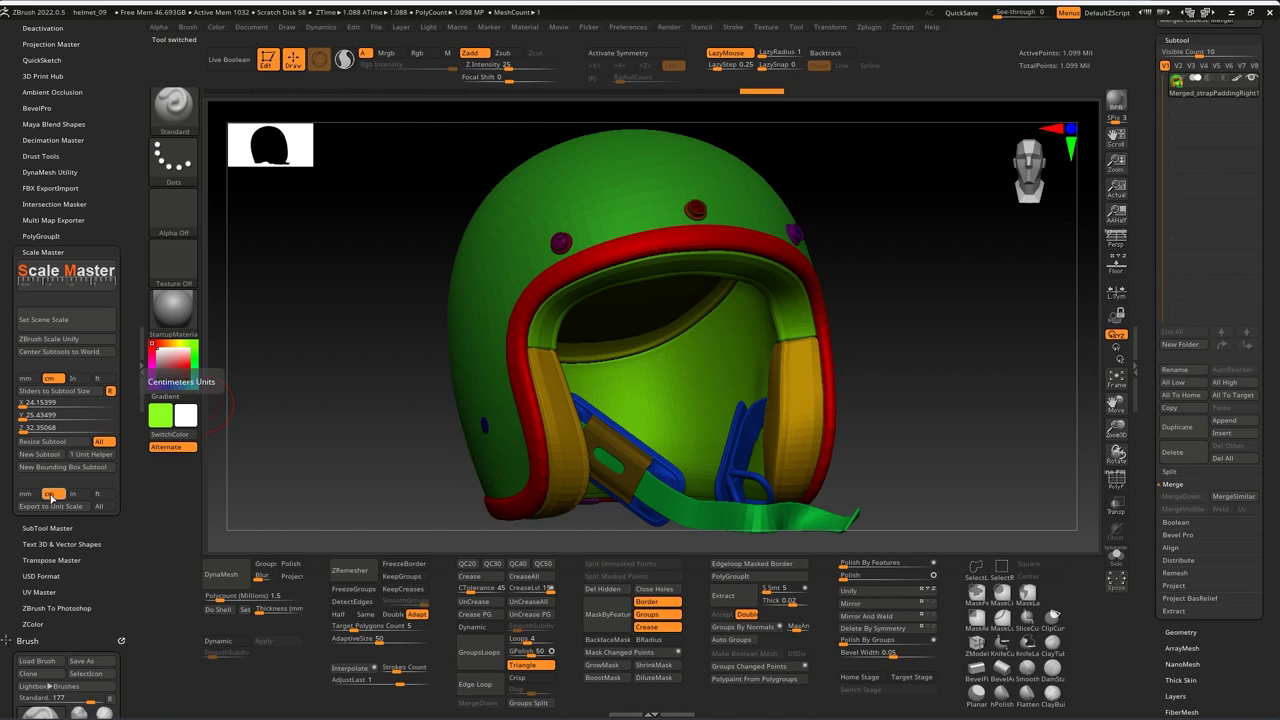
Export the helmet at unit scale, overwriting Helmet.fbx, and save
{"action": "left_click", "coordinate": [50, 506]}
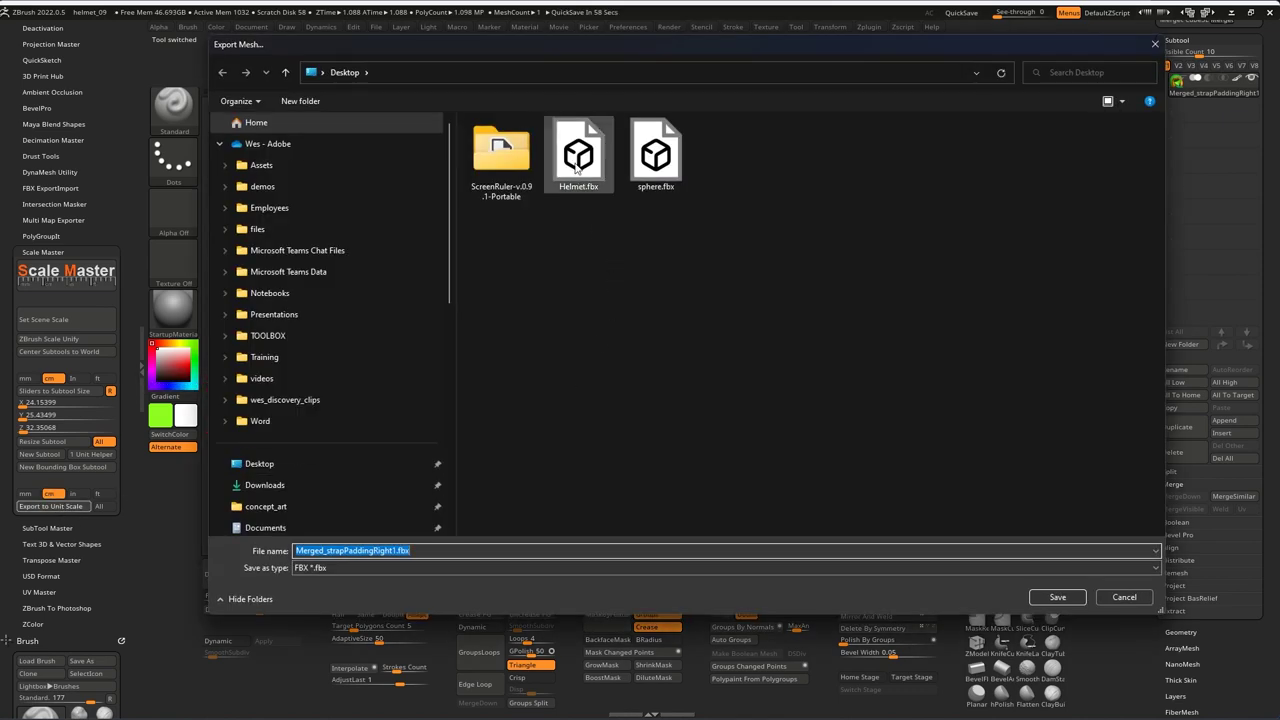
{"action": "double_click", "coordinate": [579, 155]}
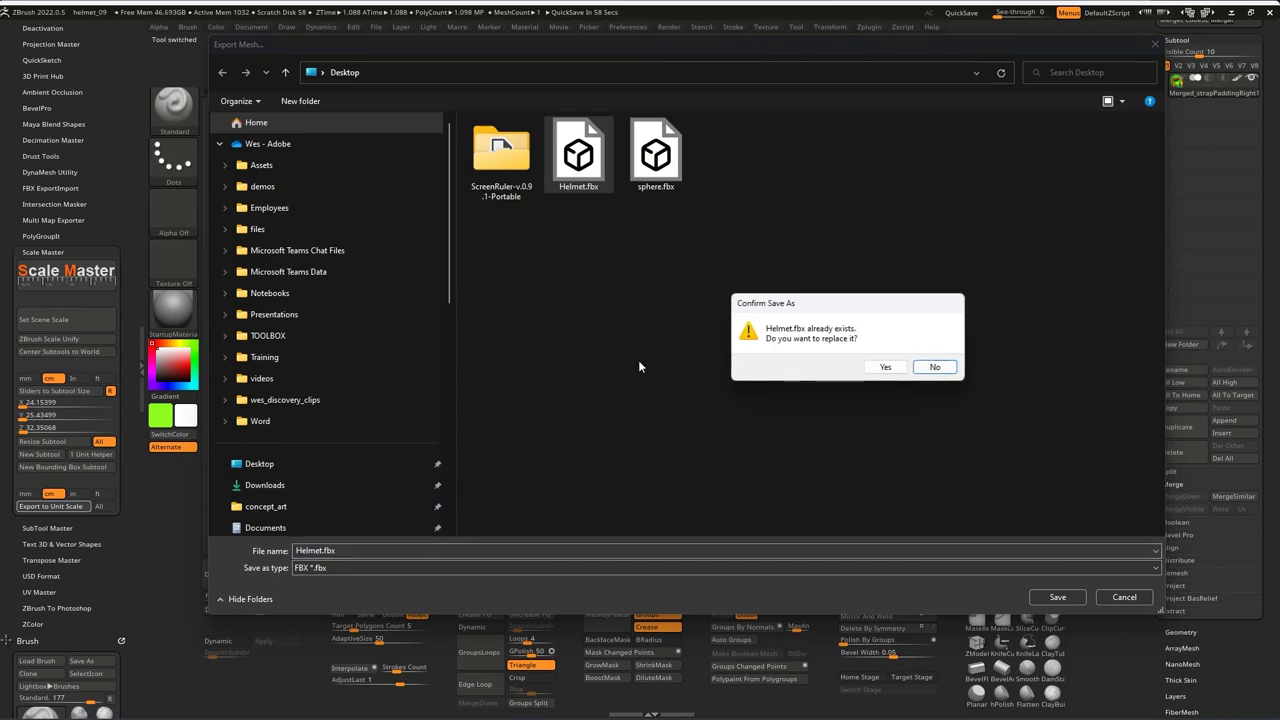
{"action": "left_click", "coordinate": [885, 367]}
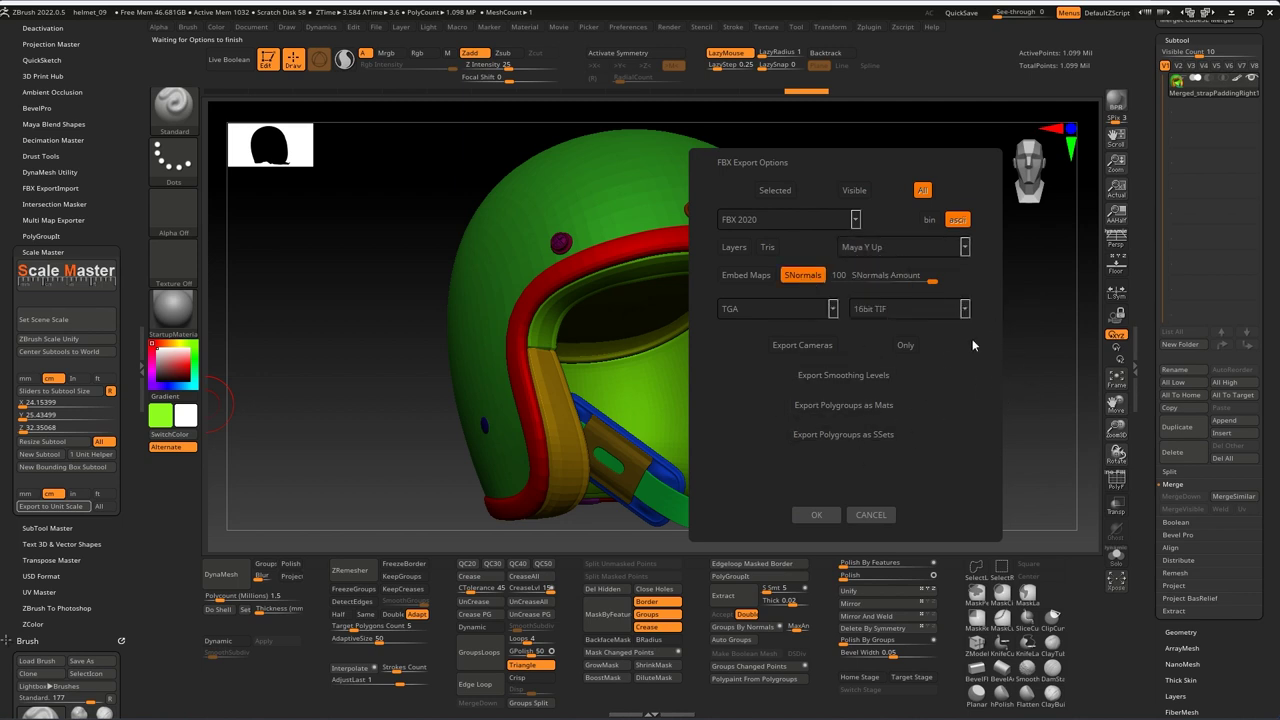
{"action": "left_click", "coordinate": [815, 514]}
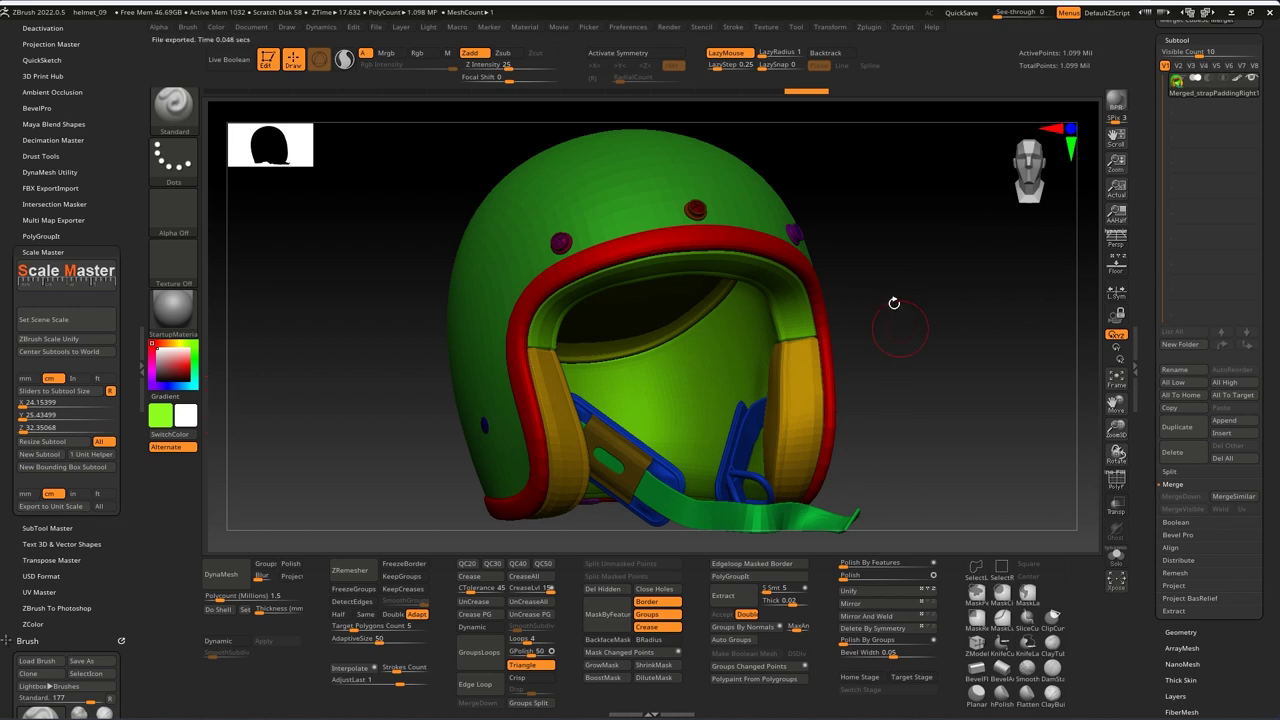
{"action": "key", "text": "ctrl+s"}
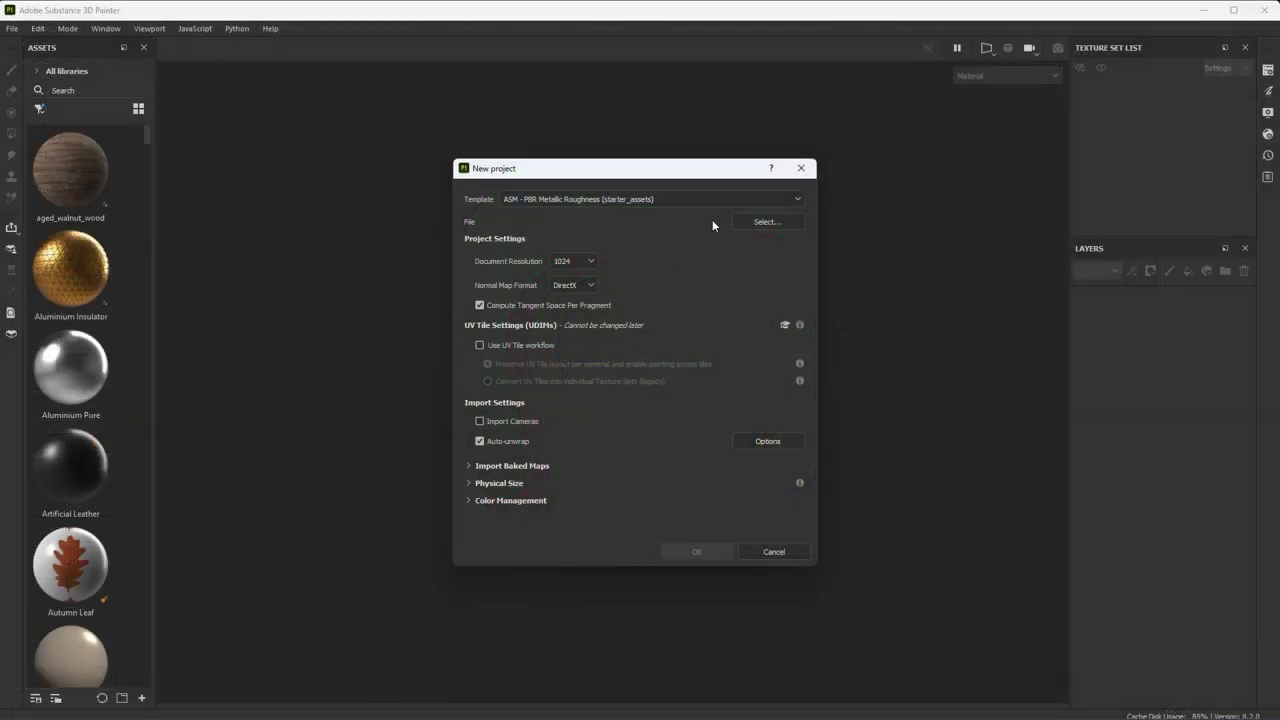
Create a project from Helmet.fbx at 2048 resolution with UV tile workflow and auto-unwrap
{"action": "left_click", "coordinate": [776, 221]}
{"action": "double_click", "coordinate": [773, 196]}
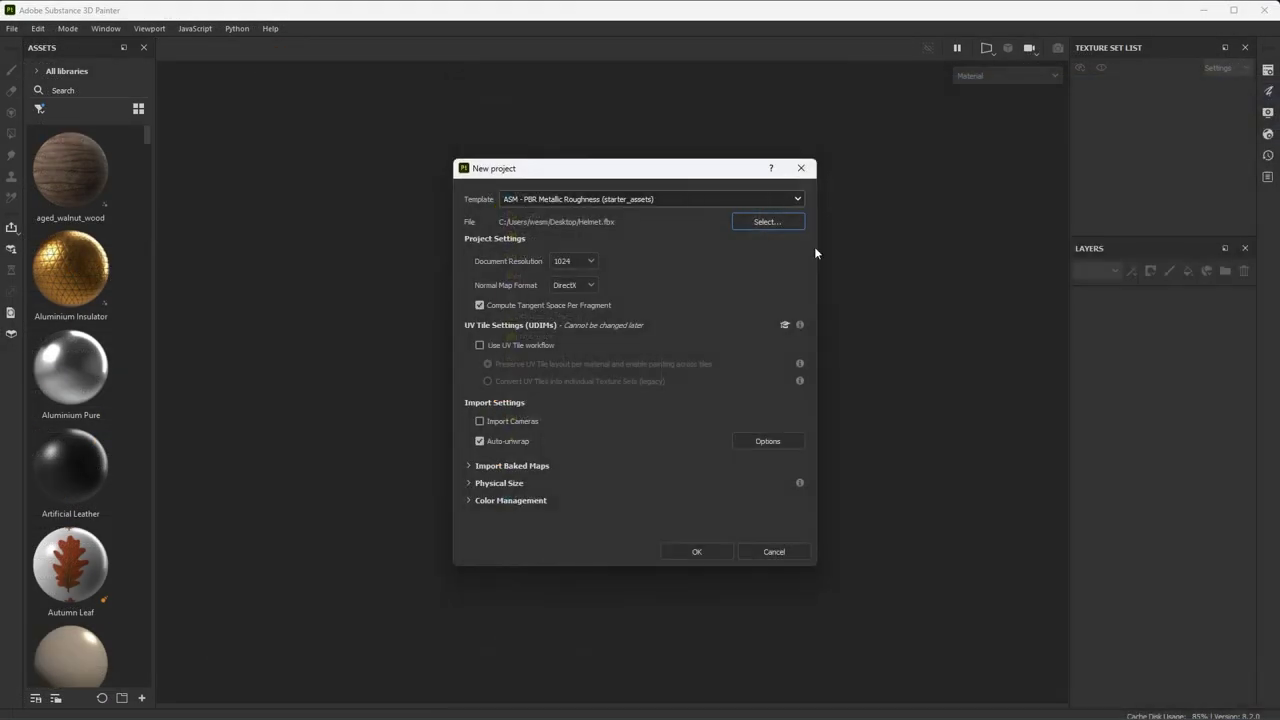
{"action": "left_click", "coordinate": [577, 263]}
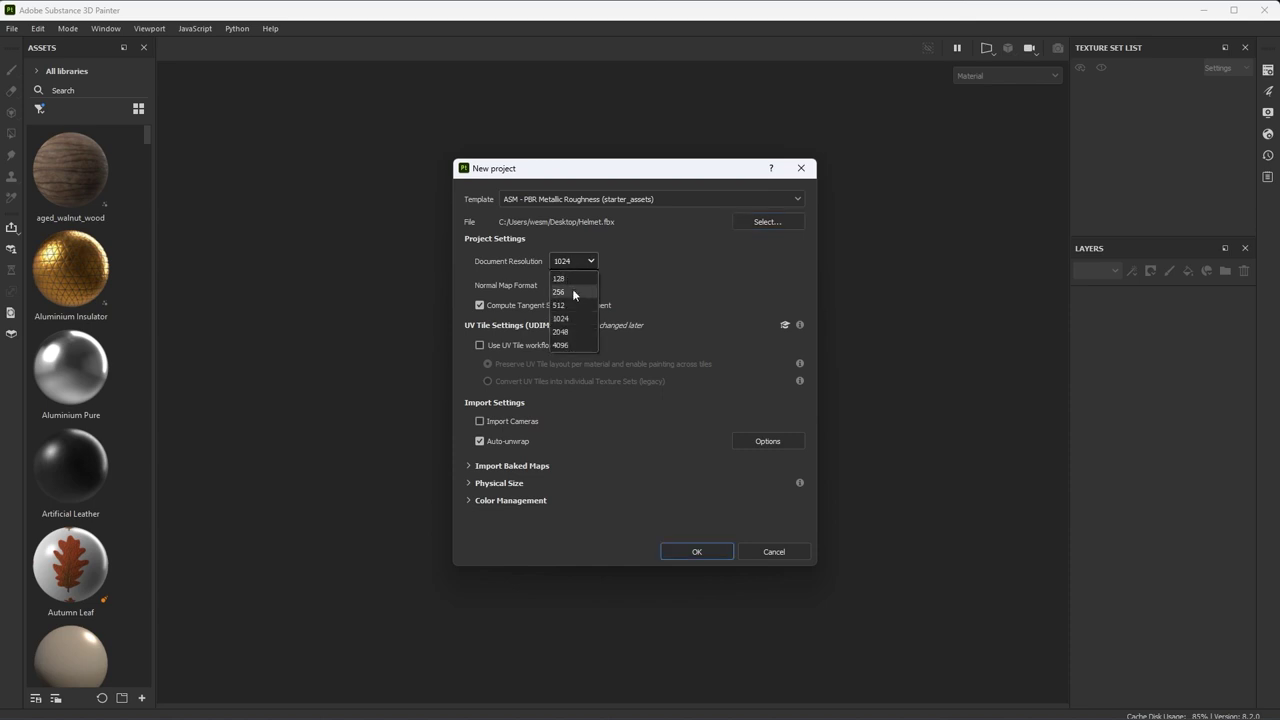
{"action": "left_click", "coordinate": [576, 342]}
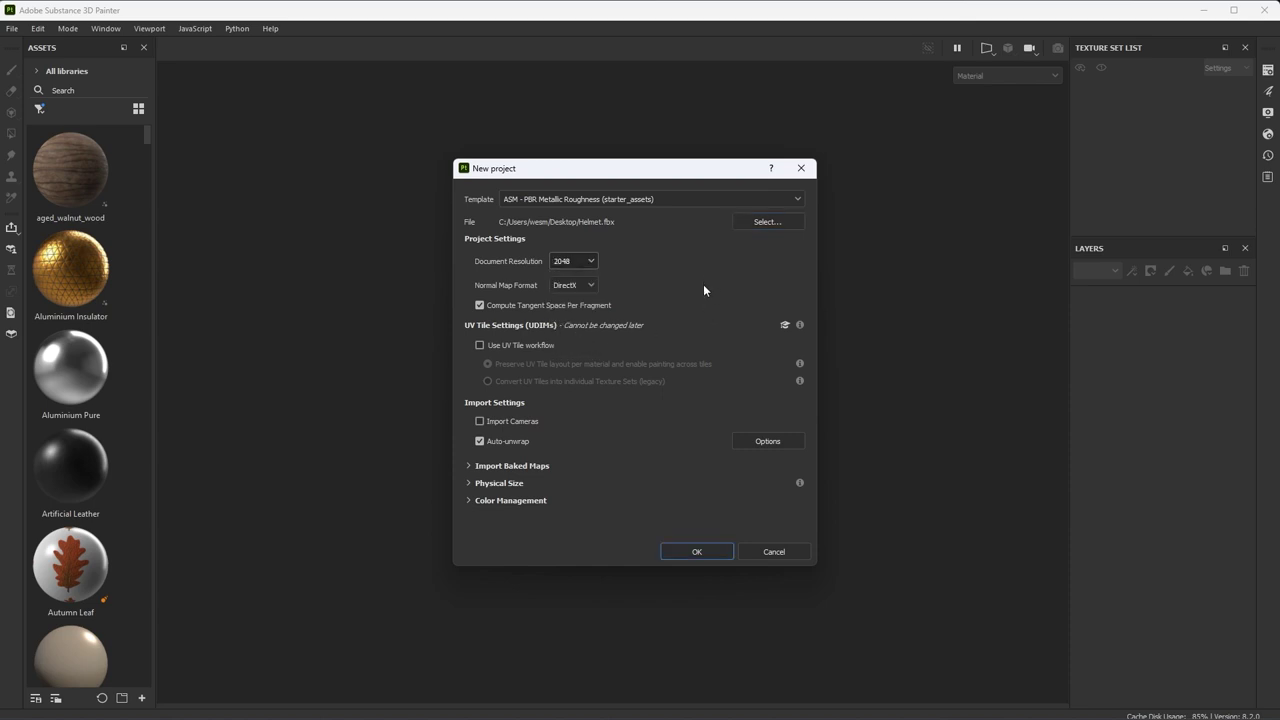
{"action": "left_click", "coordinate": [511, 344]}
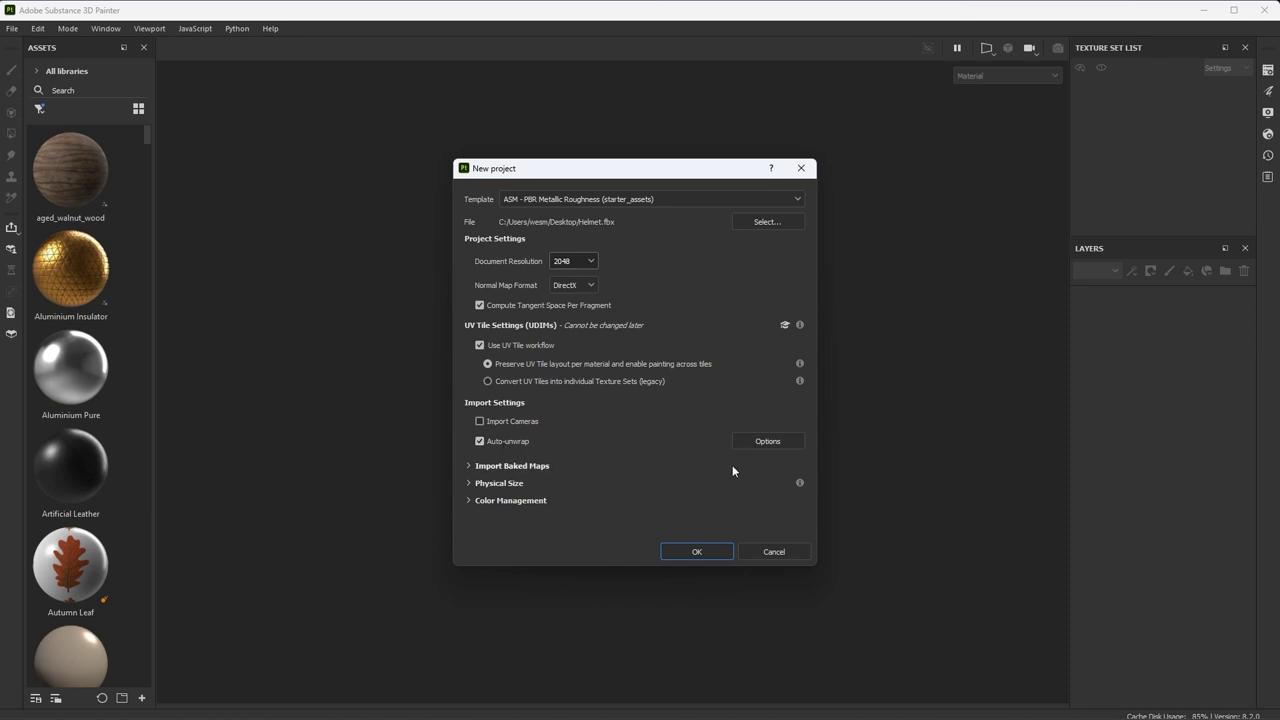
{"action": "left_click", "coordinate": [760, 441]}
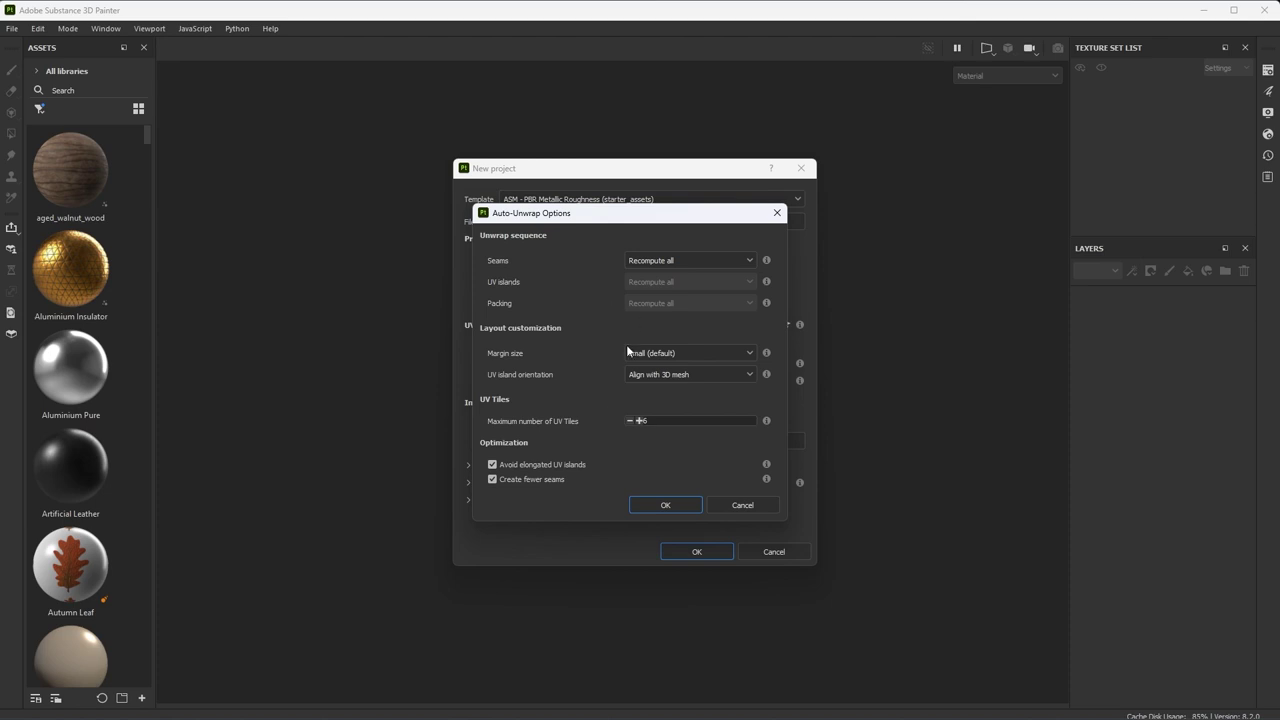
{"action": "left_click", "coordinate": [665, 504]}
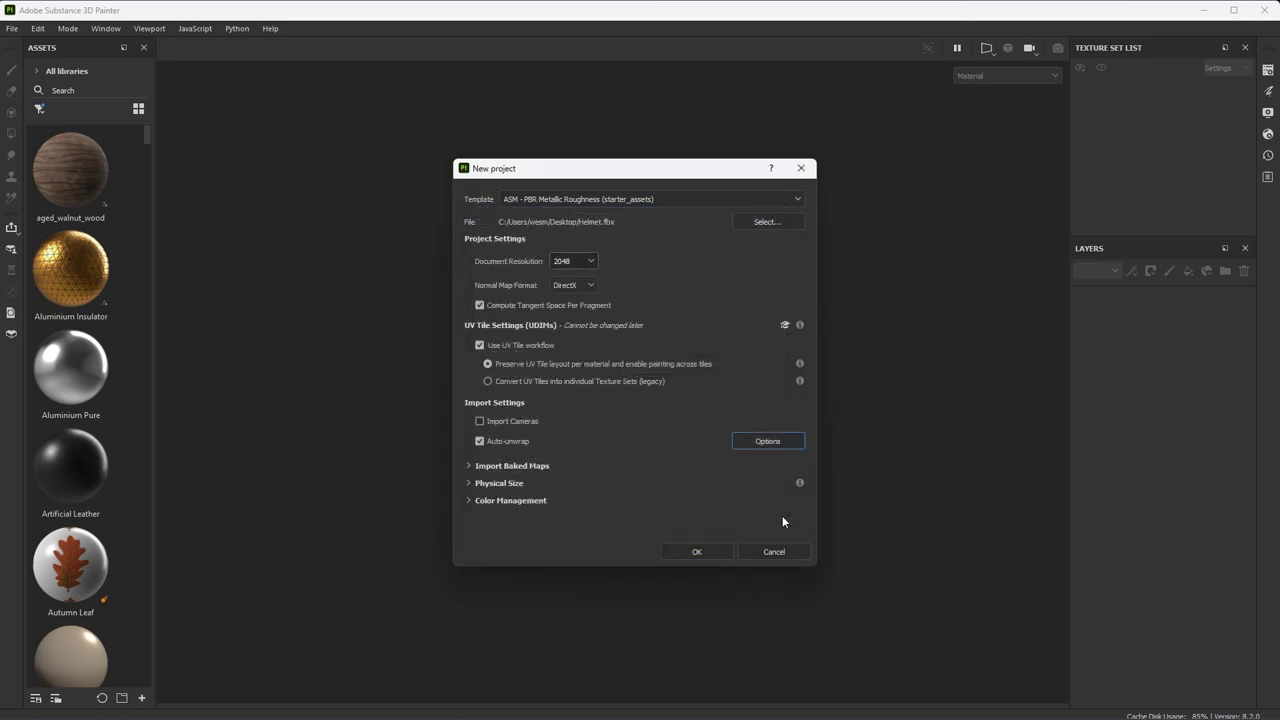
{"action": "left_click", "coordinate": [706, 552]}
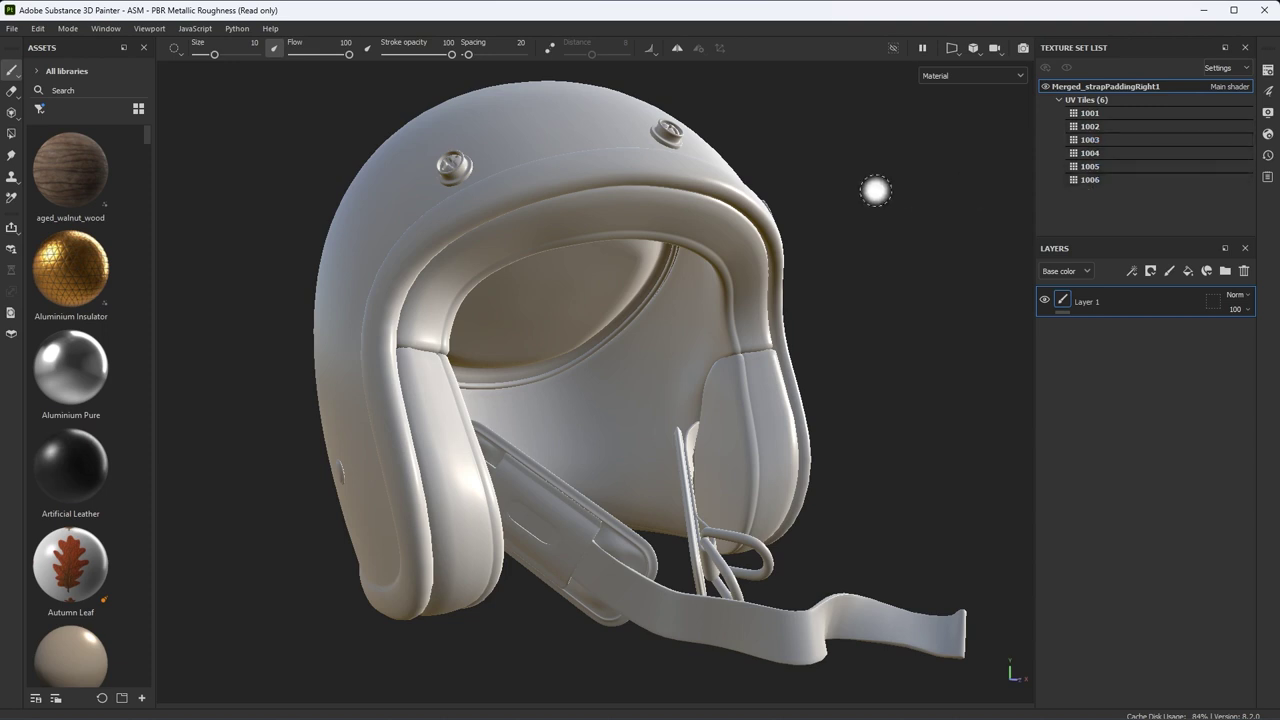
Inspect the UV tiles, including 1005 and 1006, in the 2D view, then return to 3D
{"action": "key", "text": "F2"}
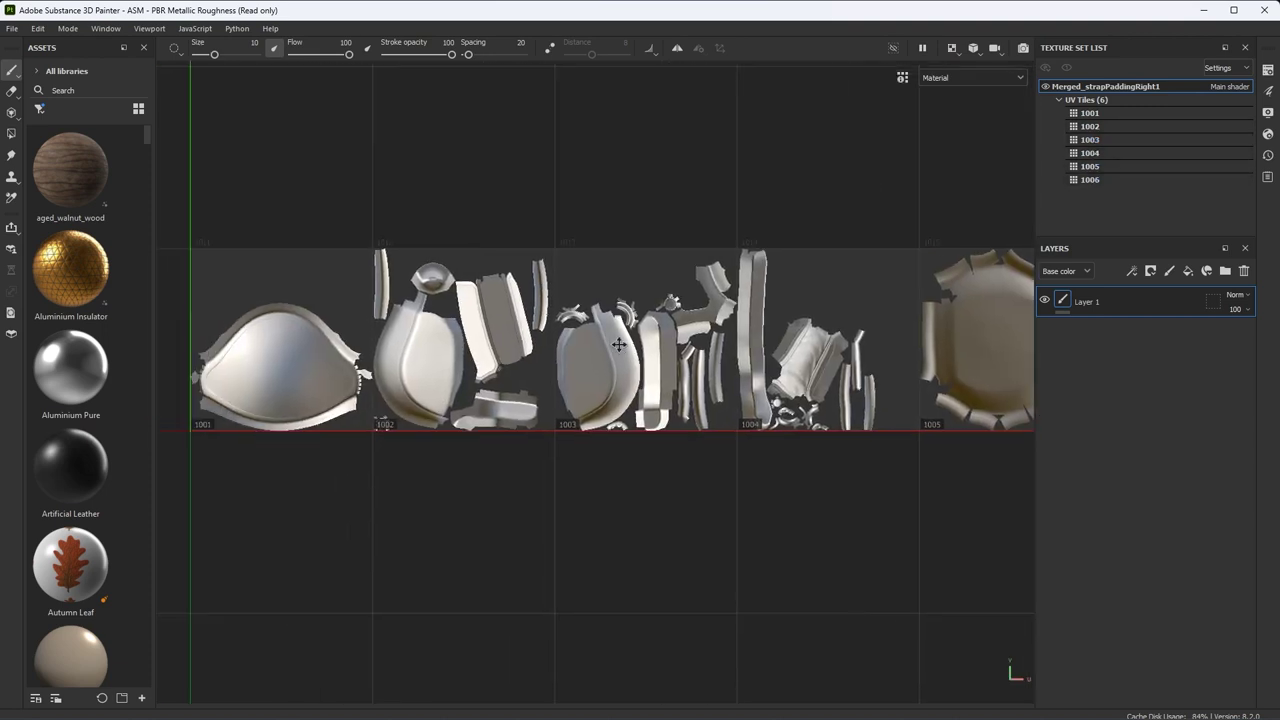
{"action": "middle_click_drag", "start_coordinate": [609, 349], "coordinate": [801, 349]}
{"action": "scroll", "coordinate": [668, 375], "scroll_direction": "up", "scroll_amount": 3}
{"action": "middle_click_drag", "start_coordinate": [668, 375], "coordinate": [472, 365]}
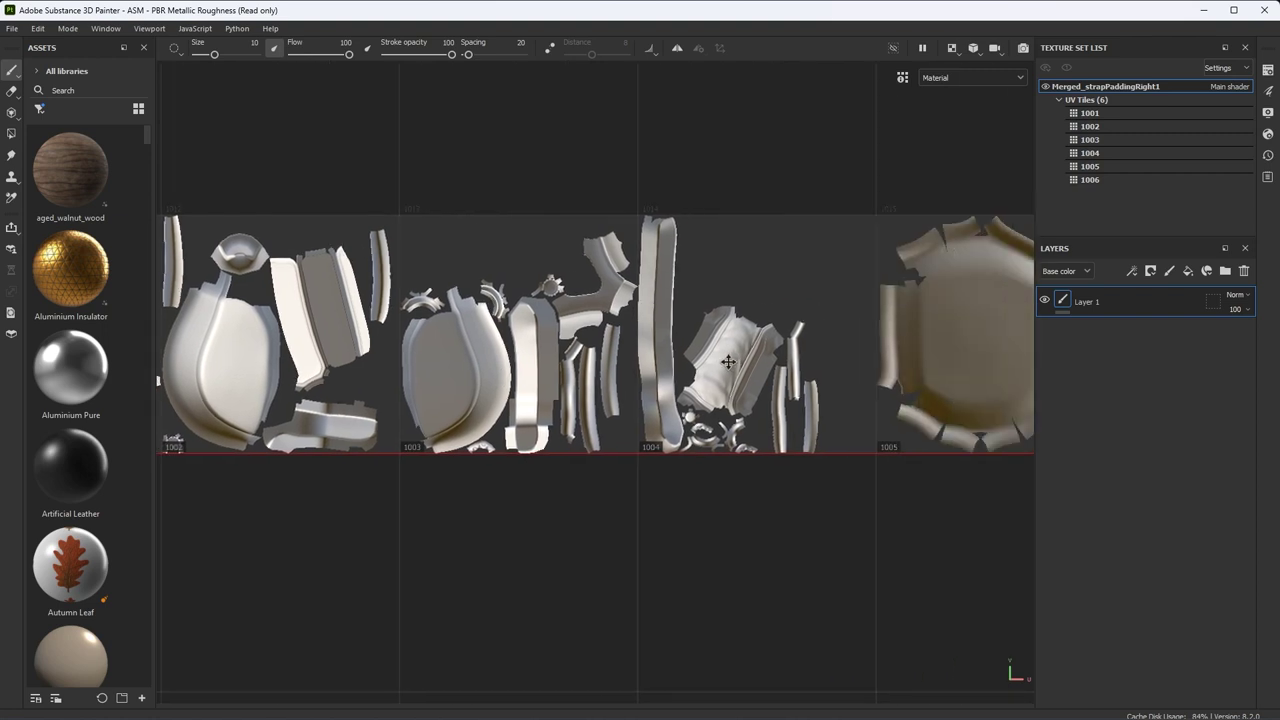
{"action": "middle_click_drag", "start_coordinate": [930, 350], "coordinate": [818, 350]}
{"action": "middle_click_drag", "start_coordinate": [1030, 345], "coordinate": [975, 350]}
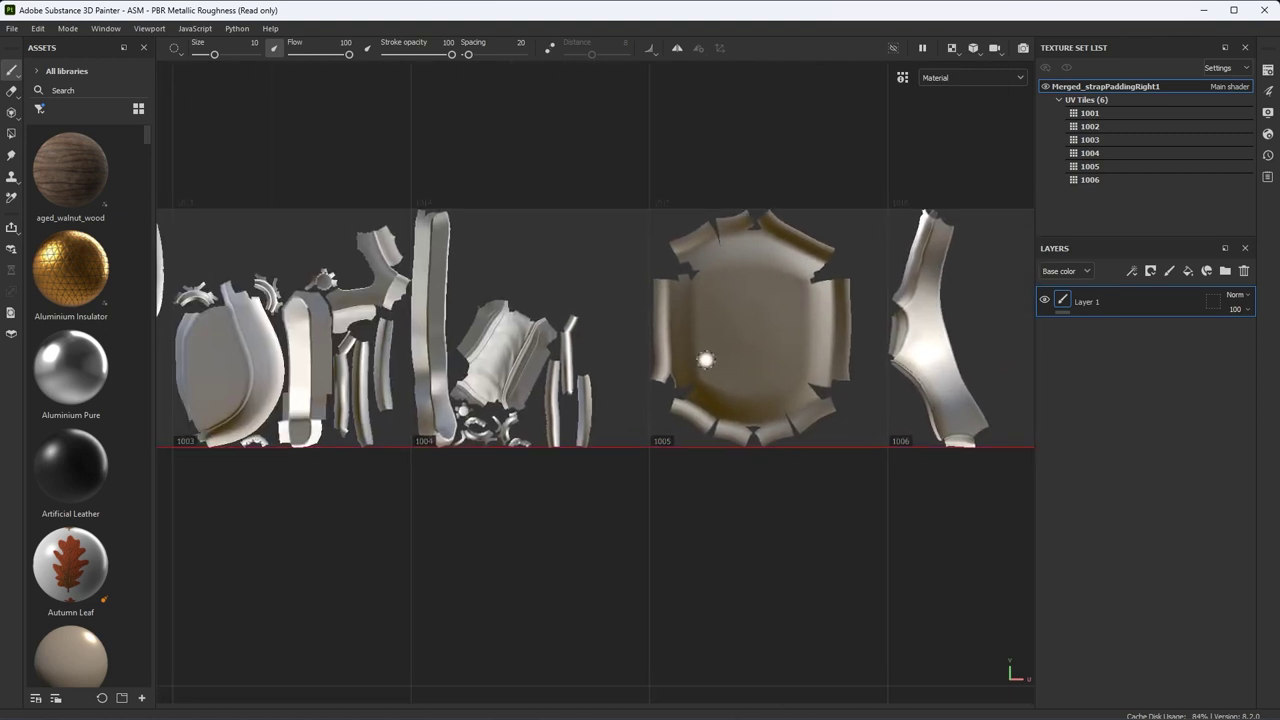
{"action": "scroll", "coordinate": [760, 330], "scroll_direction": "down", "scroll_amount": 2}
{"action": "key", "text": "F2"}
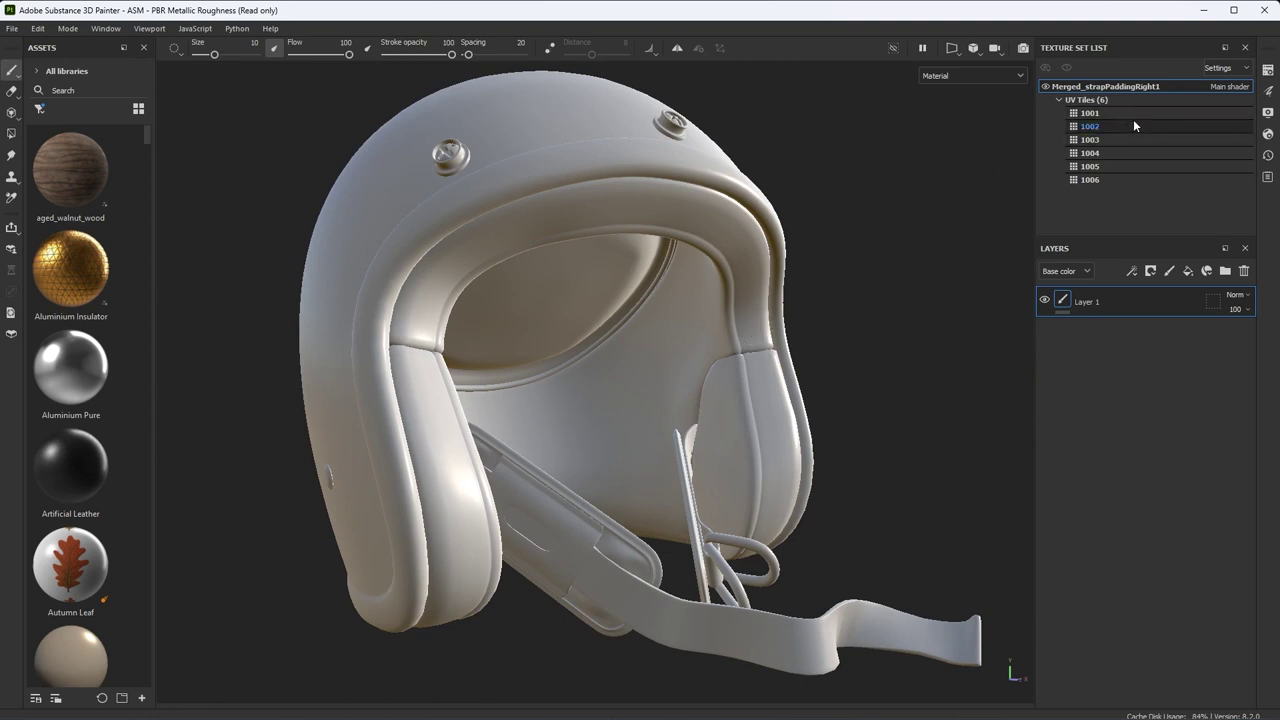
Show and scroll through the Texture Set Settings for Merged_strapPaddingRight1
{"action": "left_click", "coordinate": [1267, 70]}
{"action": "scroll", "coordinate": [1141, 244], "scroll_direction": "down", "scroll_amount": 1}
{"action": "scroll", "coordinate": [1160, 290], "scroll_direction": "down", "scroll_amount": 2}
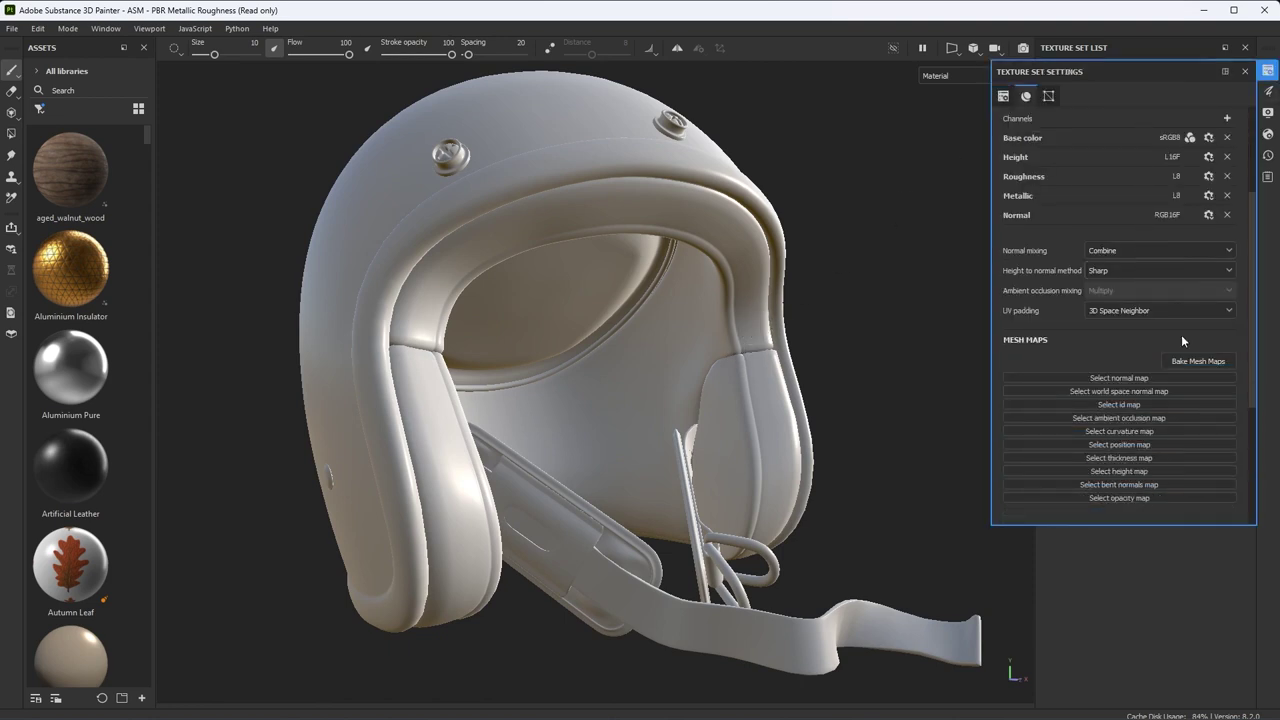
Set baking to 2048 output without Normal, adding Bent normals and ID from vertex colour
{"action": "left_click", "coordinate": [1188, 360]}
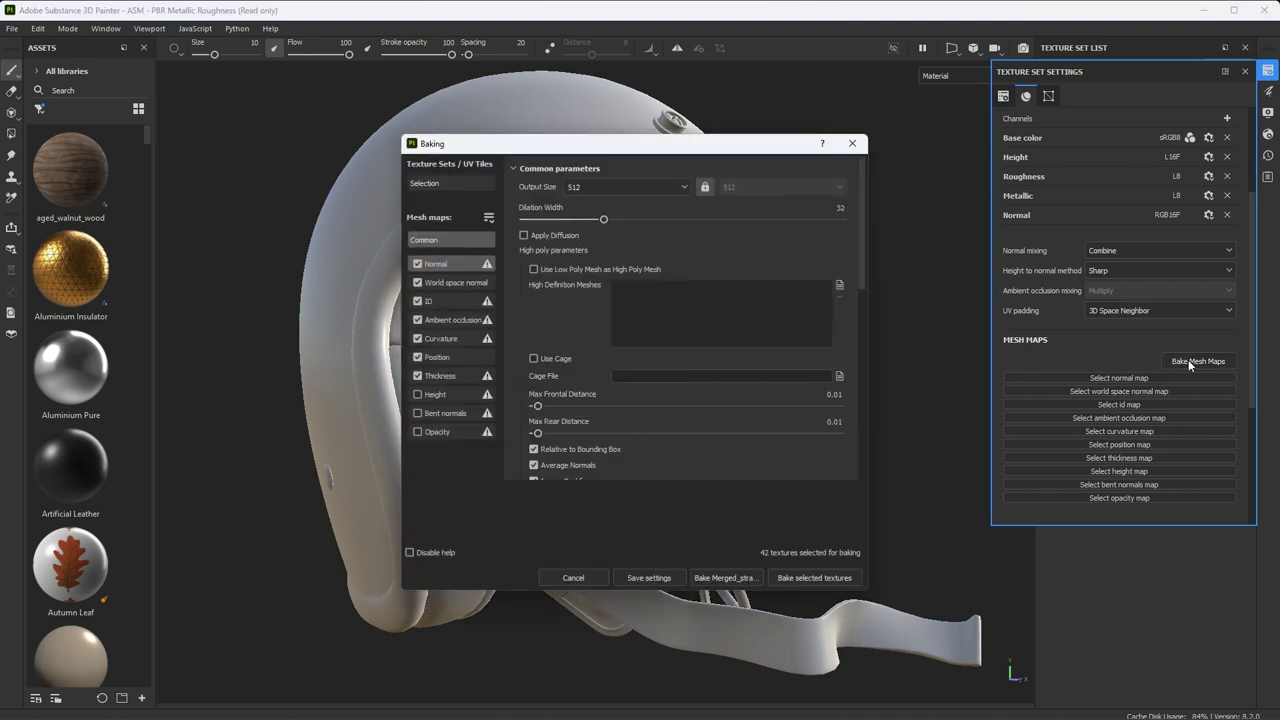
{"action": "left_click", "coordinate": [625, 184]}
{"action": "left_click", "coordinate": [645, 284]}
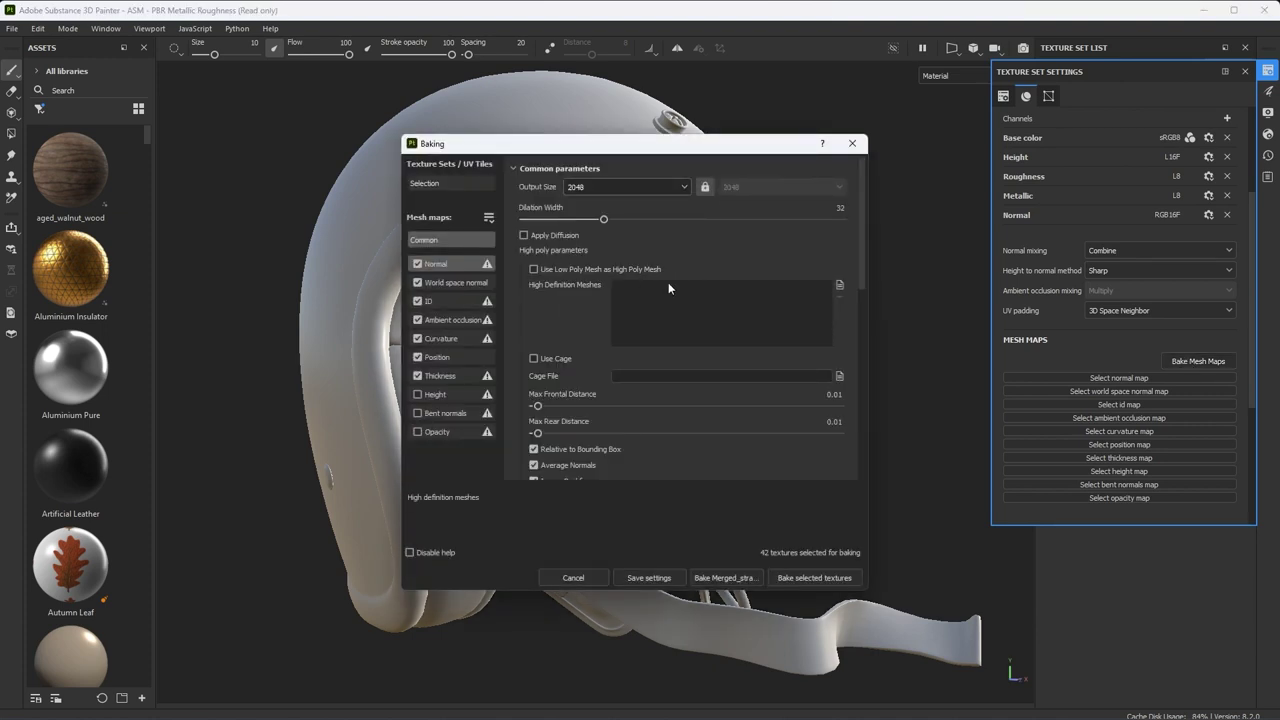
{"action": "left_click", "coordinate": [417, 263]}
{"action": "left_click", "coordinate": [417, 413]}
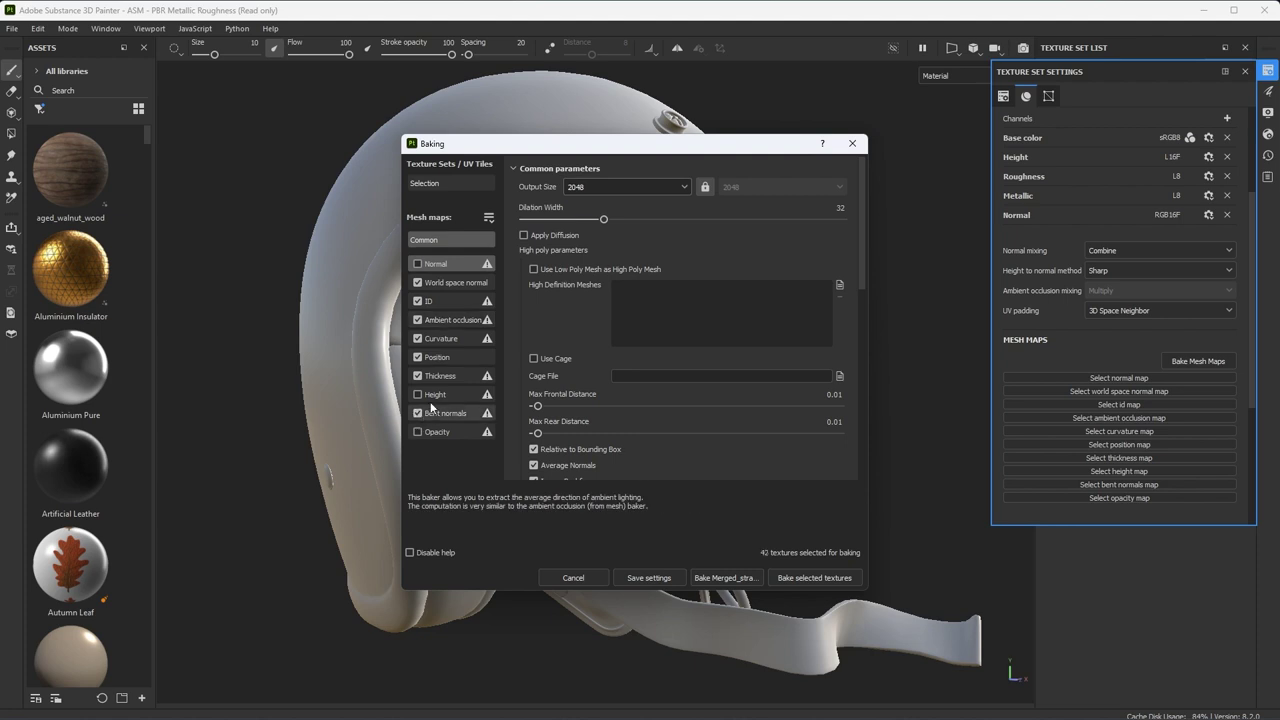
{"action": "left_click", "coordinate": [440, 301]}
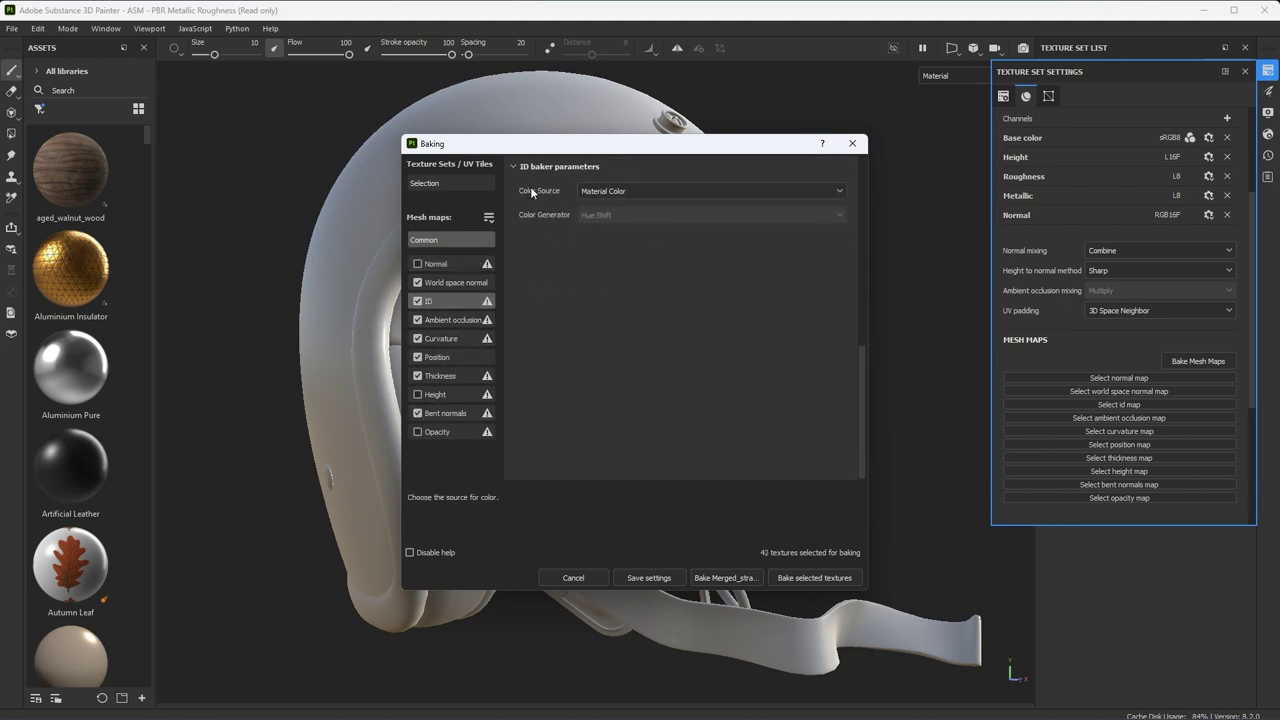
{"action": "left_click", "coordinate": [672, 190]}
{"action": "left_click", "coordinate": [634, 207]}
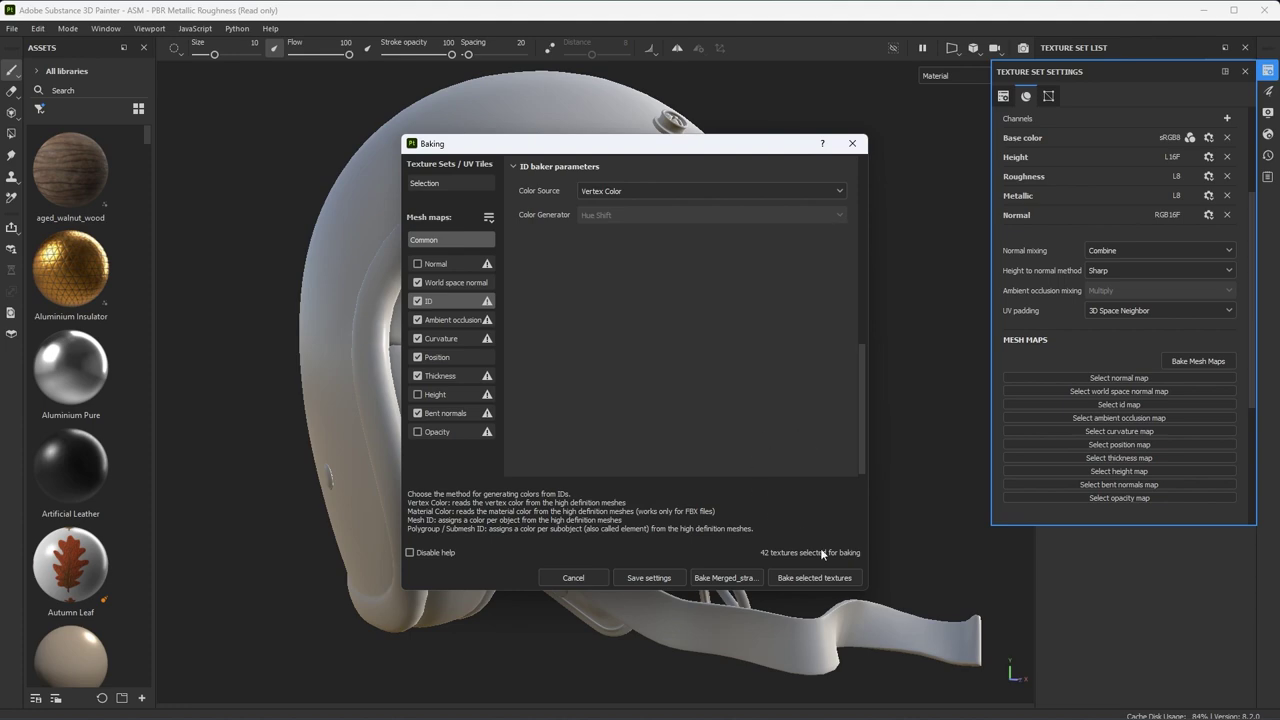
Run the bake, close the finished report, and show the shader settings
{"action": "left_click", "coordinate": [822, 578]}
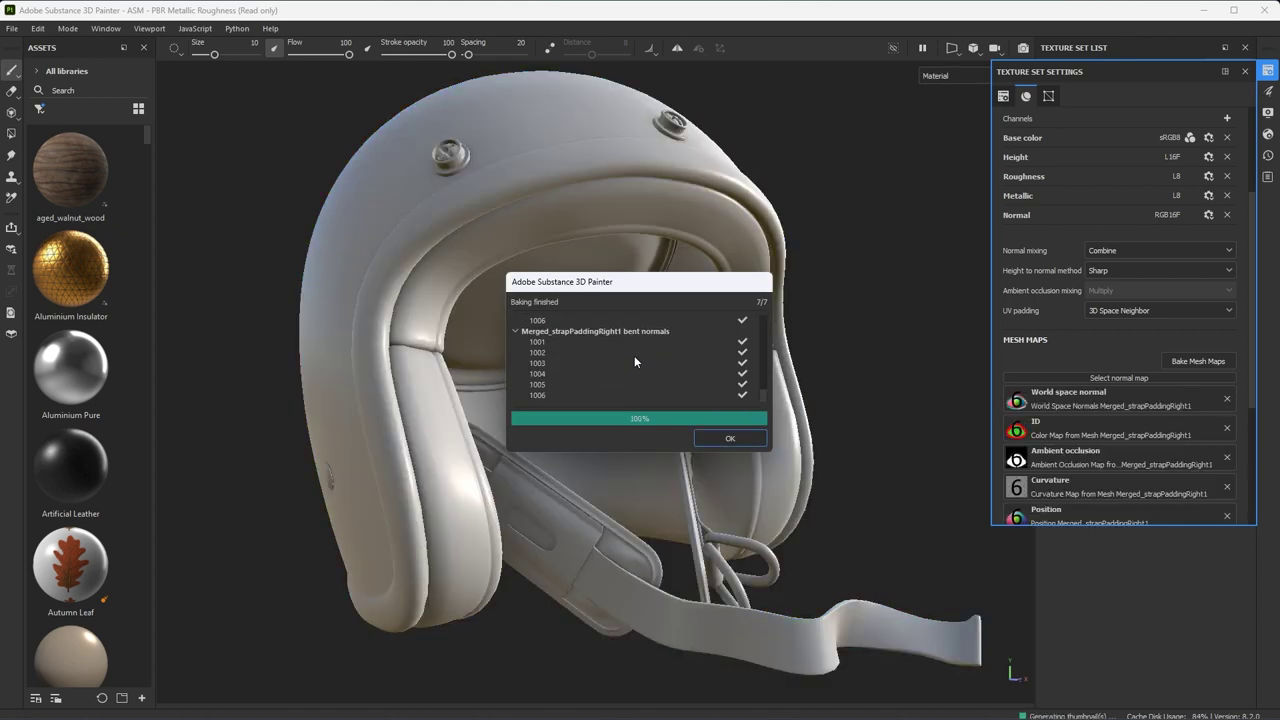
{"action": "left_click", "coordinate": [730, 438]}
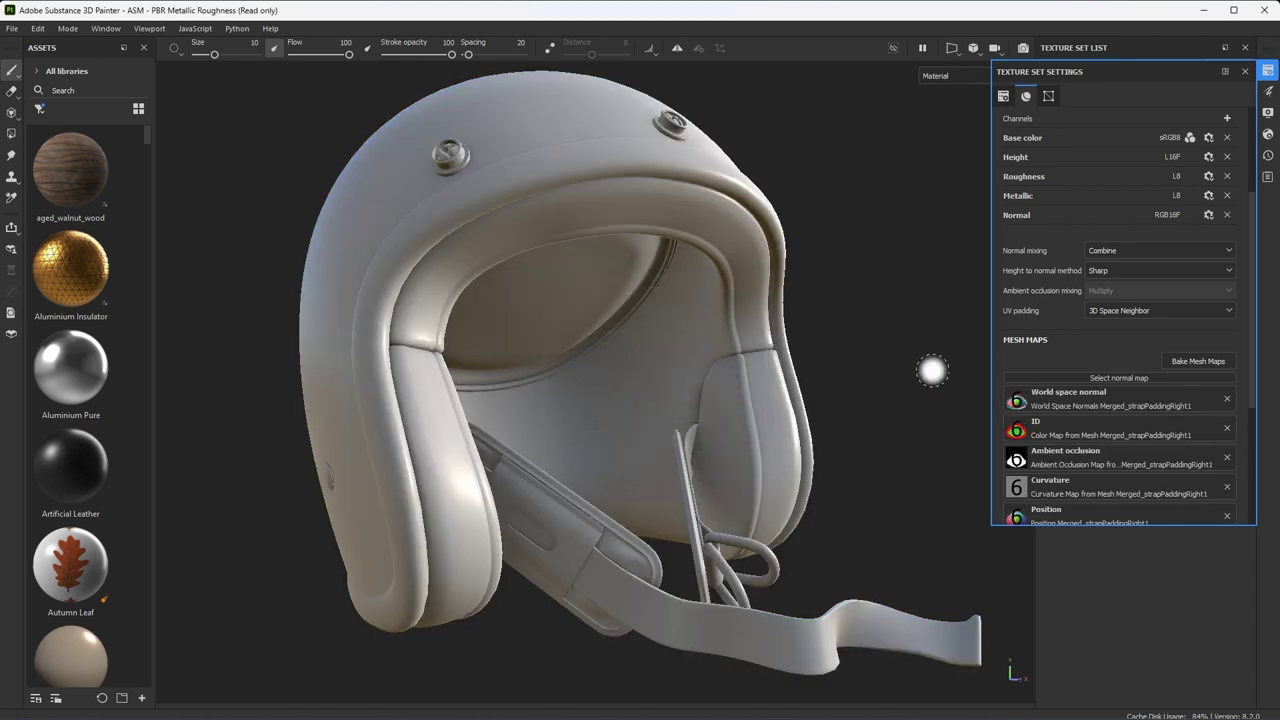
{"action": "left_click", "coordinate": [1267, 134]}
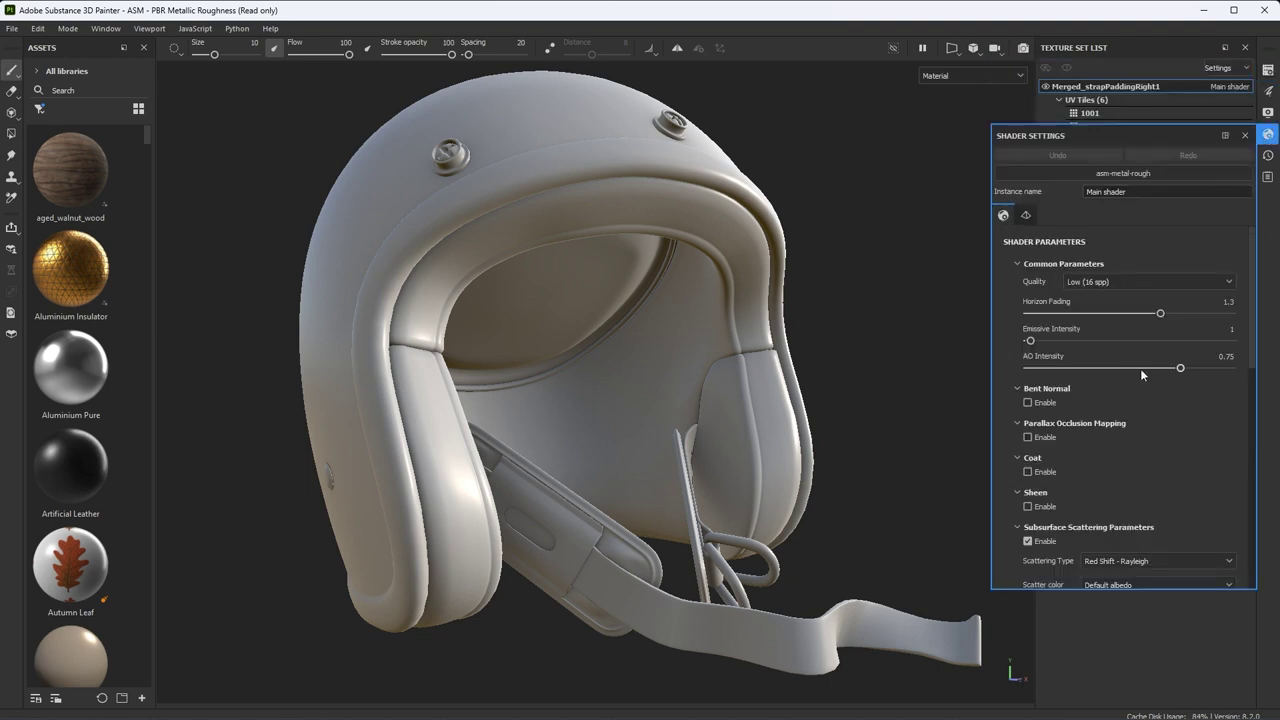
Enable bent normals in the shader and drop Aluminium Insulator onto the merged helmet
{"action": "left_click", "coordinate": [1028, 402]}
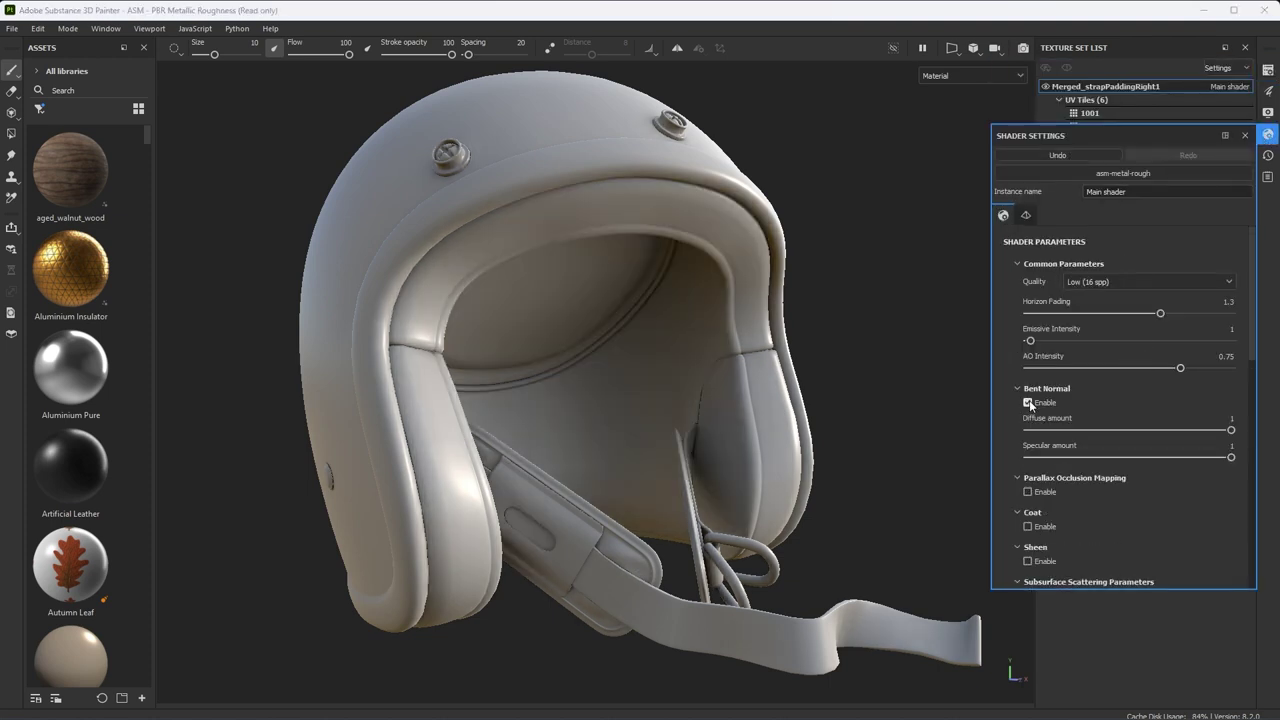
{"action": "left_click", "coordinate": [1246, 136]}
{"action": "mouse_move", "coordinate": [666, 386]}
{"action": "left_mouse_down", "text": "alt"}
{"action": "mouse_move", "coordinate": [663, 374]}
{"action": "mouse_move", "coordinate": [663, 397]}
{"action": "left_mouse_up", "text": "alt"}
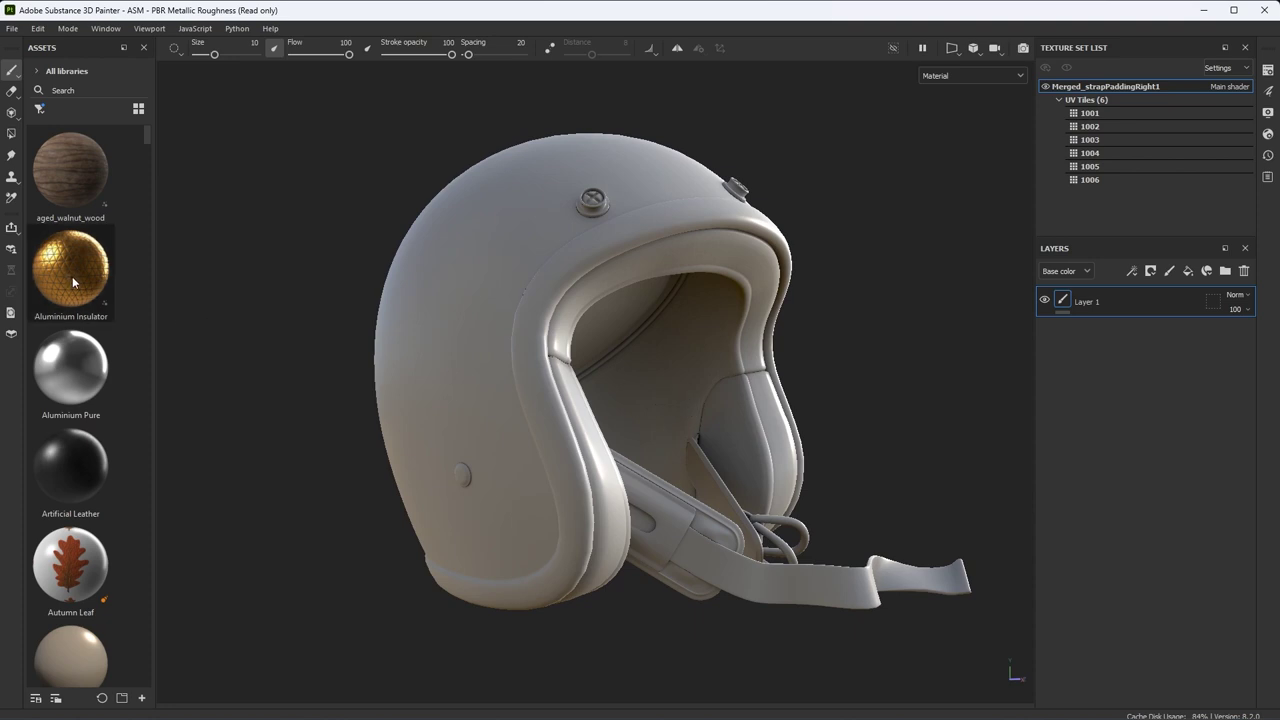
{"action": "left_click_drag", "start_coordinate": [334, 328], "coordinate": [310, 320], "text": "alt"}
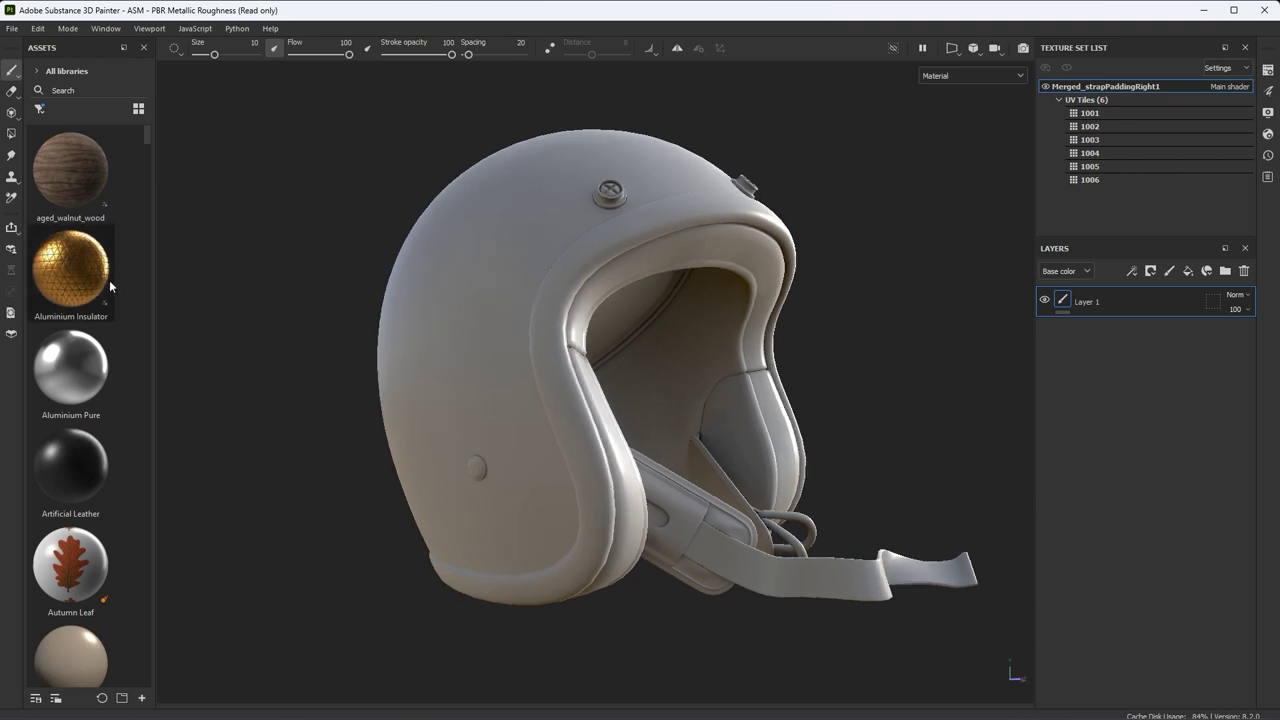
{"action": "mouse_move", "coordinate": [110, 282]}
{"action": "left_mouse_down"}
{"action": "mouse_move", "coordinate": [432, 236]}
{"action": "mouse_move", "coordinate": [573, 254]}
{"action": "mouse_move", "coordinate": [610, 270]}
{"action": "mouse_move", "coordinate": [595, 368]}
{"action": "mouse_move", "coordinate": [675, 360]}
{"action": "mouse_move", "coordinate": [704, 328]}
{"action": "mouse_move", "coordinate": [731, 252]}
{"action": "mouse_move", "coordinate": [671, 176]}
{"action": "mouse_move", "coordinate": [680, 212]}
{"action": "mouse_move", "coordinate": [484, 292]}
{"action": "mouse_move", "coordinate": [557, 387]}
{"action": "mouse_move", "coordinate": [356, 310]}
{"action": "mouse_move", "coordinate": [223, 324]}
{"action": "mouse_move", "coordinate": [299, 289]}
{"action": "mouse_move", "coordinate": [437, 308]}
{"action": "left_mouse_up"}
Set the Aluminium Insulator fill to Tri-planar projection with Physical size scale
{"action": "scroll", "coordinate": [650, 383], "scroll_direction": "up", "scroll_amount": 1}
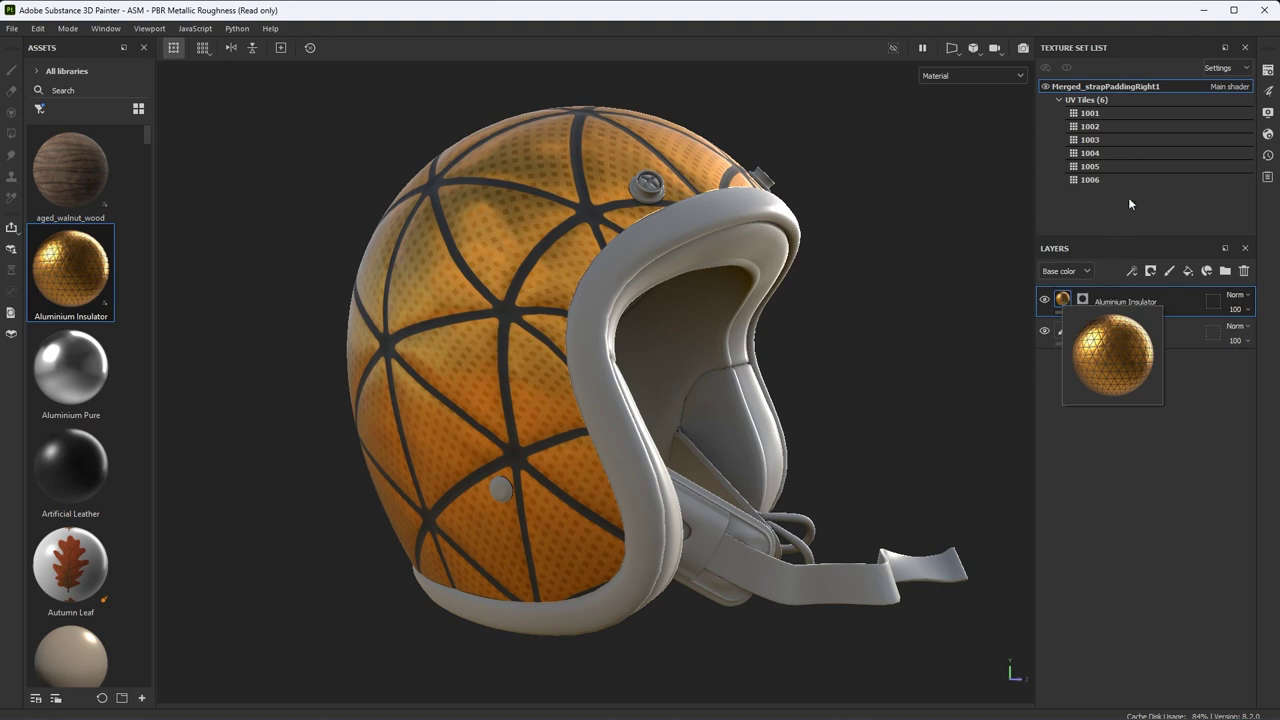
{"action": "left_click", "coordinate": [1268, 90]}
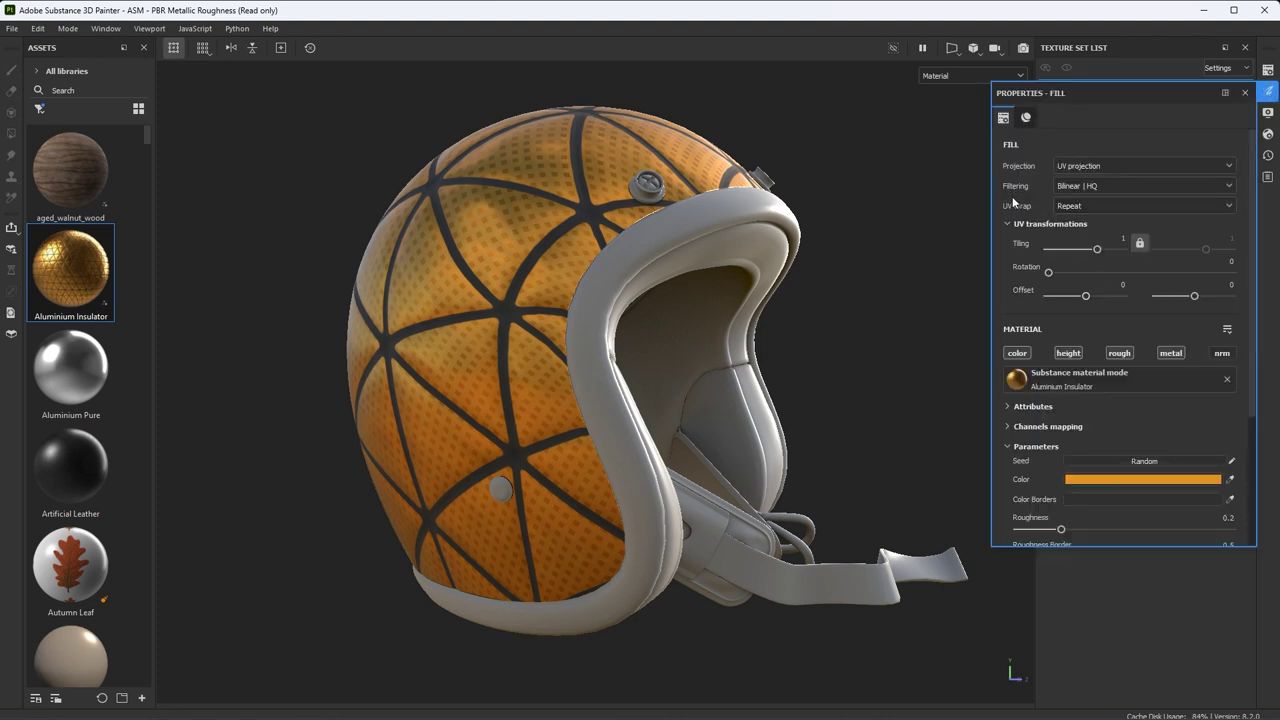
{"action": "left_click", "coordinate": [1077, 167]}
{"action": "left_click", "coordinate": [1080, 210]}
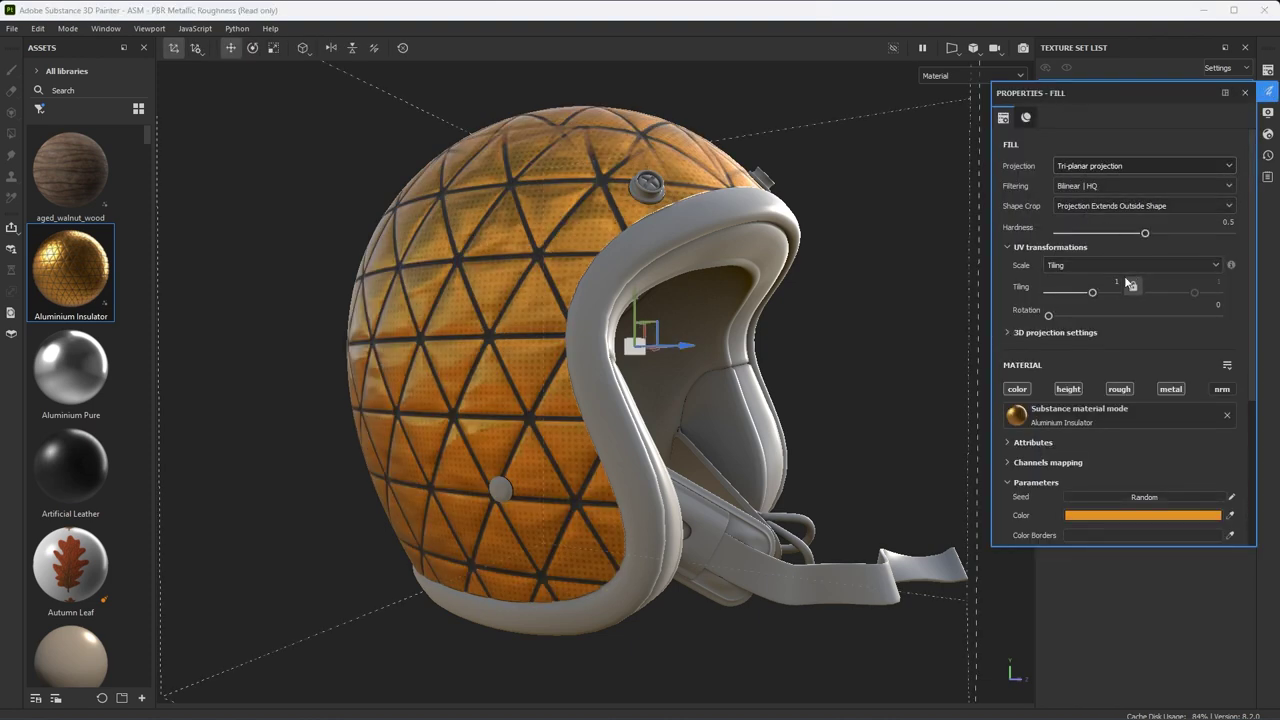
{"action": "left_click", "coordinate": [1076, 267]}
{"action": "left_click", "coordinate": [1062, 297]}
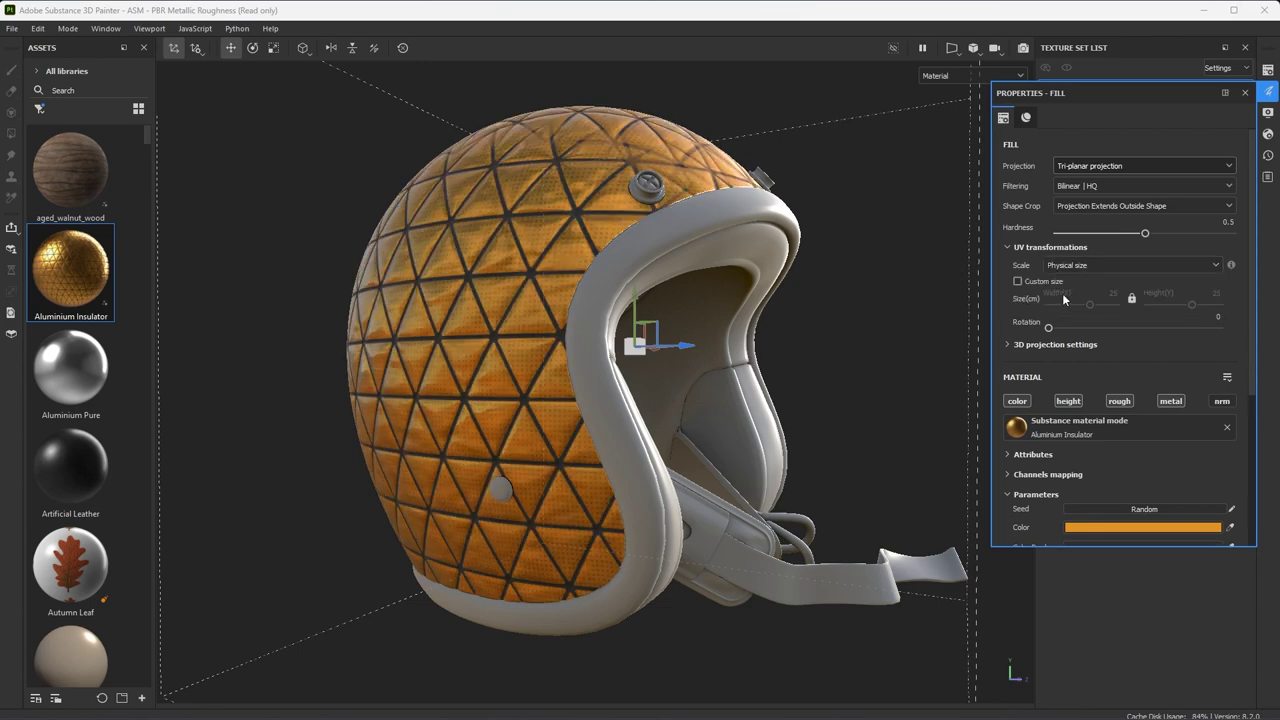
{"action": "left_click", "coordinate": [1245, 92]}
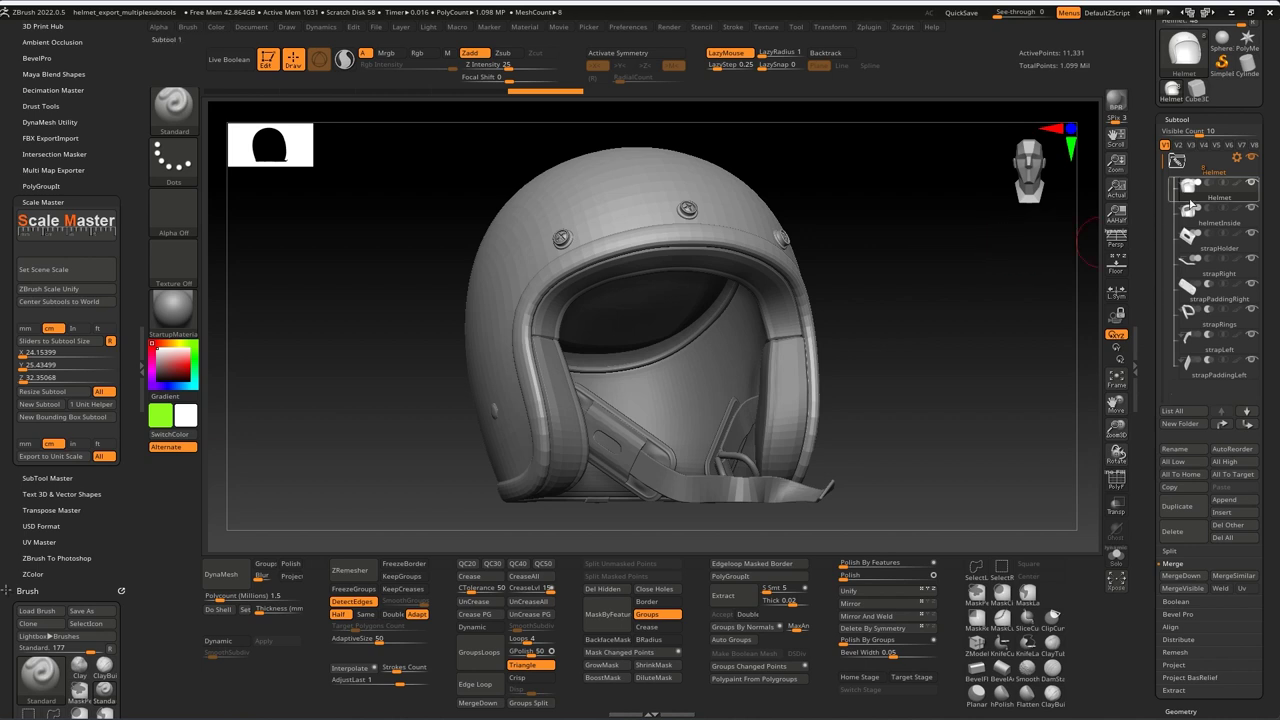
{"action": "mouse_move", "coordinate": [1188, 313]}
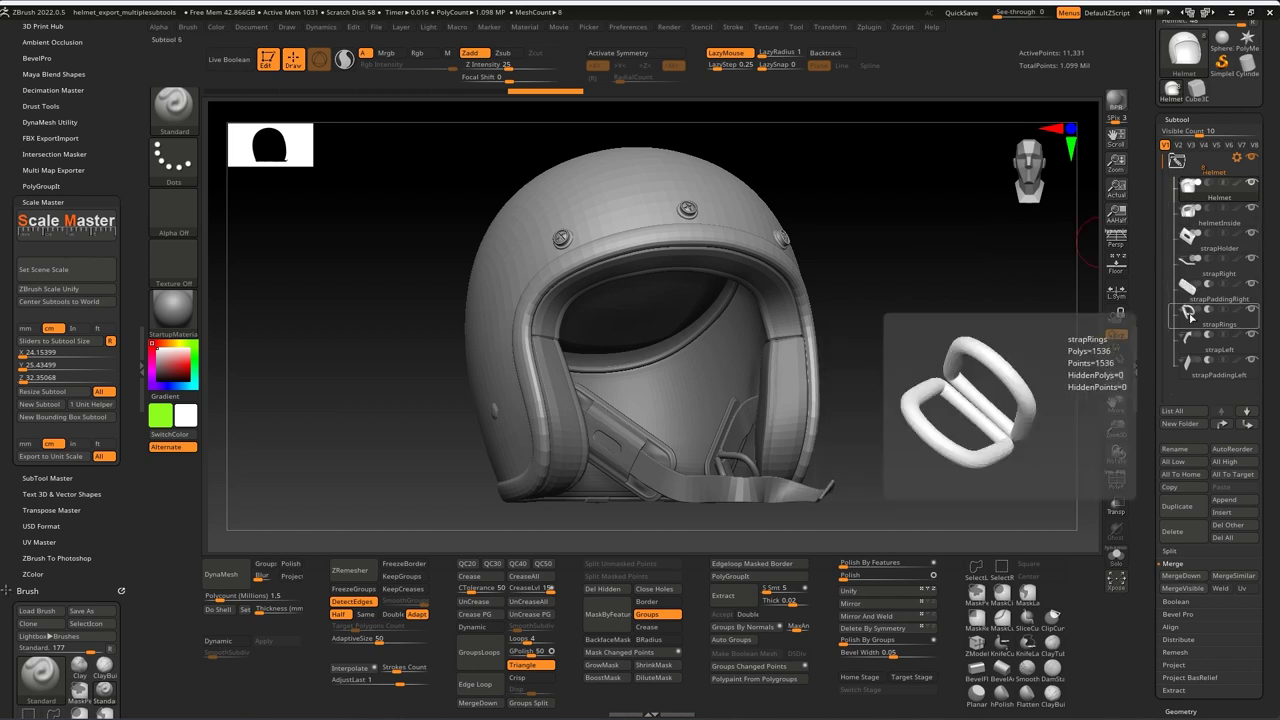
{"action": "mouse_move", "coordinate": [1189, 186]}
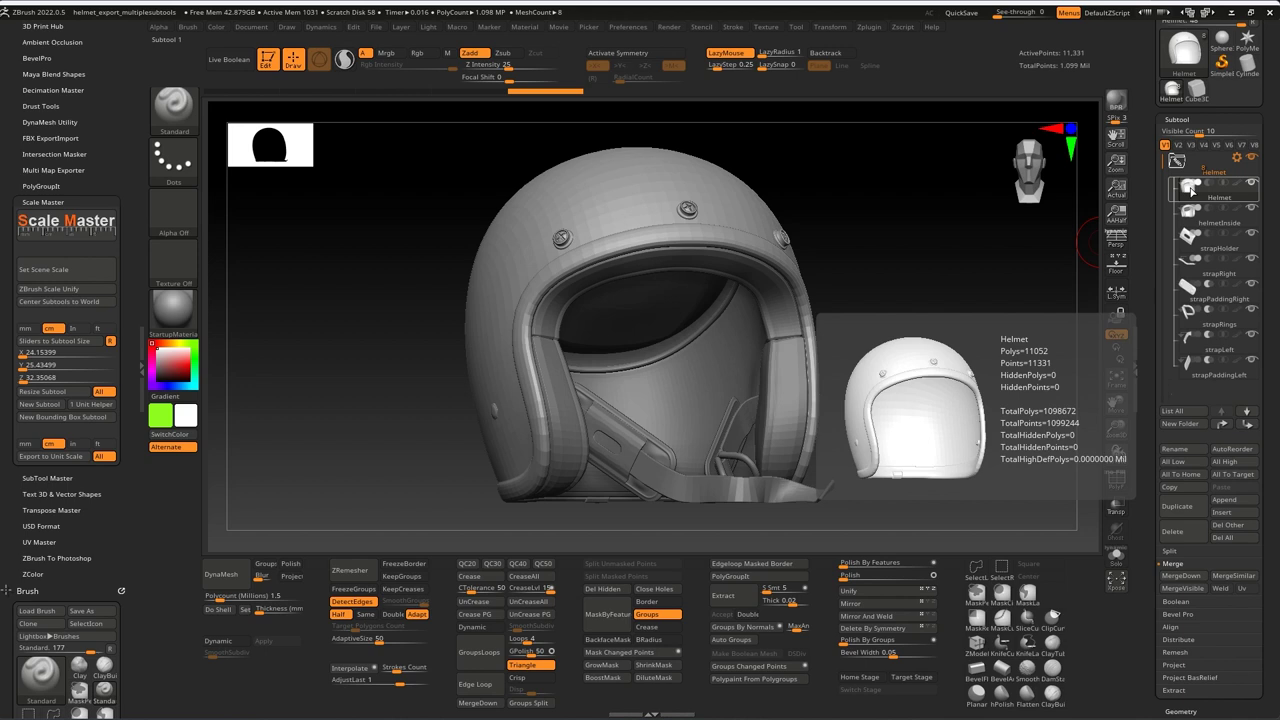
{"action": "mouse_move", "coordinate": [1193, 345]}
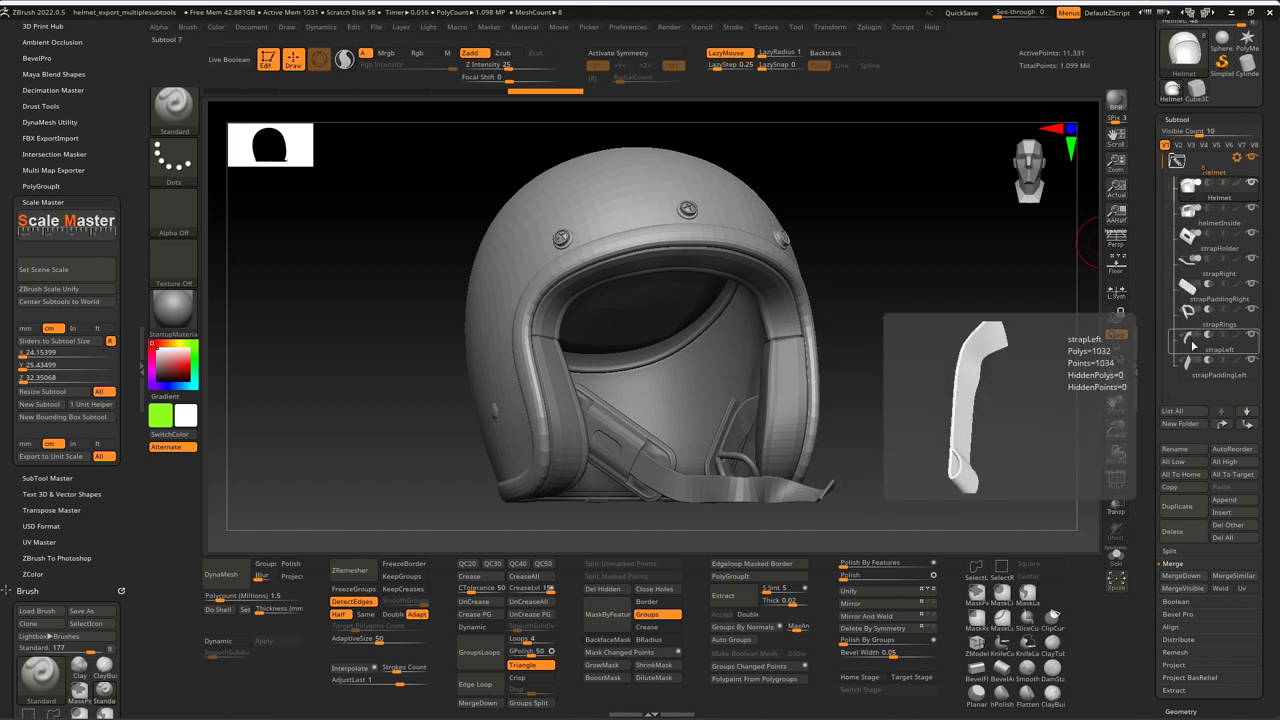
{"action": "mouse_move", "coordinate": [1191, 372]}
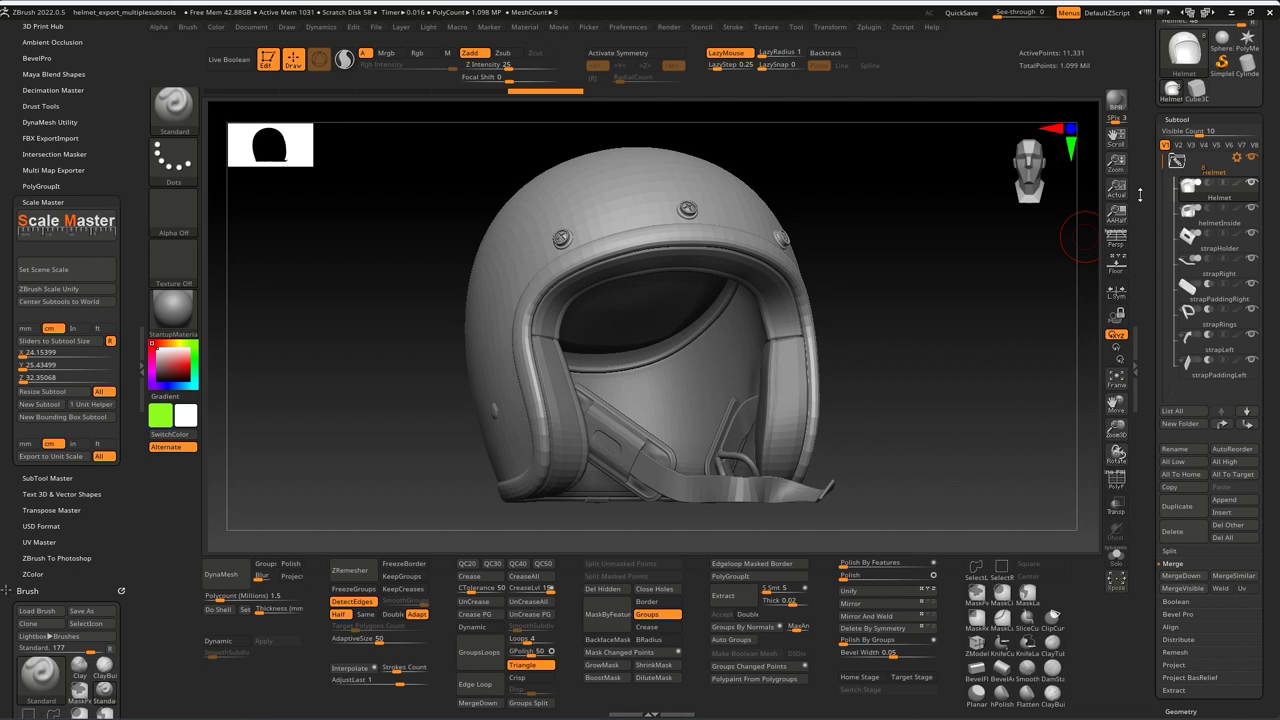
{"action": "mouse_move", "coordinate": [1190, 250]}
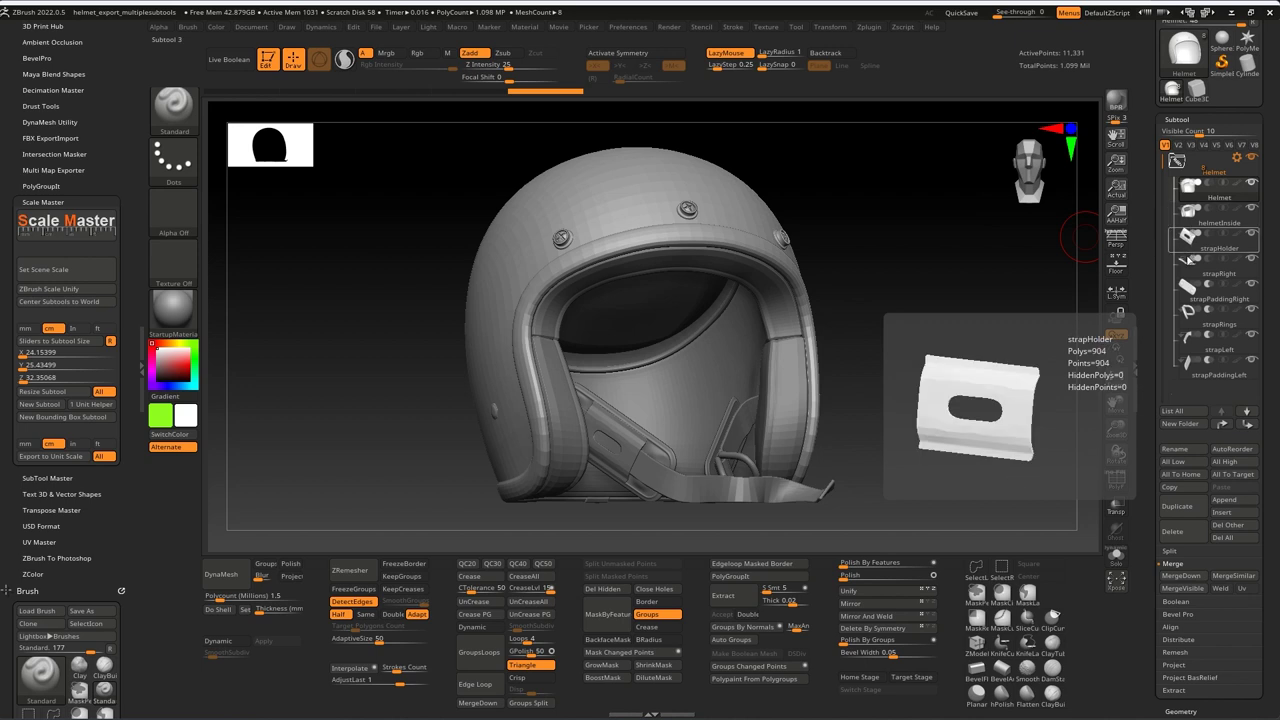
{"action": "mouse_move", "coordinate": [1189, 367]}
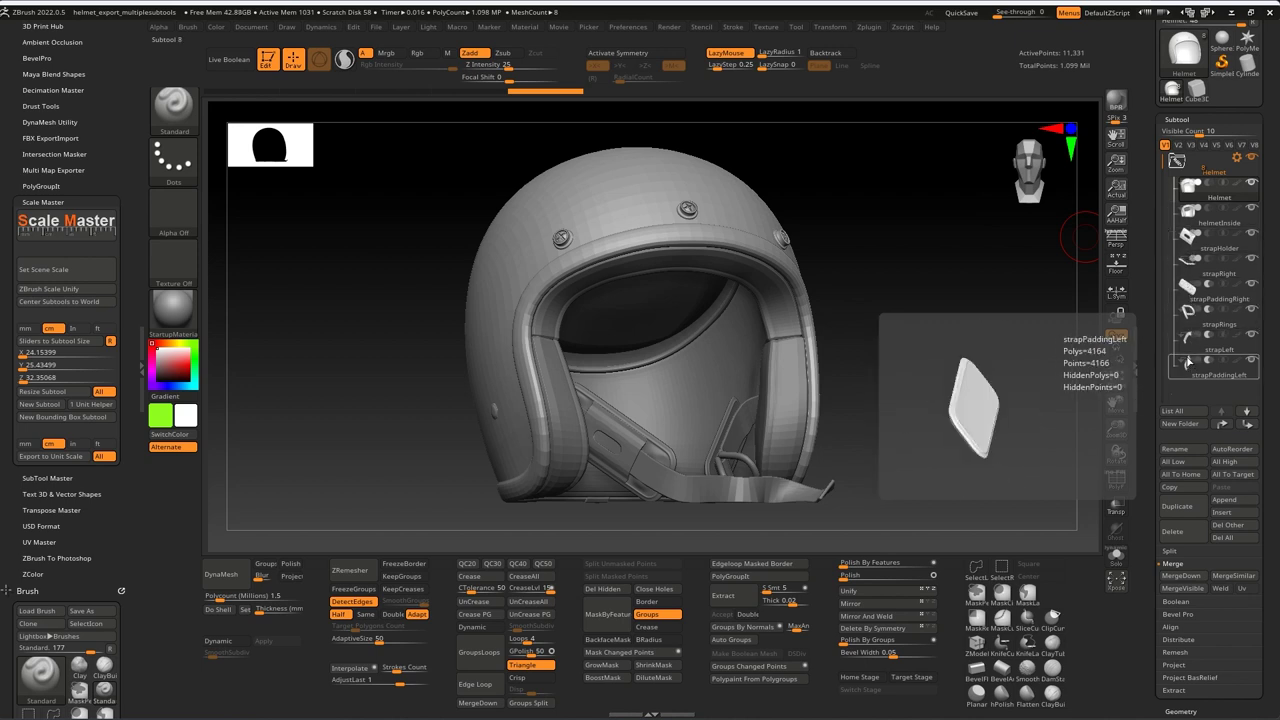
{"action": "mouse_move", "coordinate": [1185, 285]}
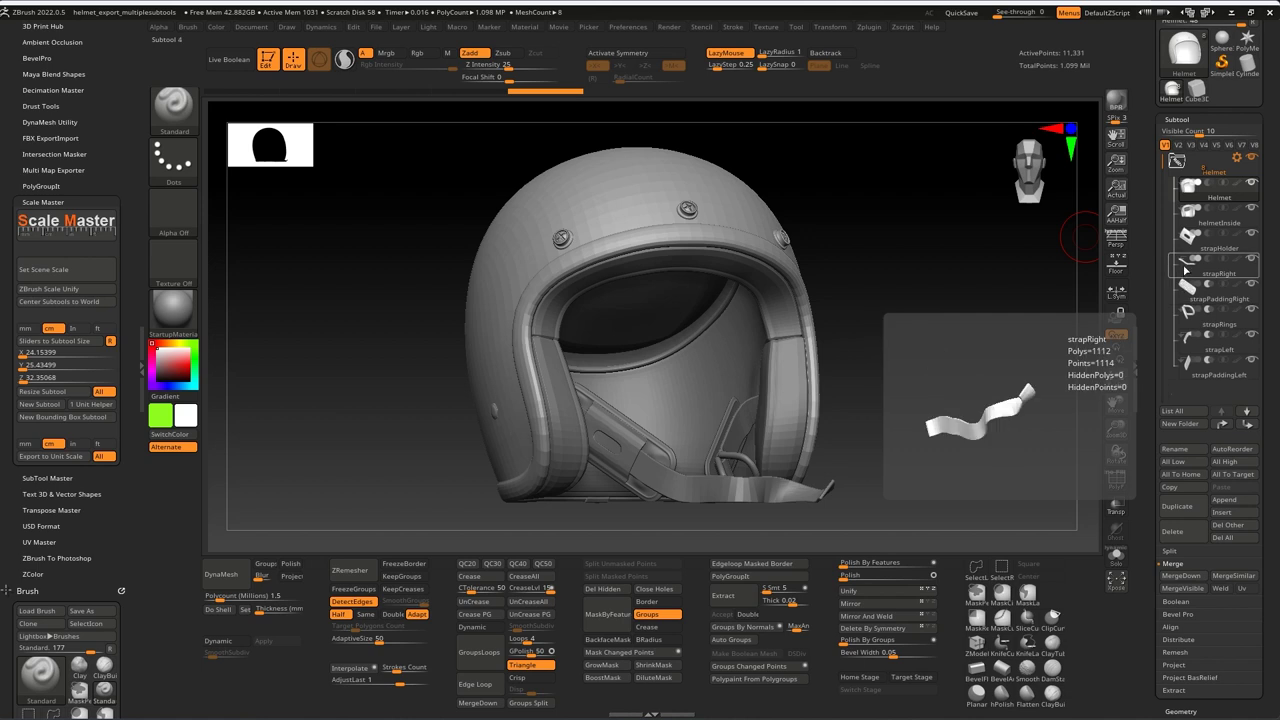
{"action": "mouse_move", "coordinate": [1188, 197]}
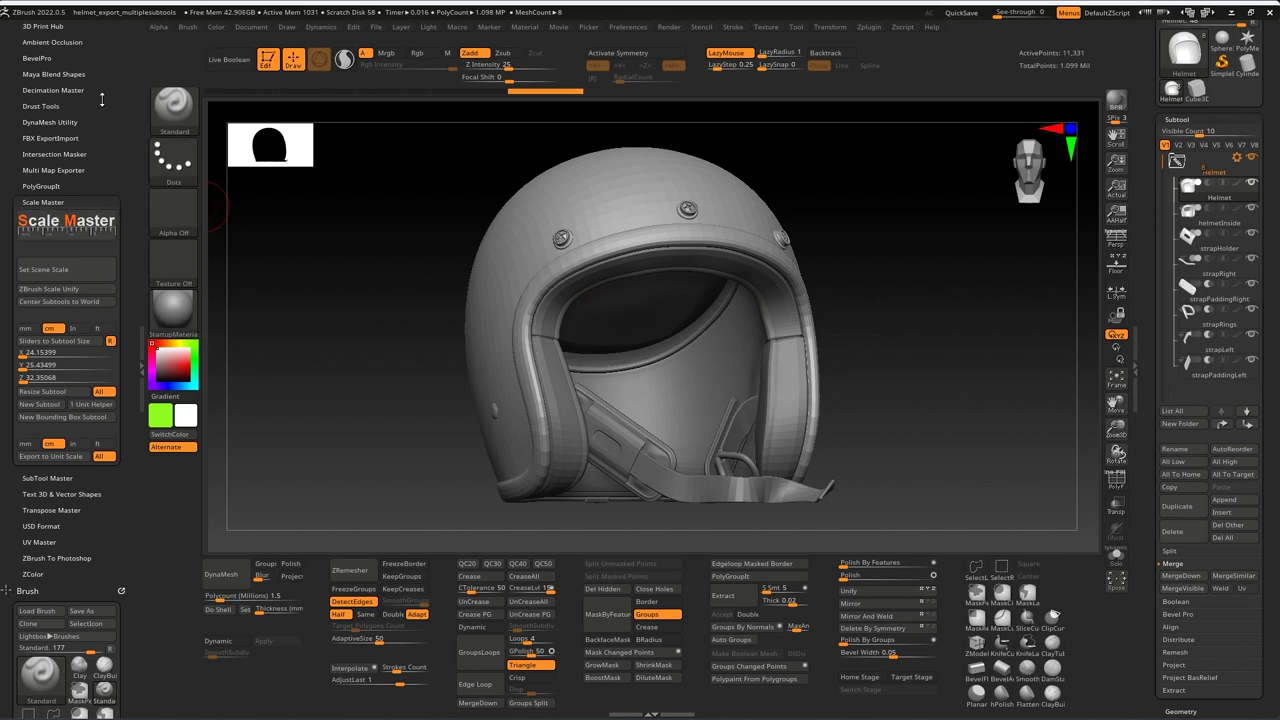
In 3D Print Hub, update size ratios and pick the 241.55 × 254.36 × 247.00 mm size
{"action": "scroll", "coordinate": [106, 180], "scroll_direction": "up", "scroll_amount": 3}
{"action": "left_click", "coordinate": [43, 111]}
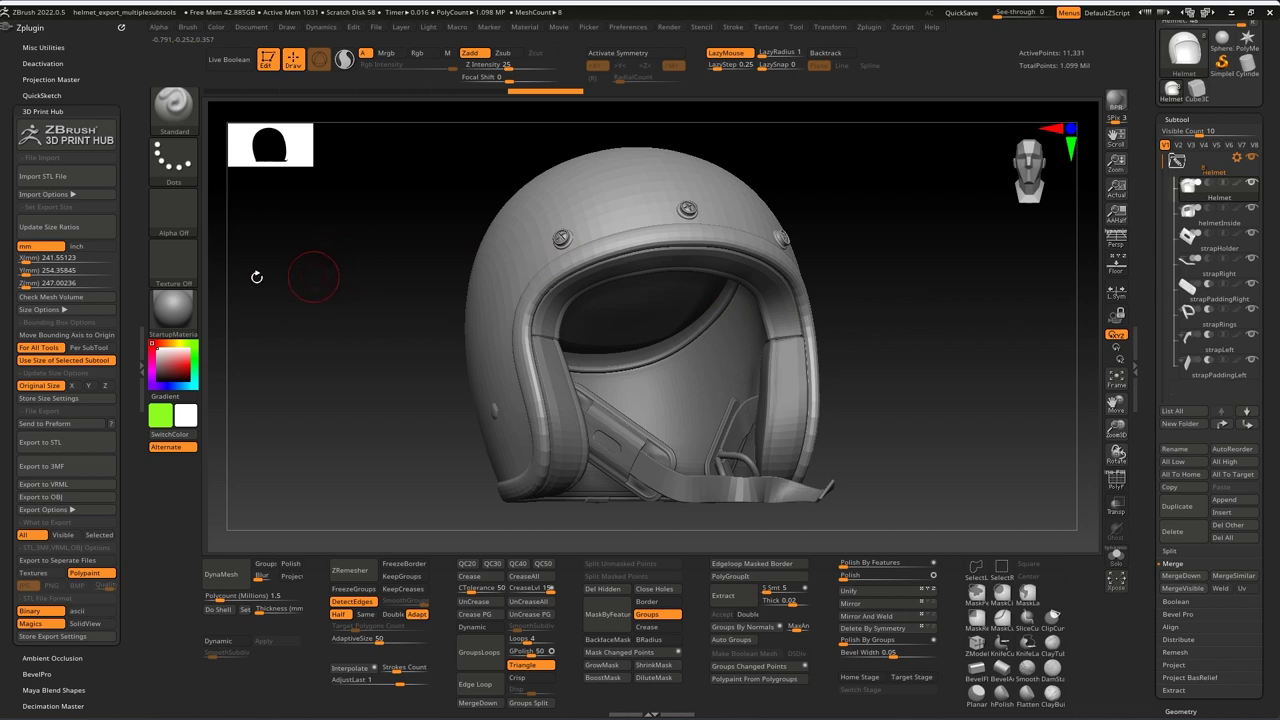
{"action": "left_click", "coordinate": [76, 228]}
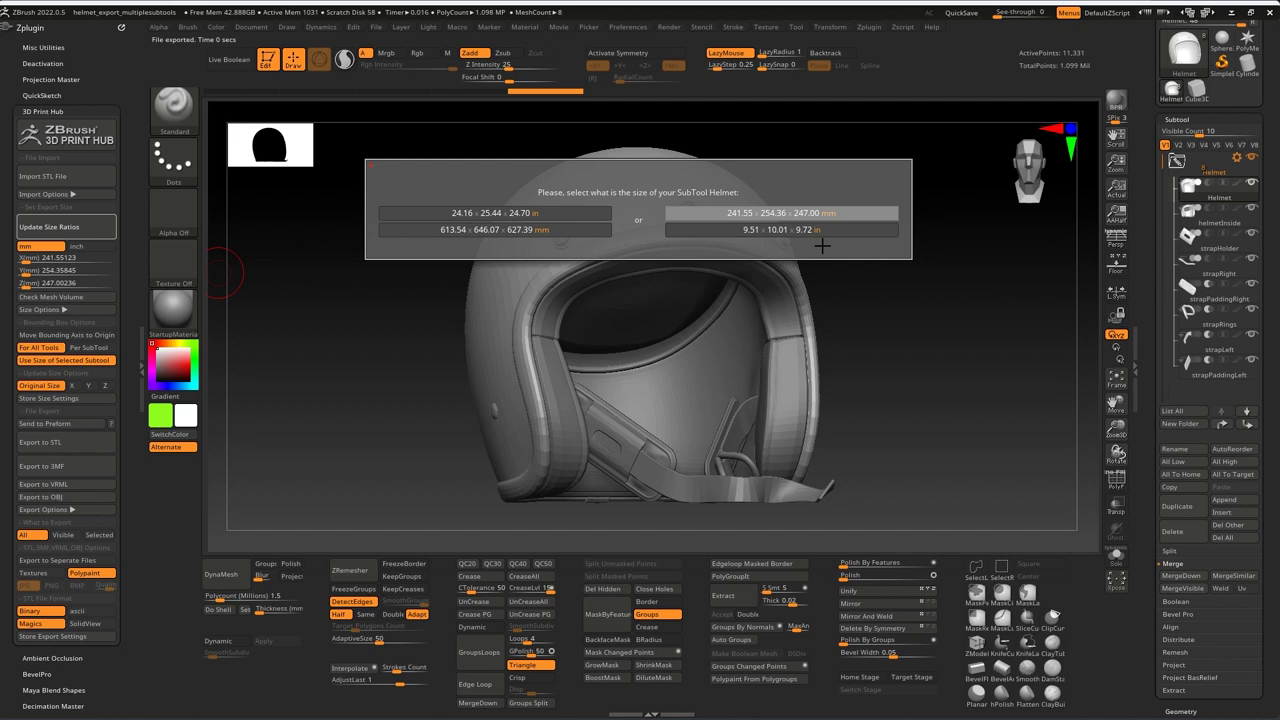
{"action": "left_click", "coordinate": [747, 213]}
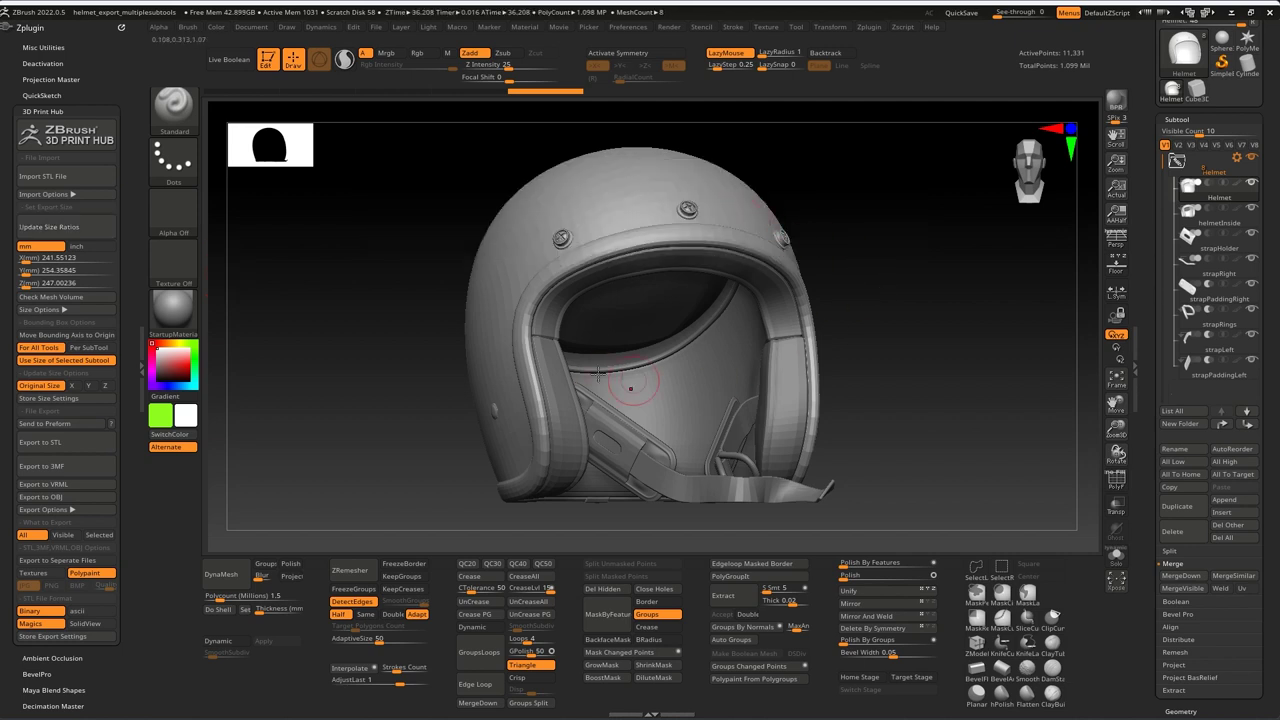
{"action": "left_click", "coordinate": [27, 286]}
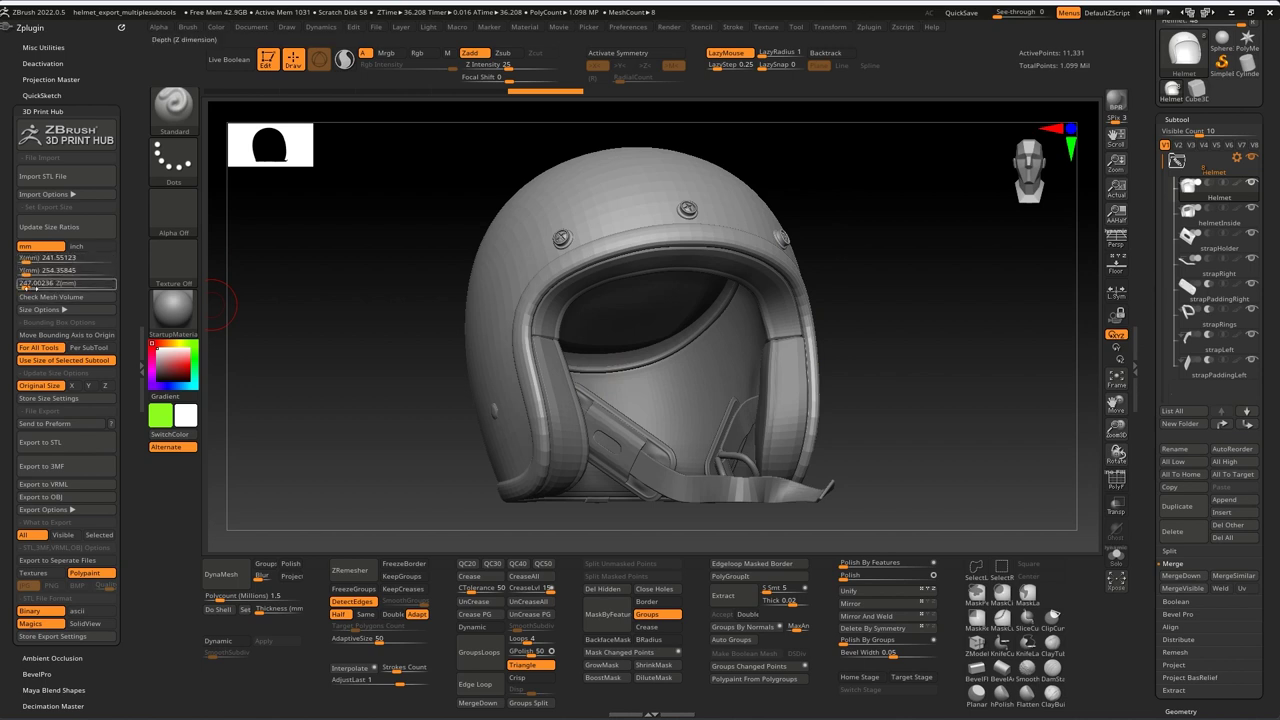
{"action": "left_click", "coordinate": [85, 260]}
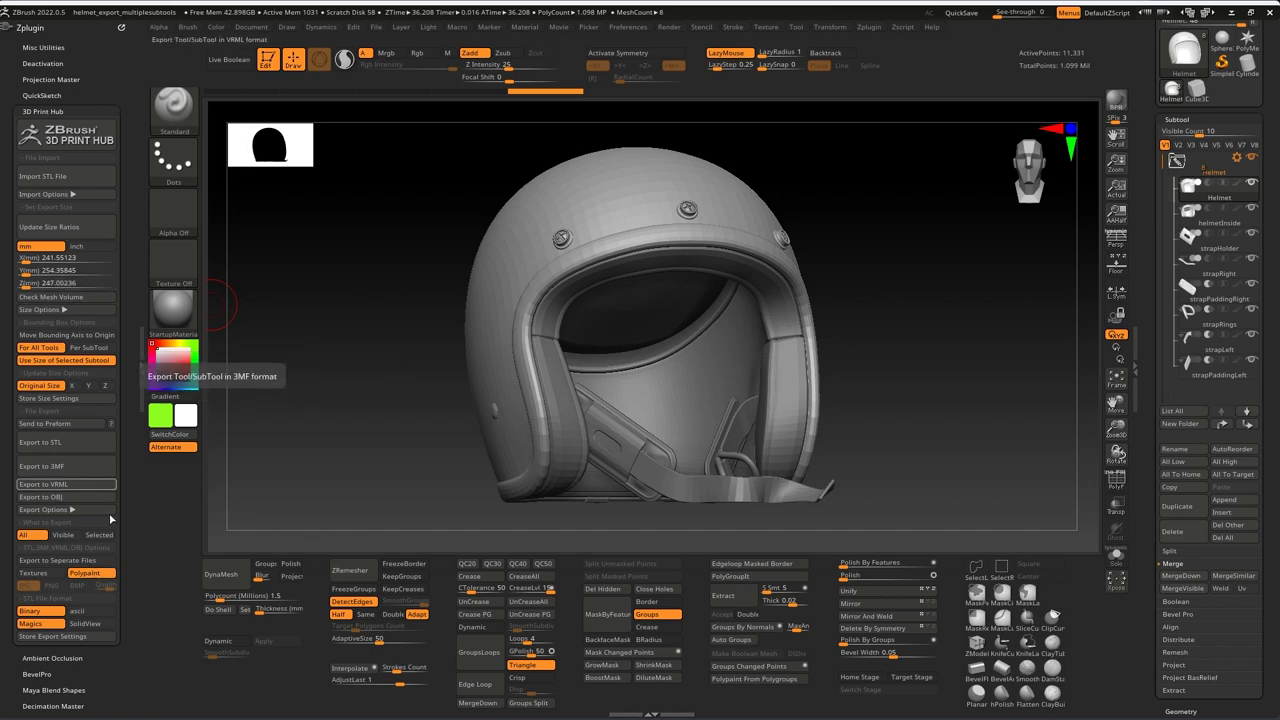
Export the helmet to the Desktop as Helmet.obj, overwriting the existing file
{"action": "left_click", "coordinate": [66, 496]}
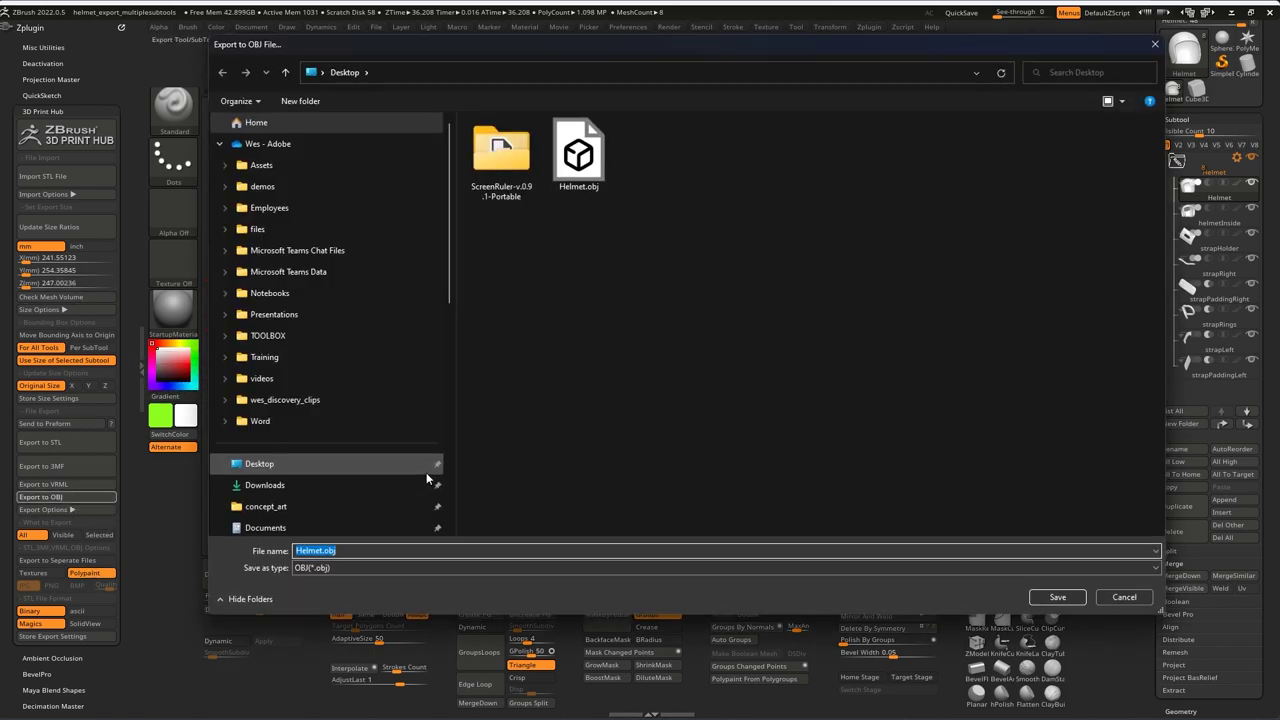
{"action": "left_click", "coordinate": [578, 155]}
{"action": "left_click", "coordinate": [1056, 597]}
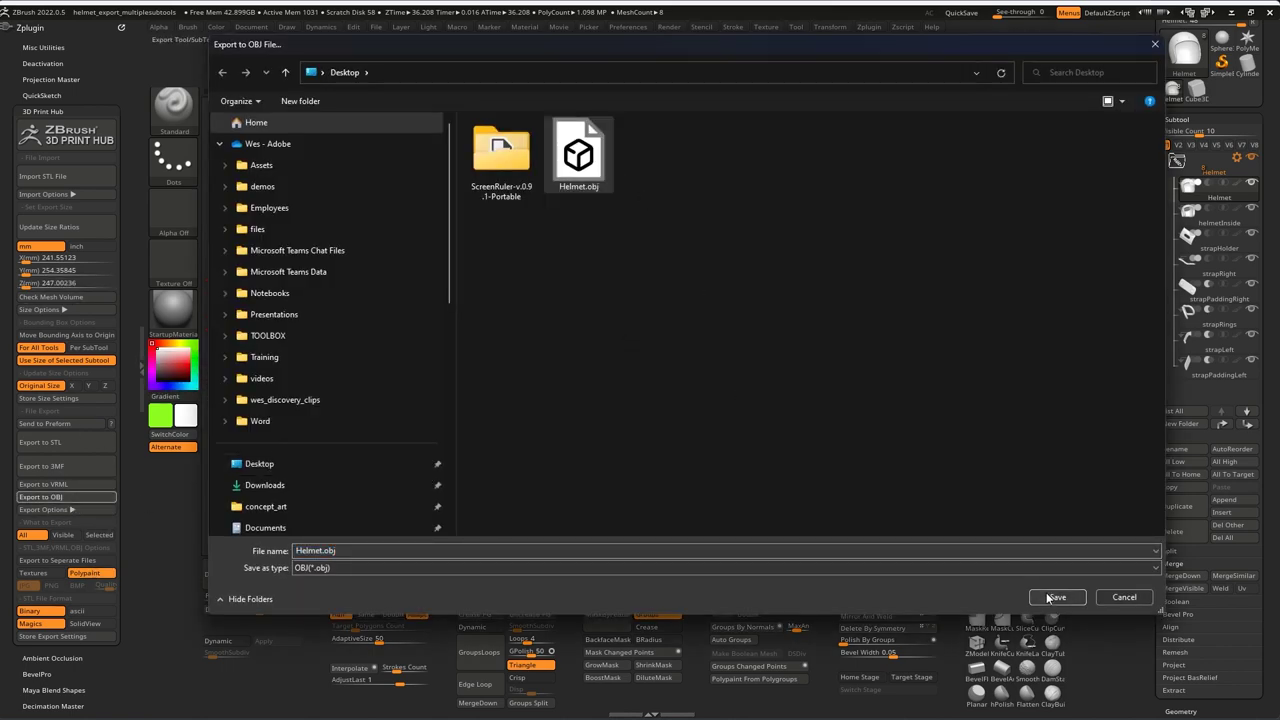
{"action": "left_click", "coordinate": [886, 367]}
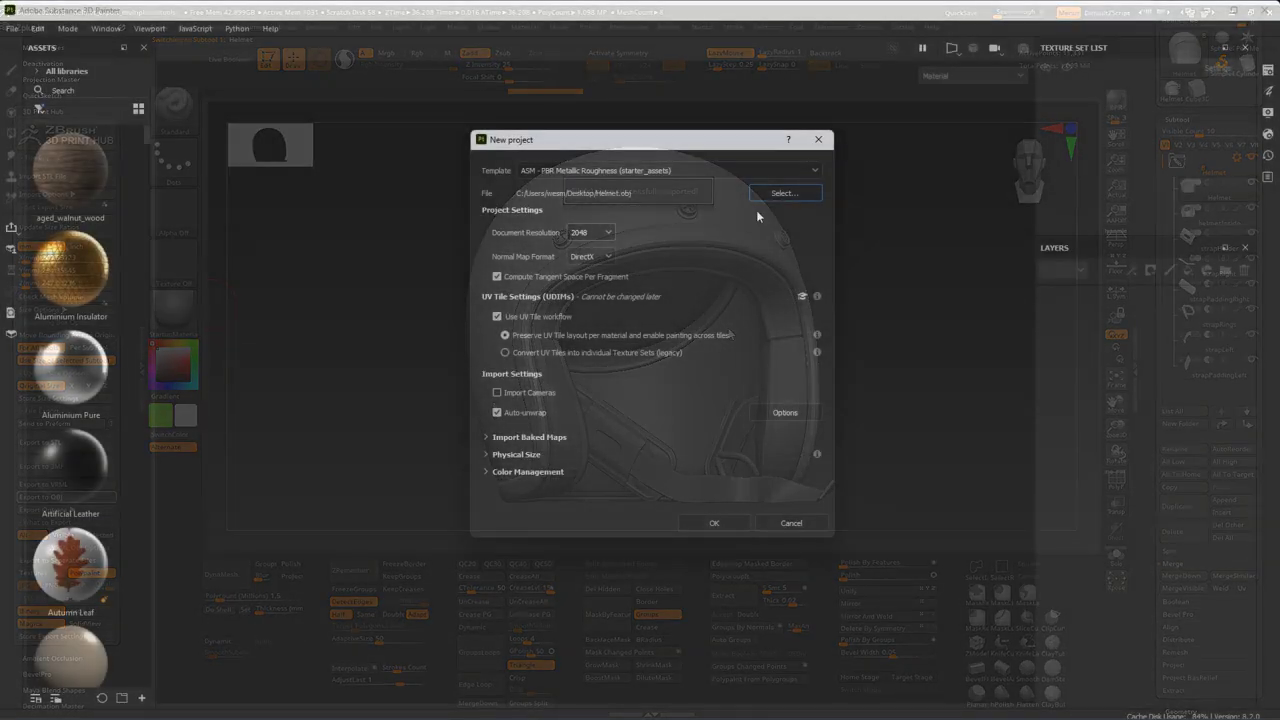
Choose Helmet.obj as the new project's mesh and bring up the Auto-unwrap options
{"action": "left_click", "coordinate": [773, 192]}
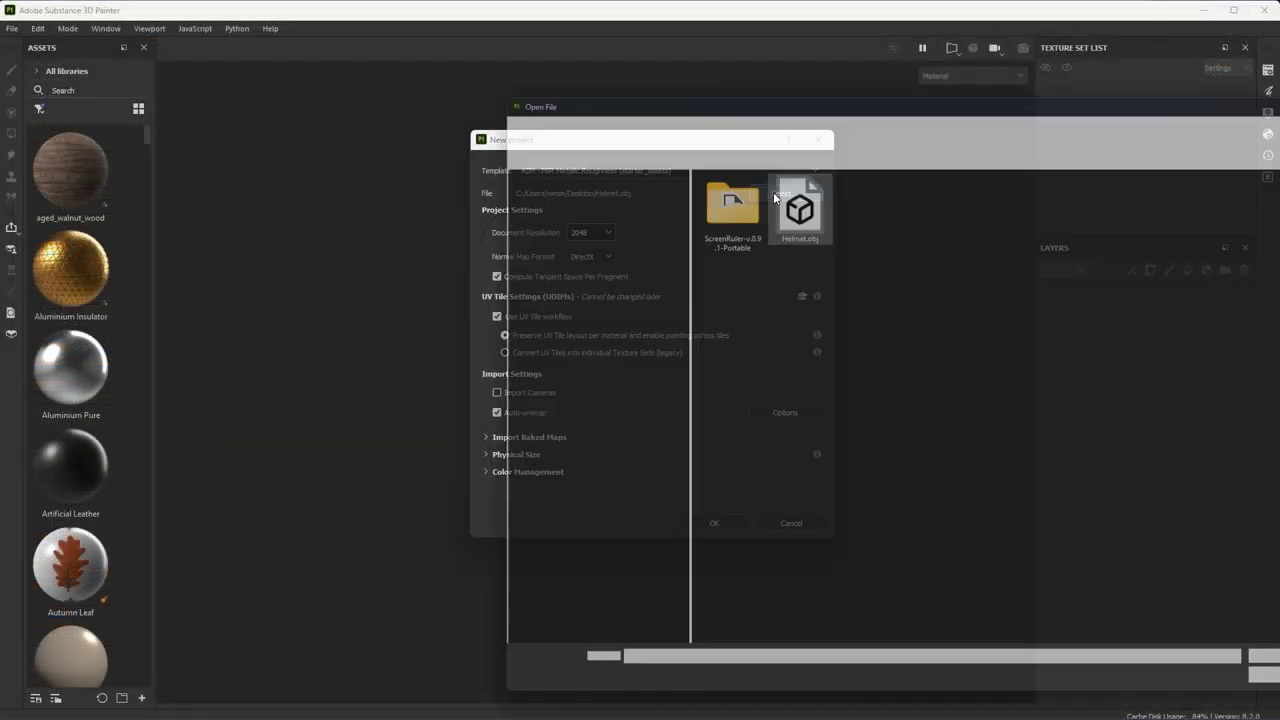
{"action": "double_click", "coordinate": [790, 208]}
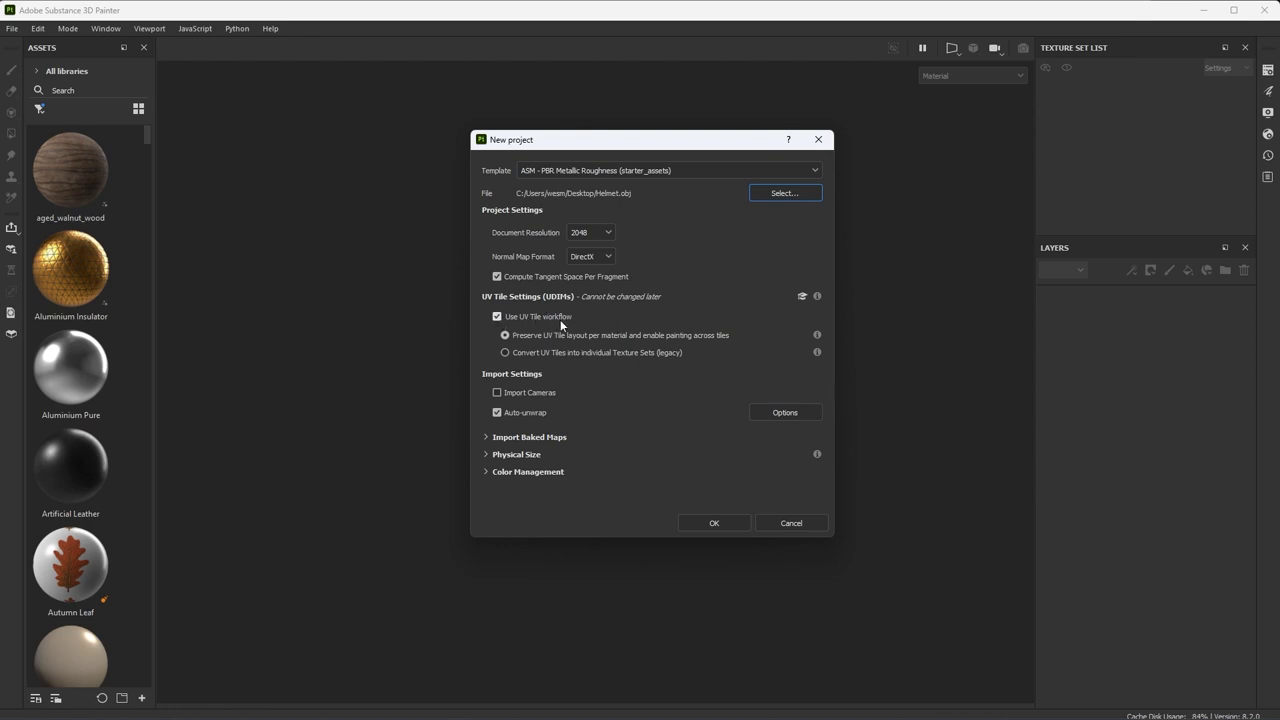
{"action": "left_click", "coordinate": [785, 413]}
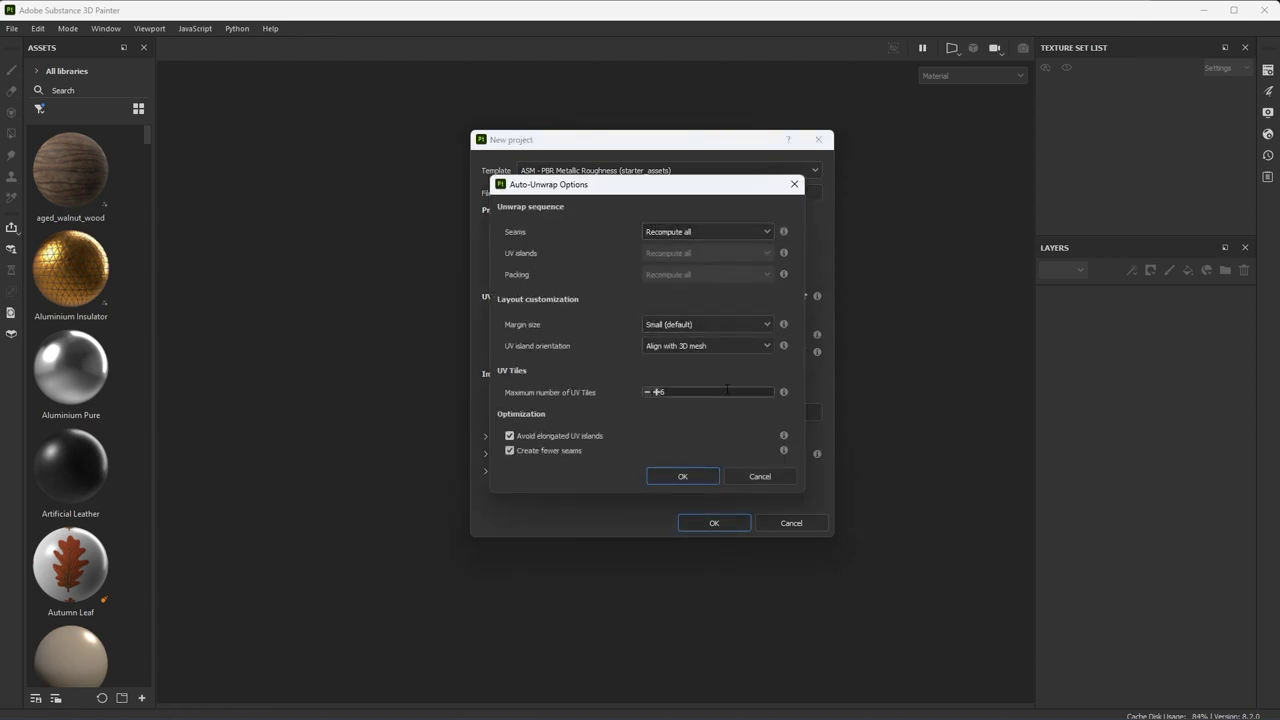
Accept the auto-unwrap settings, choose Custom unit scale under Physical Size, and create the project
{"action": "left_click", "coordinate": [688, 474]}
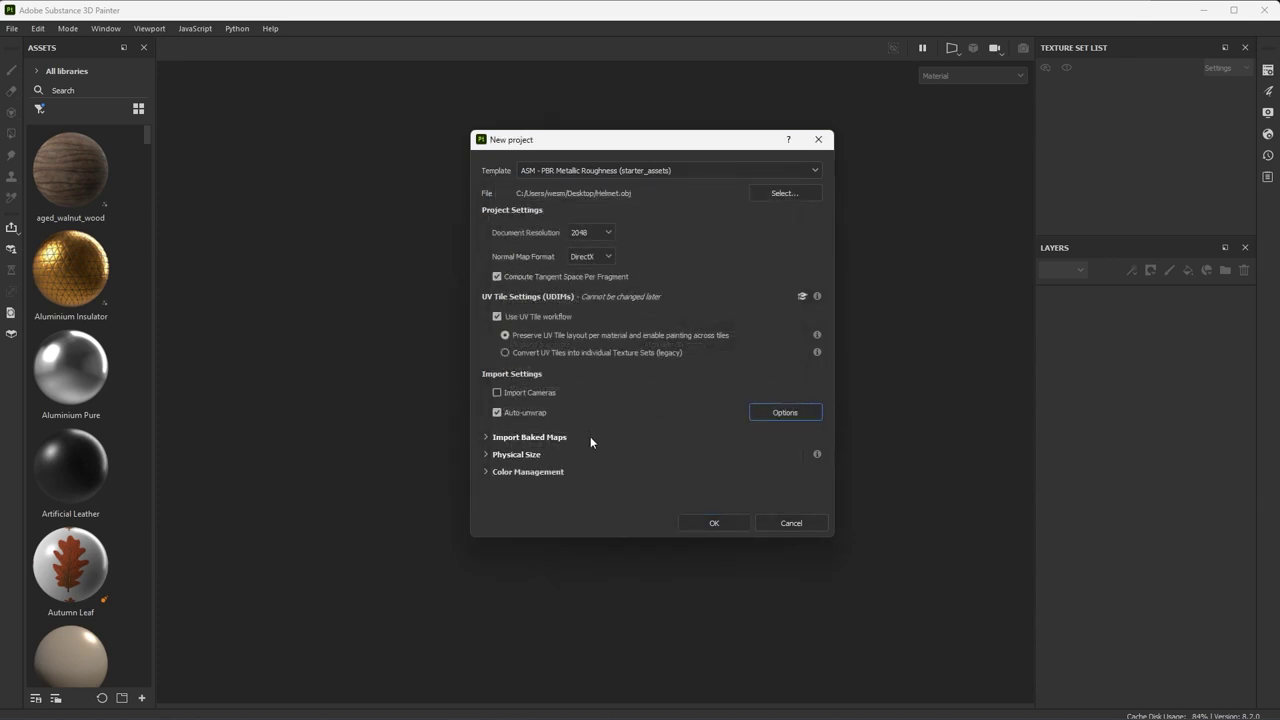
{"action": "left_click", "coordinate": [516, 454]}
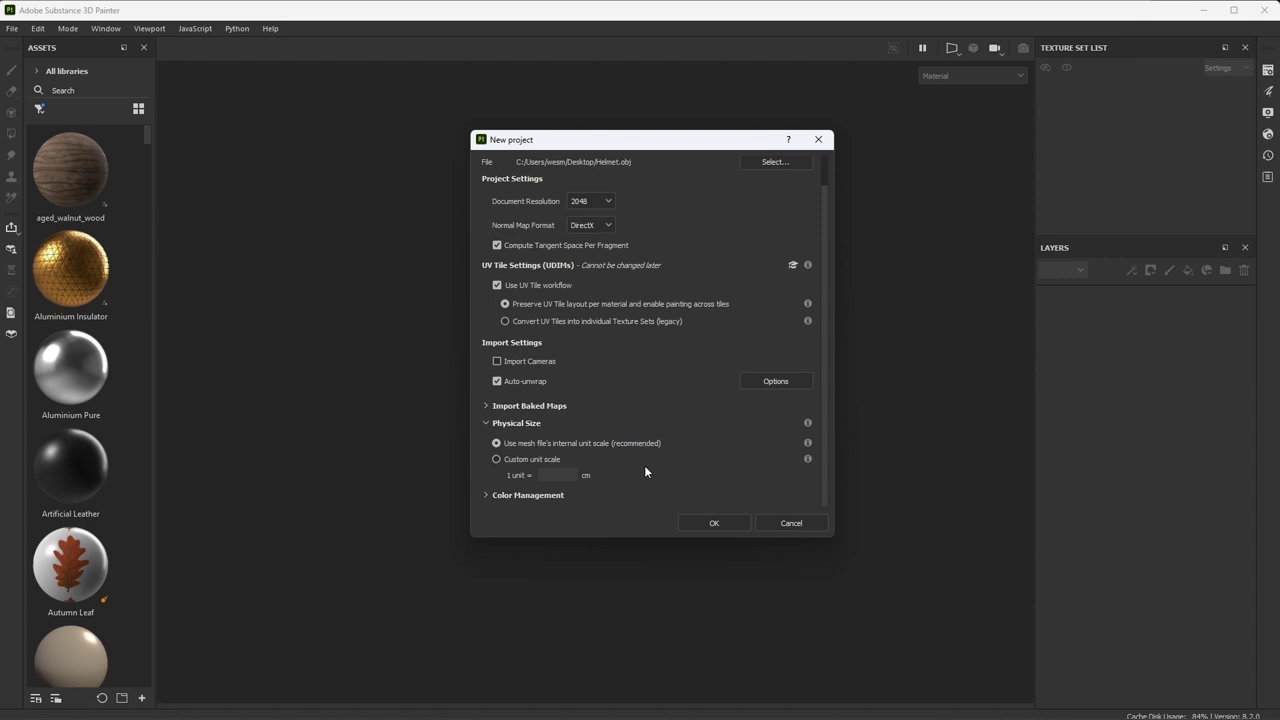
{"action": "left_click", "coordinate": [512, 458]}
{"action": "key", "text": "Tab"}
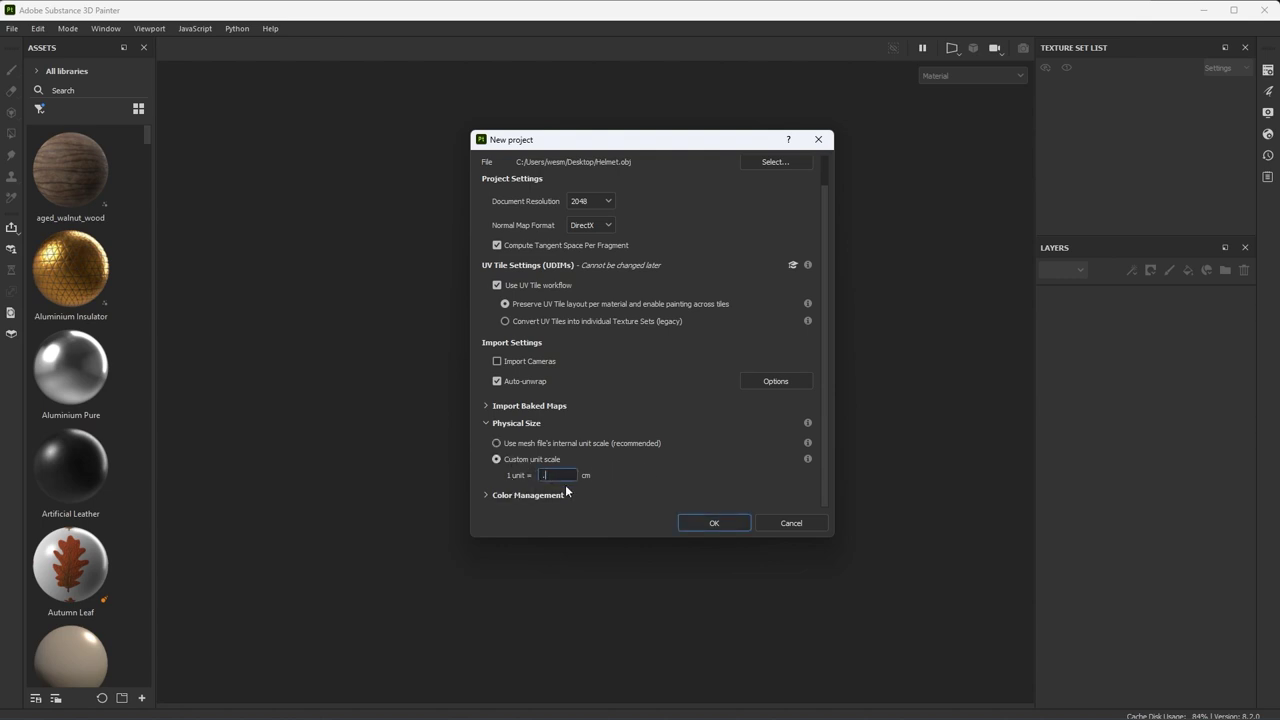
{"action": "key", "text": "Return"}
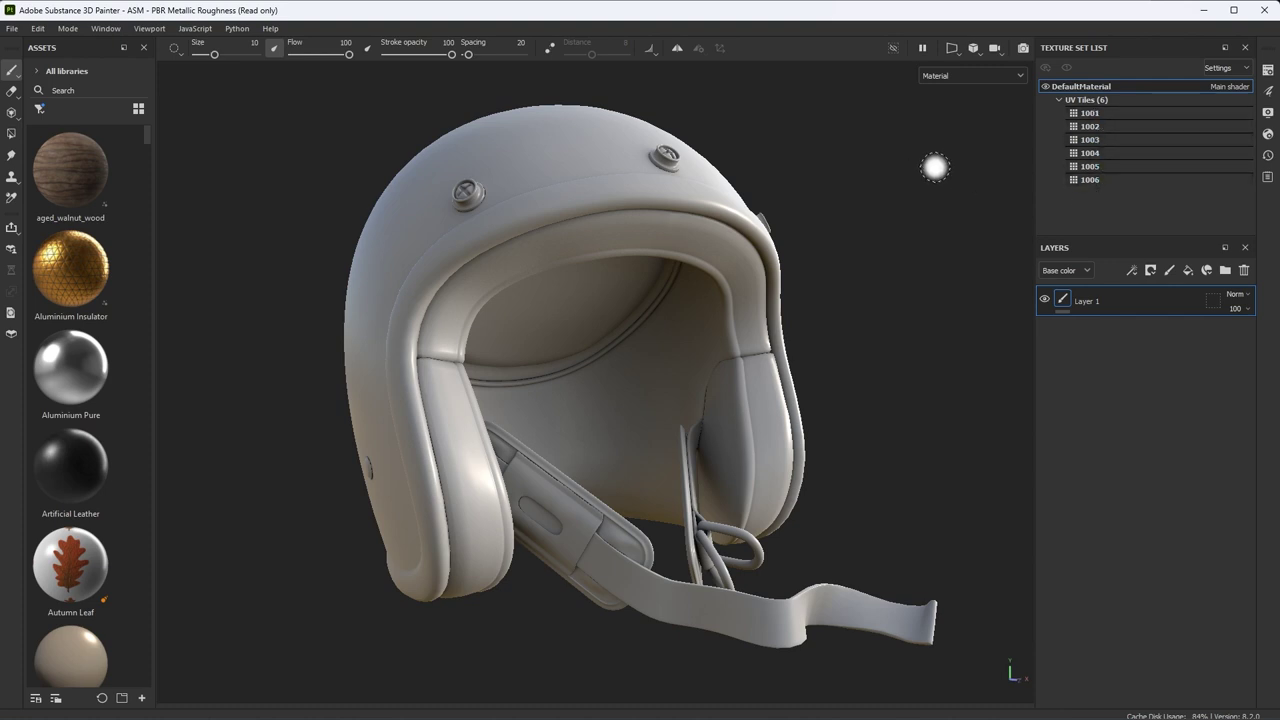
Add an Aluminium Insulator material layer to the helmet and place it above Layer 1
{"action": "mouse_move", "coordinate": [701, 350]}
{"action": "left_mouse_down", "text": "alt"}
{"action": "mouse_move", "coordinate": [743, 357]}
{"action": "mouse_move", "coordinate": [695, 362]}
{"action": "left_mouse_up", "text": "alt"}
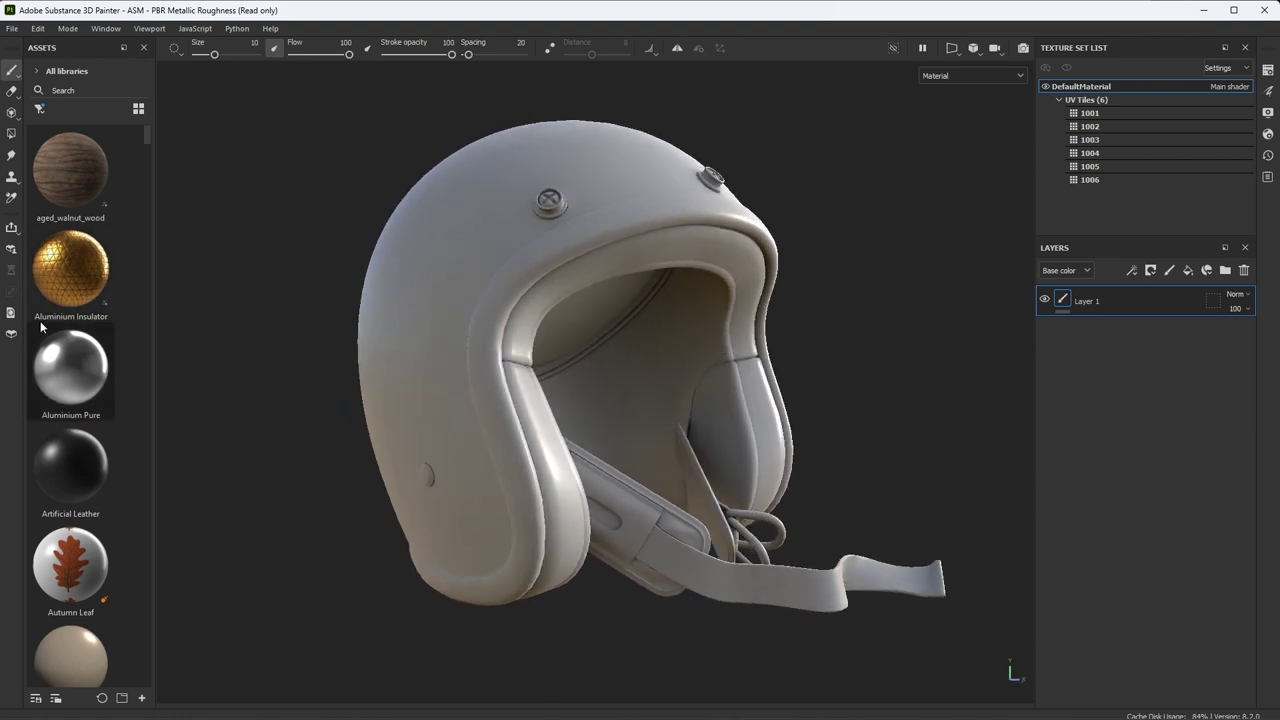
{"action": "mouse_move", "coordinate": [49, 273]}
{"action": "left_click_drag", "start_coordinate": [49, 273], "coordinate": [1074, 400]}
{"action": "left_click_drag", "start_coordinate": [1074, 340], "coordinate": [1104, 296]}
{"action": "left_click_drag", "start_coordinate": [686, 372], "coordinate": [646, 356], "text": "alt"}
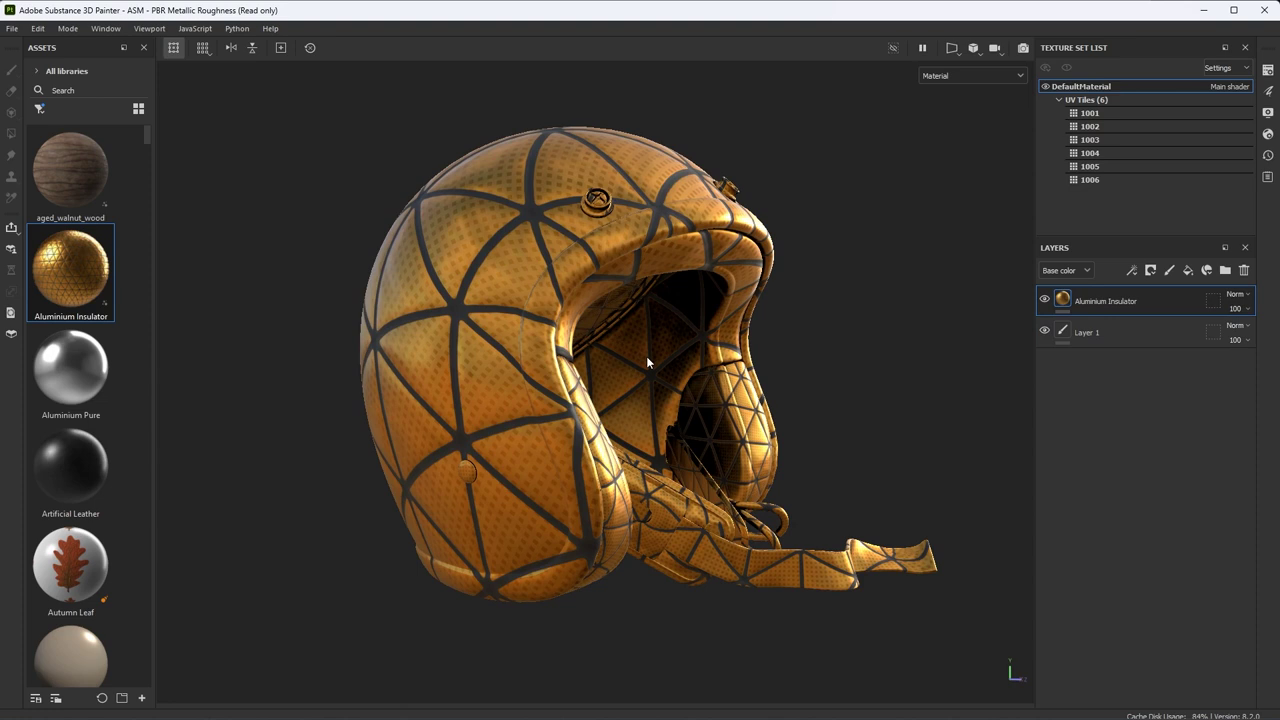
Switch the Aluminium Insulator layer's geometry mask type to Mesh names
{"action": "left_click", "coordinate": [1211, 302]}
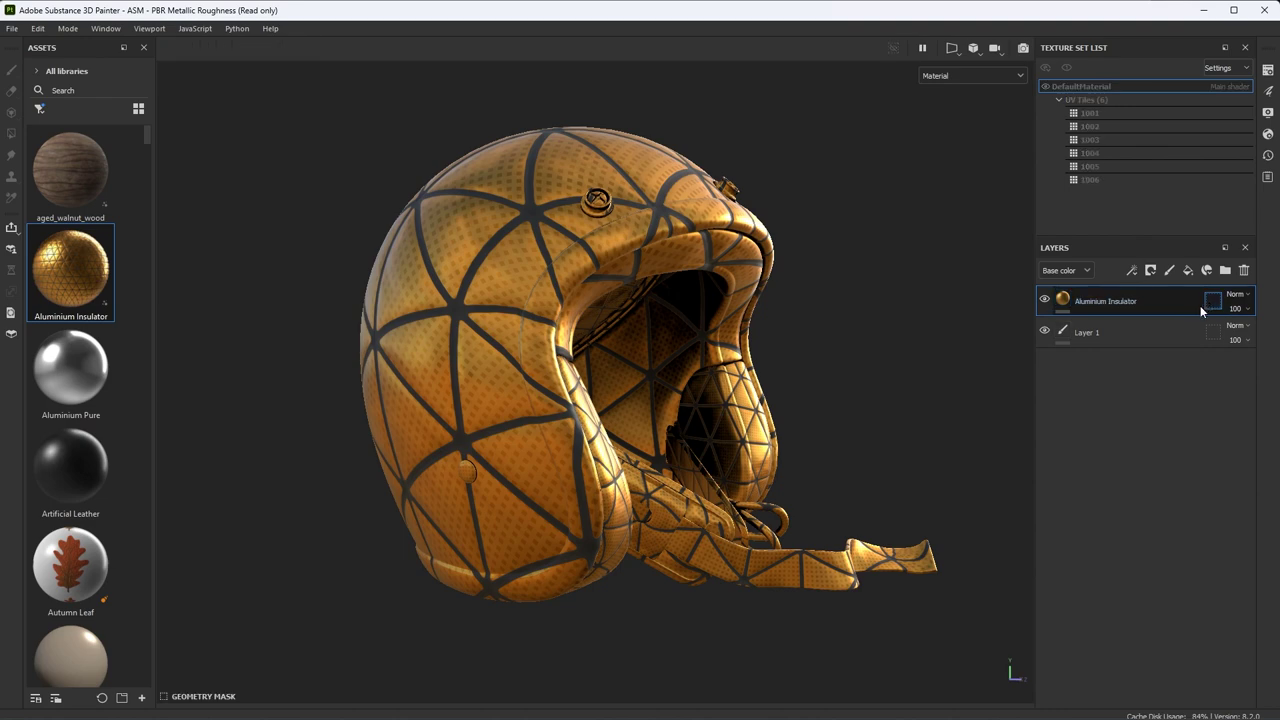
{"action": "left_click", "coordinate": [1268, 91]}
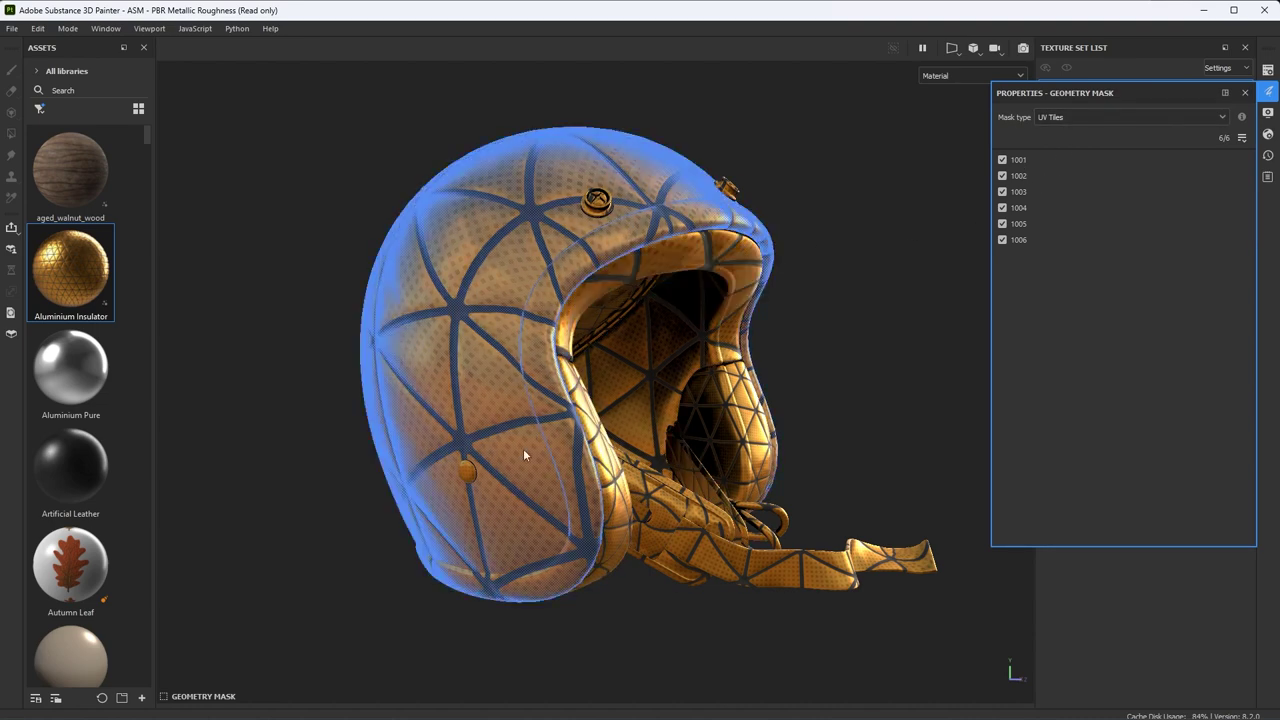
{"action": "left_click", "coordinate": [1060, 117]}
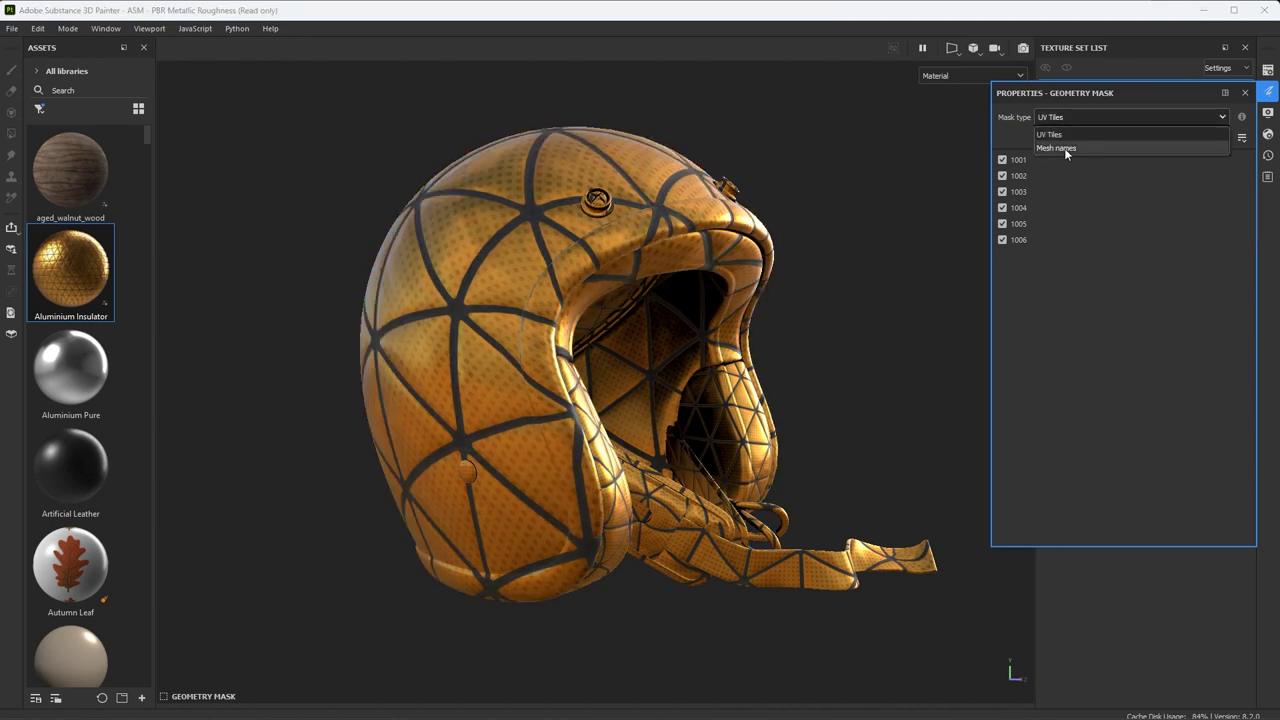
{"action": "left_click", "coordinate": [1065, 148]}
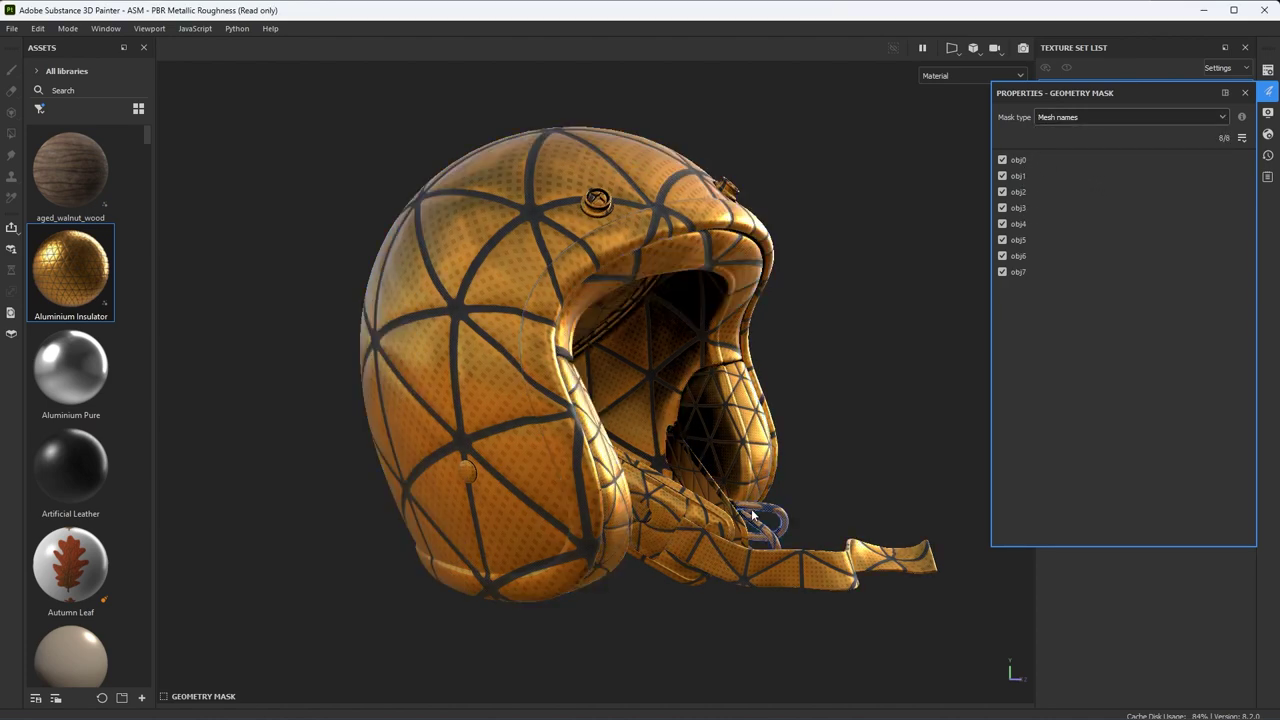
Deselect all meshes, enable only the outer shell obj0, and close the mask properties
{"action": "left_click_drag", "start_coordinate": [737, 286], "coordinate": [640, 526], "text": "alt"}
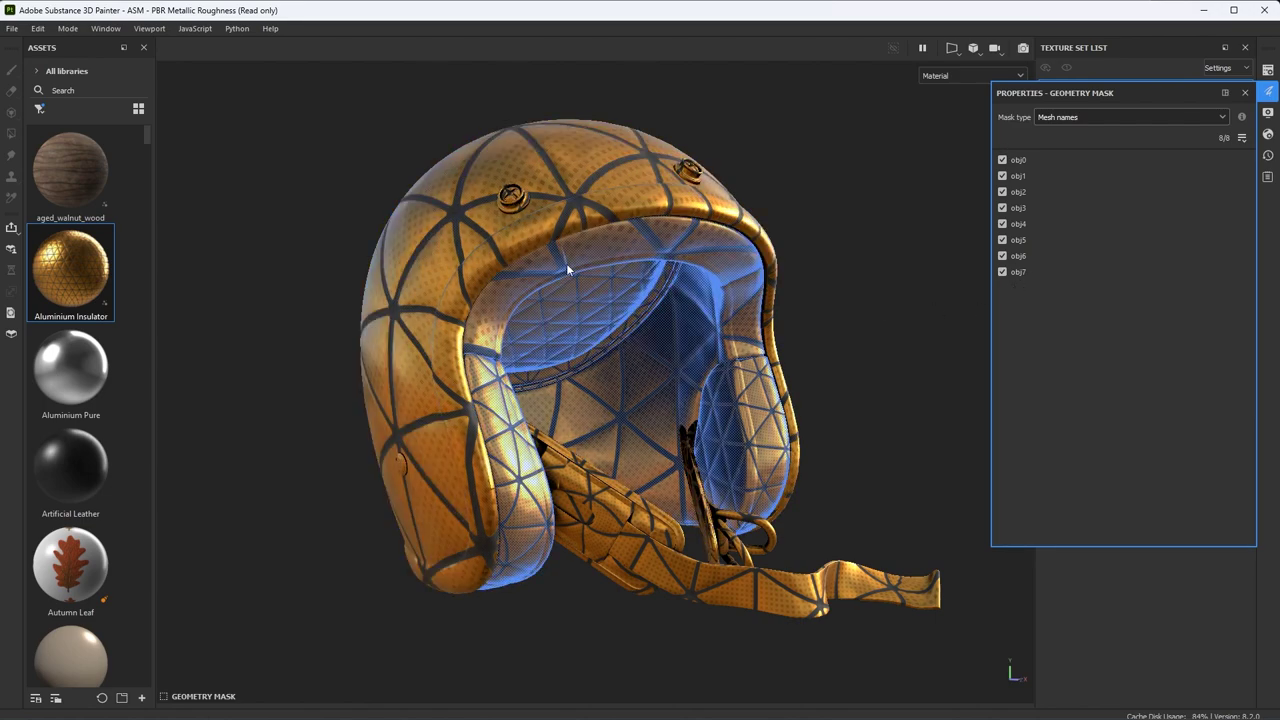
{"action": "left_click_drag", "start_coordinate": [745, 490], "coordinate": [839, 412], "text": "alt"}
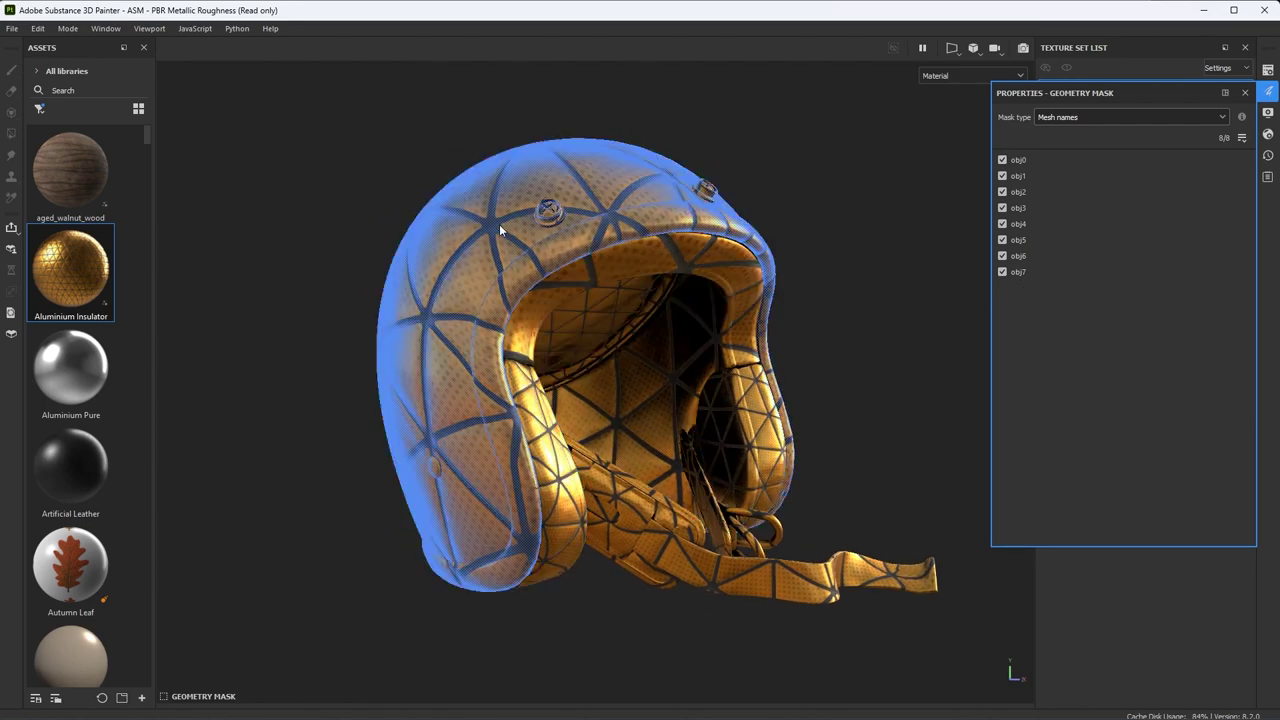
{"action": "left_click_drag", "start_coordinate": [263, 114], "coordinate": [951, 672], "text": "ctrl"}
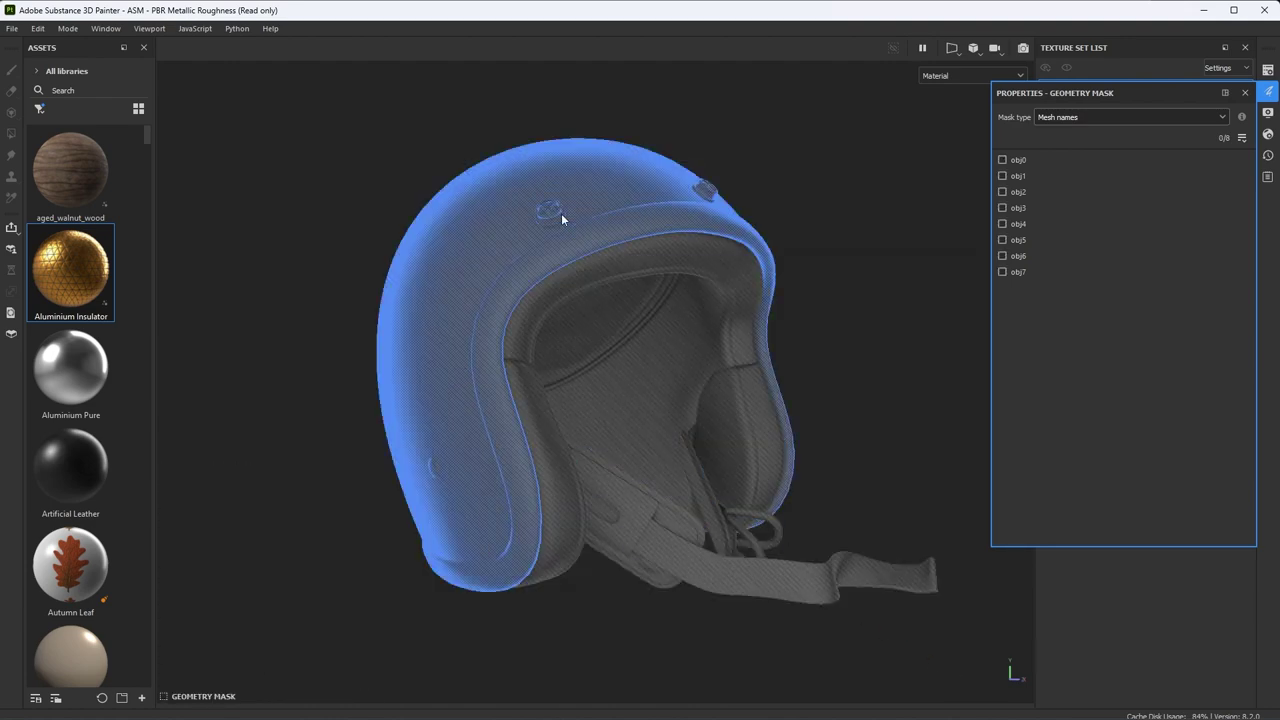
{"action": "left_click_drag", "start_coordinate": [561, 213], "coordinate": [491, 357], "text": "alt"}
{"action": "left_click", "coordinate": [446, 260]}
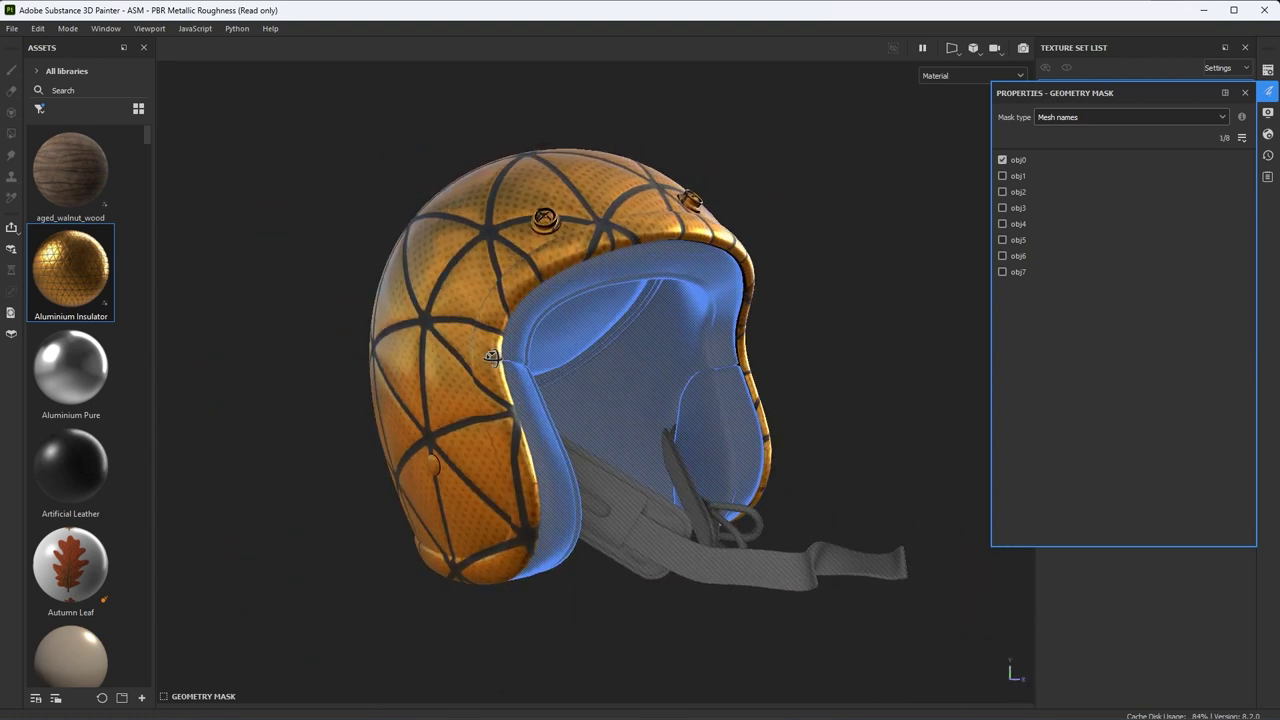
{"action": "left_click_drag", "start_coordinate": [565, 290], "coordinate": [378, 330], "text": "alt"}
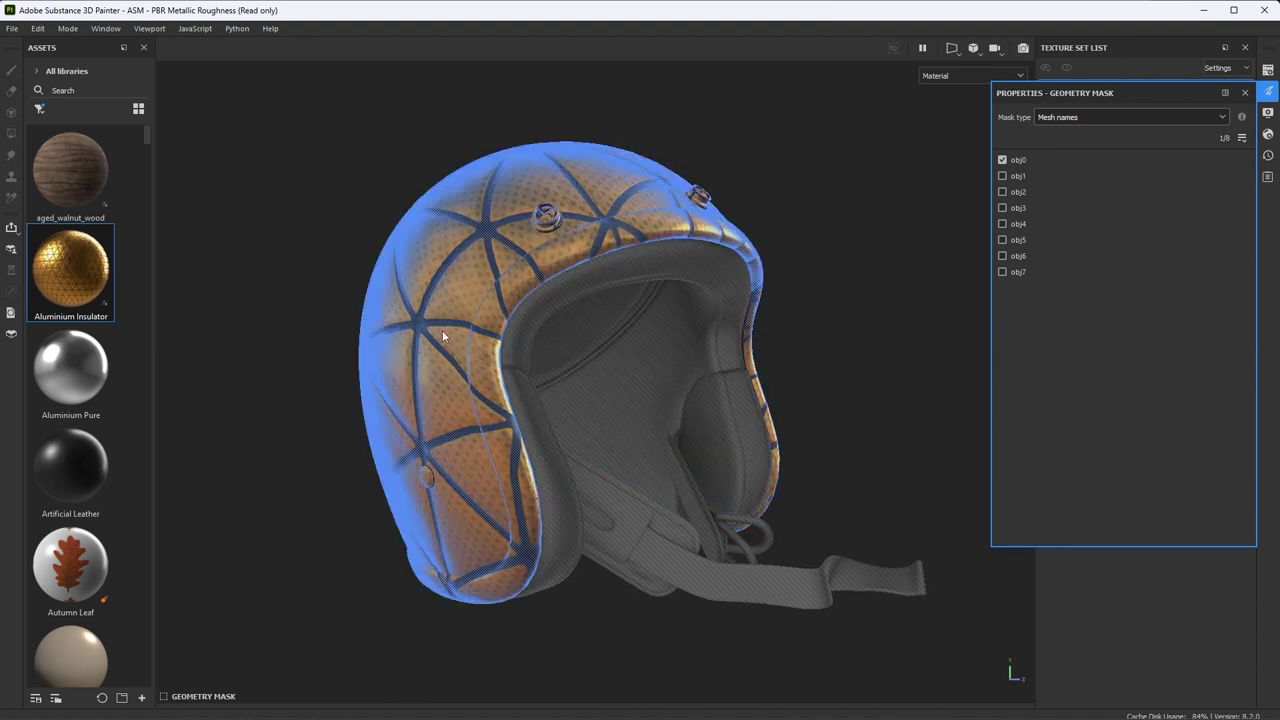
{"action": "left_click_drag", "start_coordinate": [491, 310], "coordinate": [589, 242], "text": "alt"}
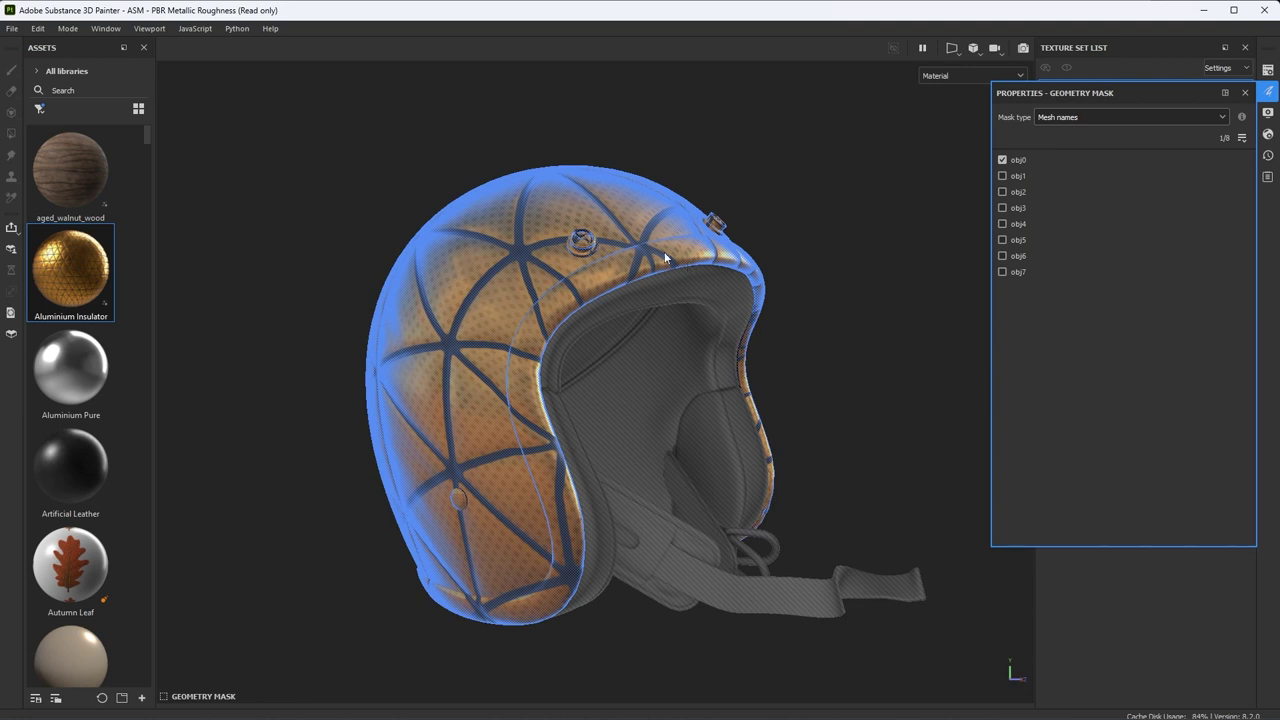
{"action": "left_click_drag", "start_coordinate": [664, 251], "coordinate": [720, 210], "text": "alt"}
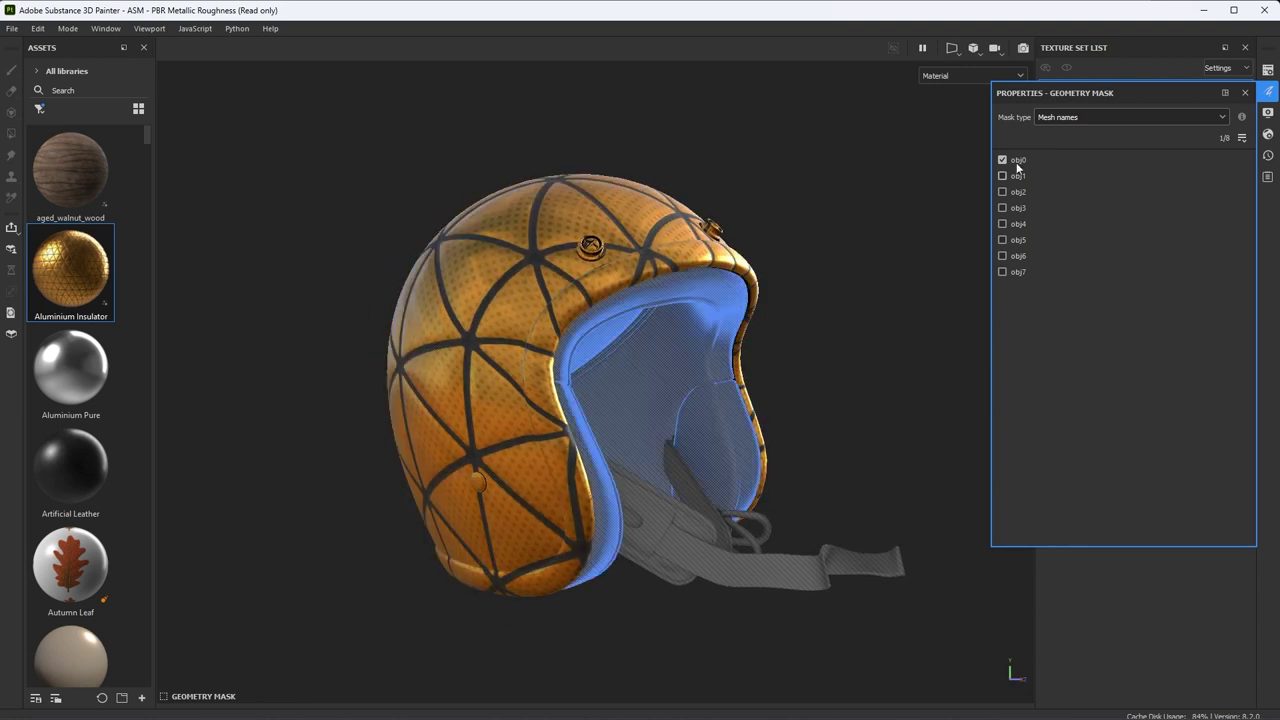
{"action": "left_click", "coordinate": [1245, 92]}
{"action": "left_click_drag", "start_coordinate": [835, 308], "coordinate": [851, 323], "text": "alt"}
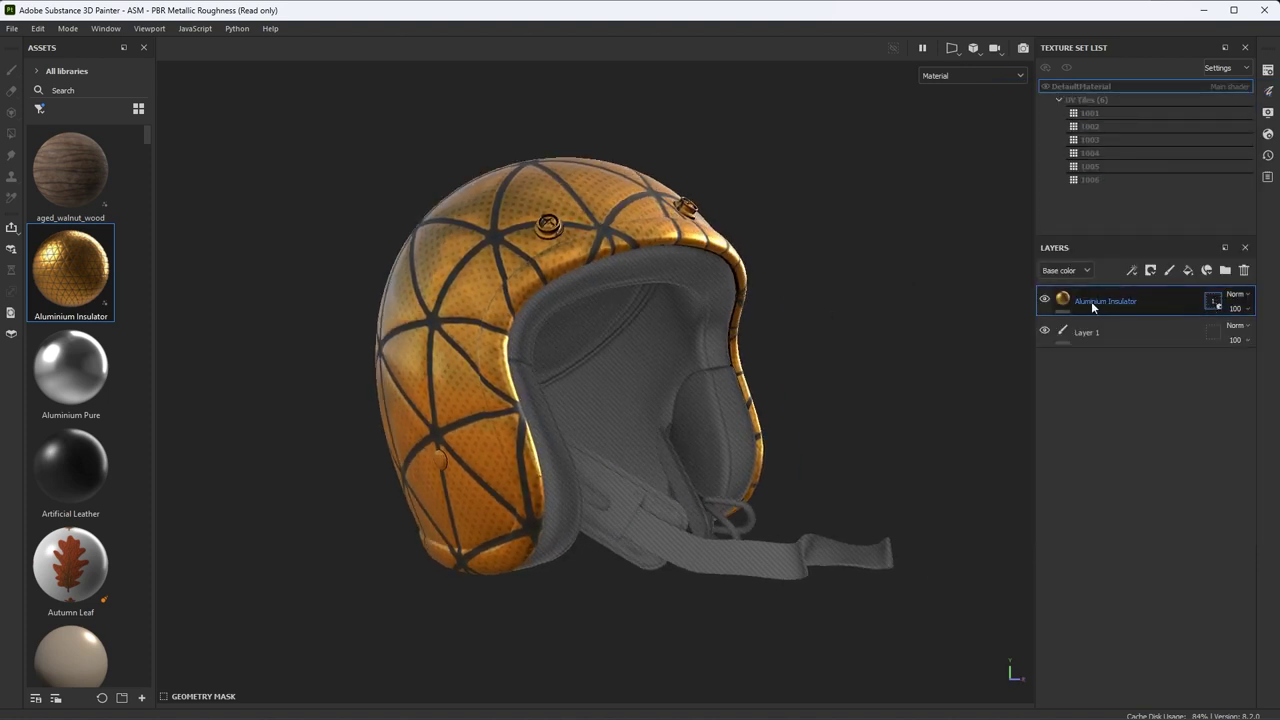
Leave mask editing and set the fill's projection to Tri-planar with Physical size scale
{"action": "left_click", "coordinate": [1062, 300]}
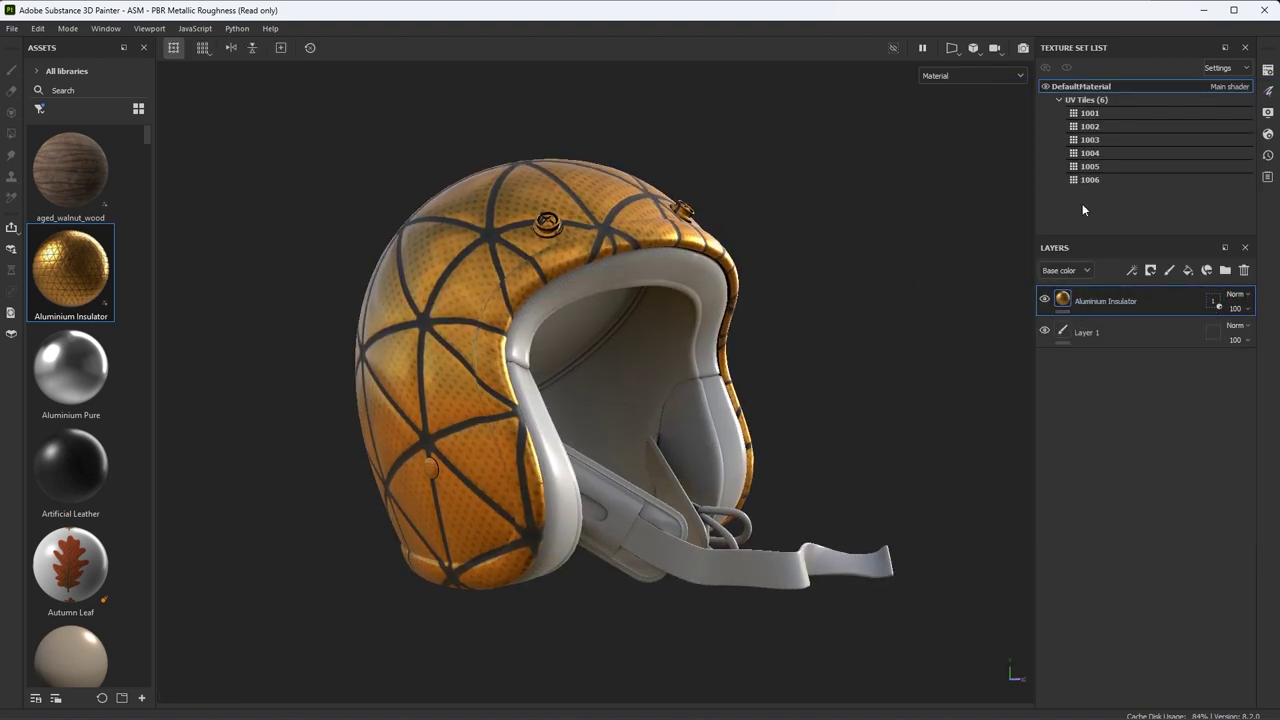
{"action": "left_click", "coordinate": [1266, 91]}
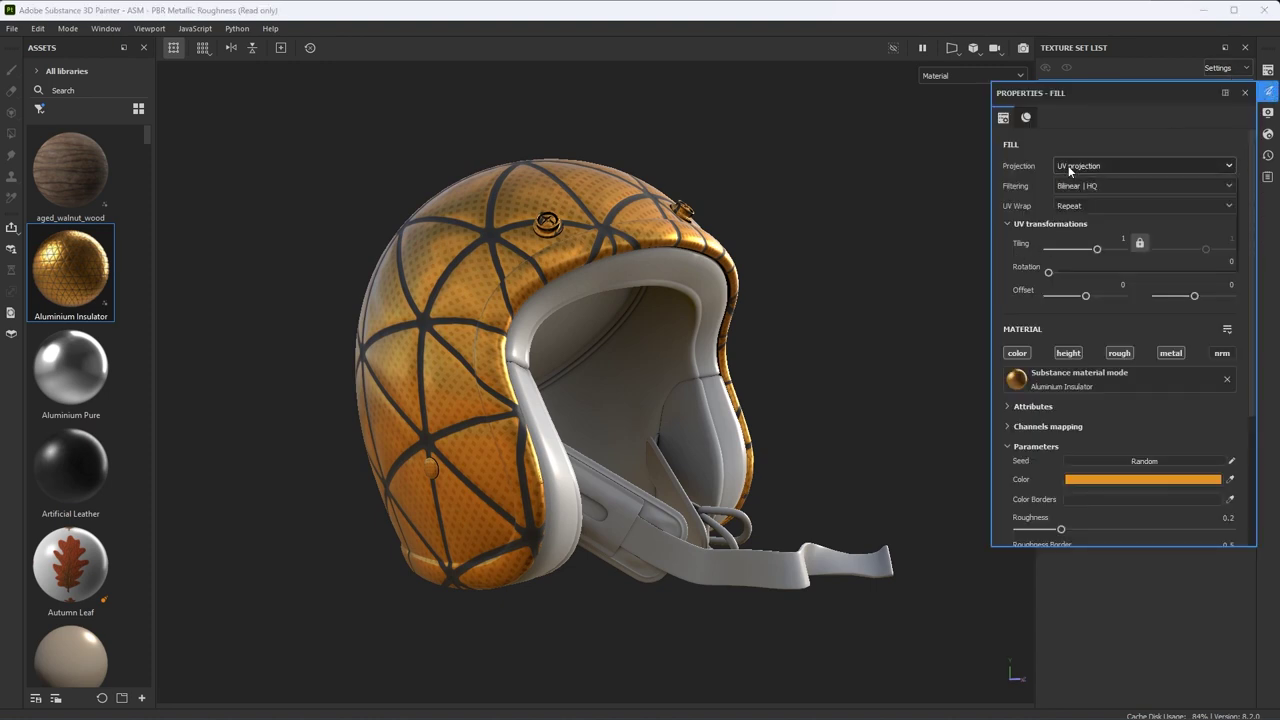
{"action": "left_click", "coordinate": [1071, 166]}
{"action": "left_click", "coordinate": [1062, 206]}
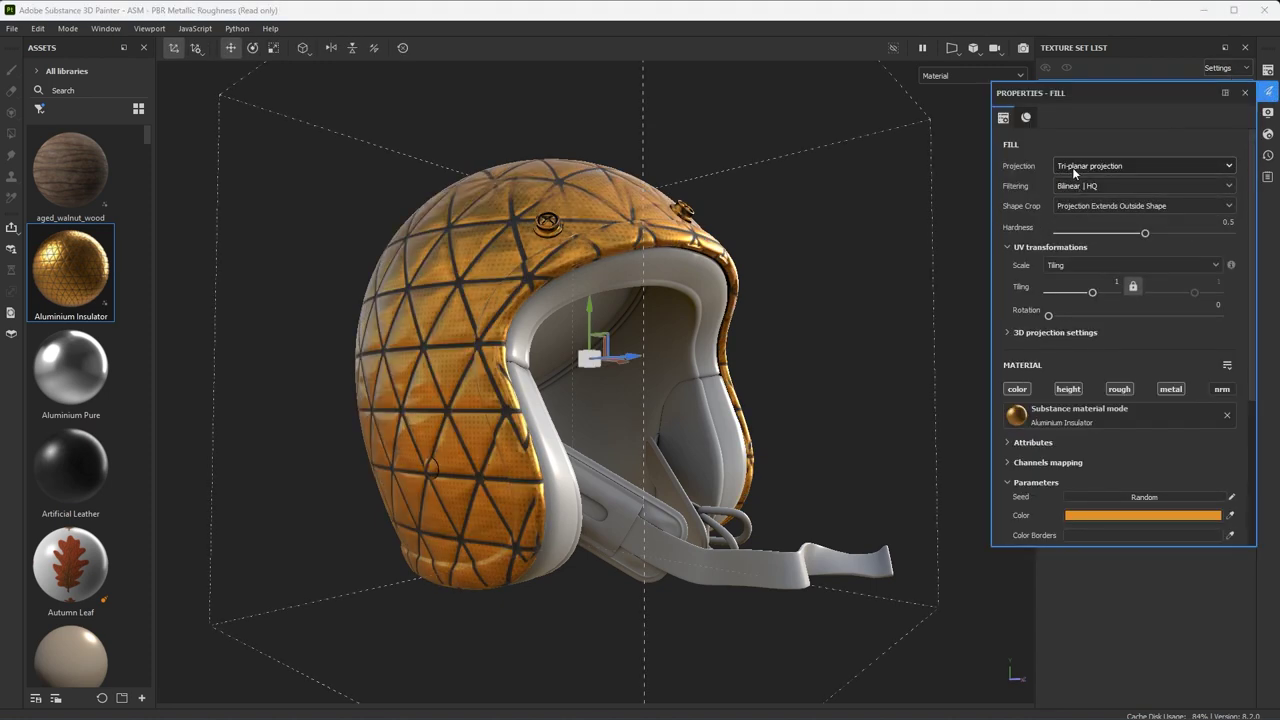
{"action": "left_click", "coordinate": [1073, 267]}
{"action": "left_click", "coordinate": [1062, 287]}
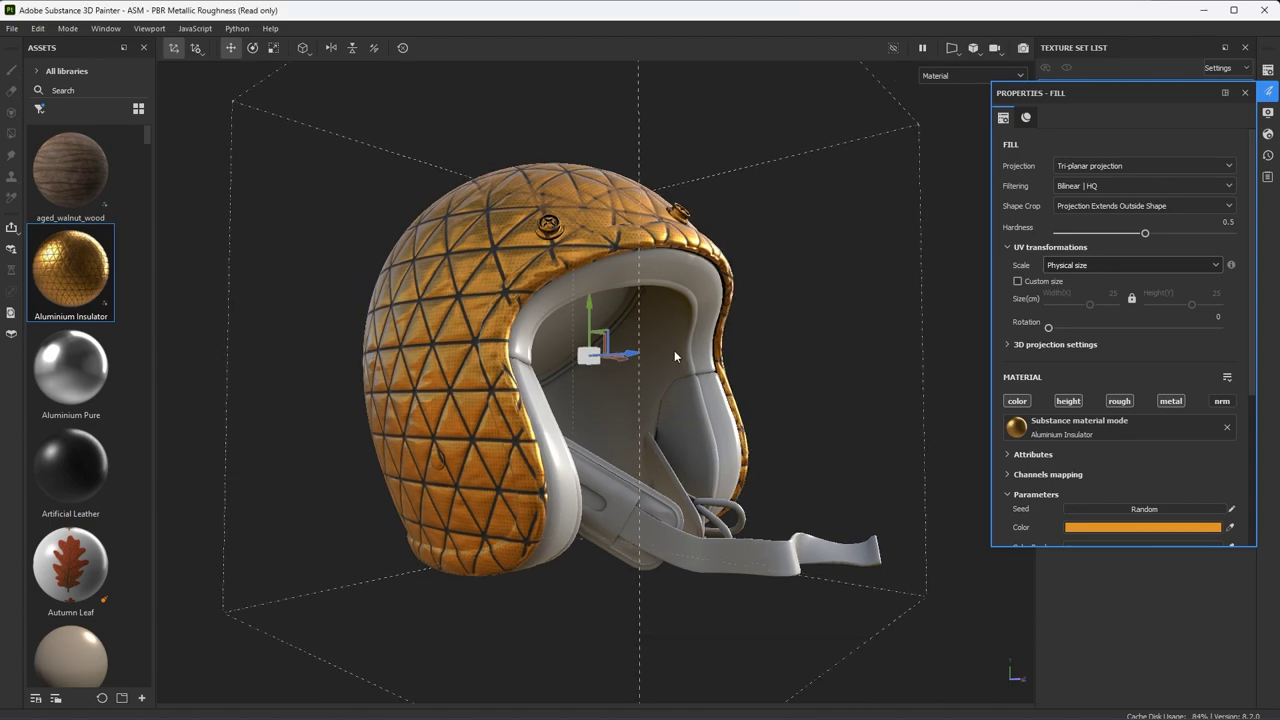
{"action": "left_click_drag", "start_coordinate": [674, 350], "coordinate": [582, 326], "text": "alt"}
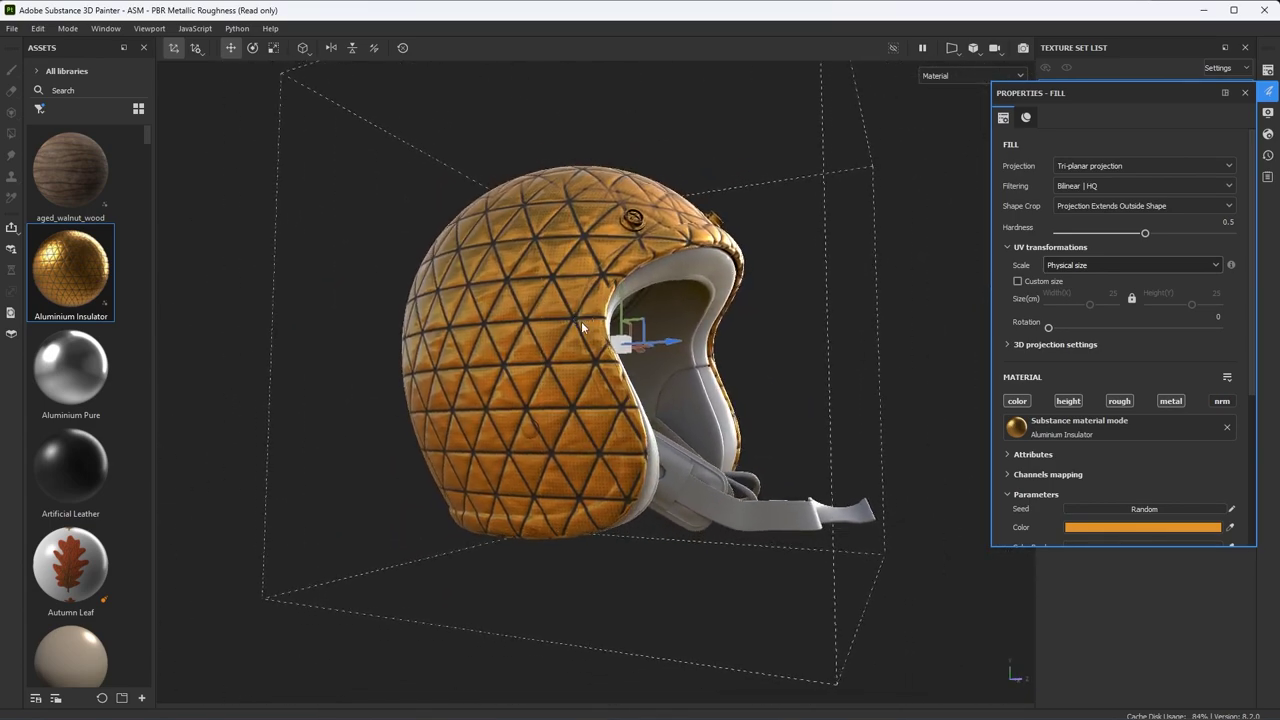
{"action": "left_click_drag", "start_coordinate": [700, 300], "coordinate": [717, 308], "text": "alt"}
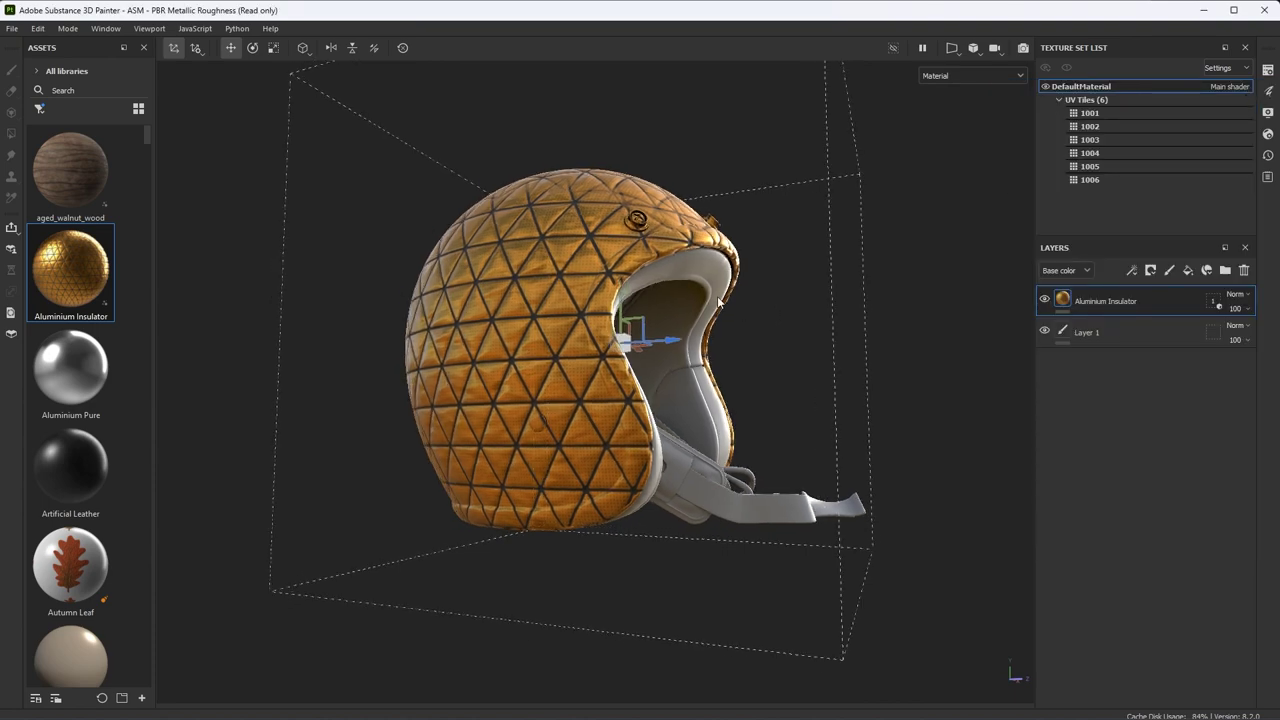
{"action": "left_click_drag", "start_coordinate": [707, 298], "coordinate": [897, 80], "text": "alt"}
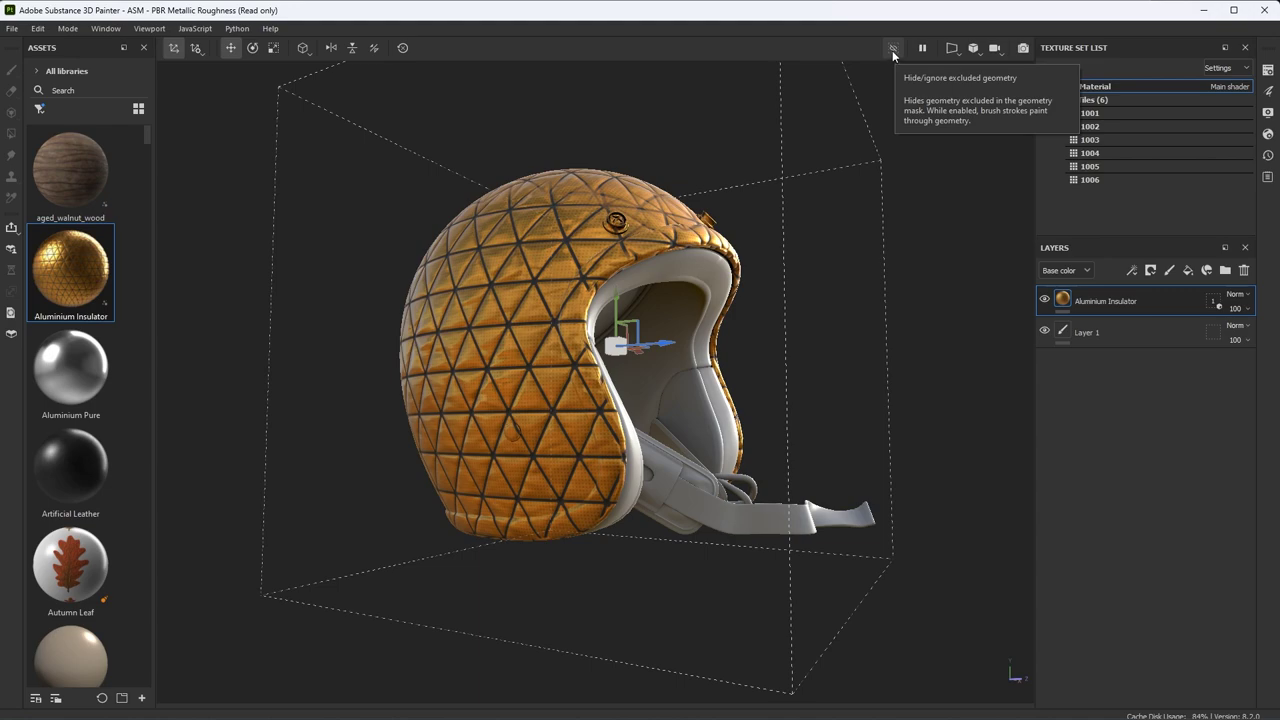
{"action": "left_click", "coordinate": [892, 48]}
{"action": "left_click_drag", "start_coordinate": [770, 349], "coordinate": [827, 405], "text": "alt"}
{"action": "left_click", "coordinate": [1216, 302]}
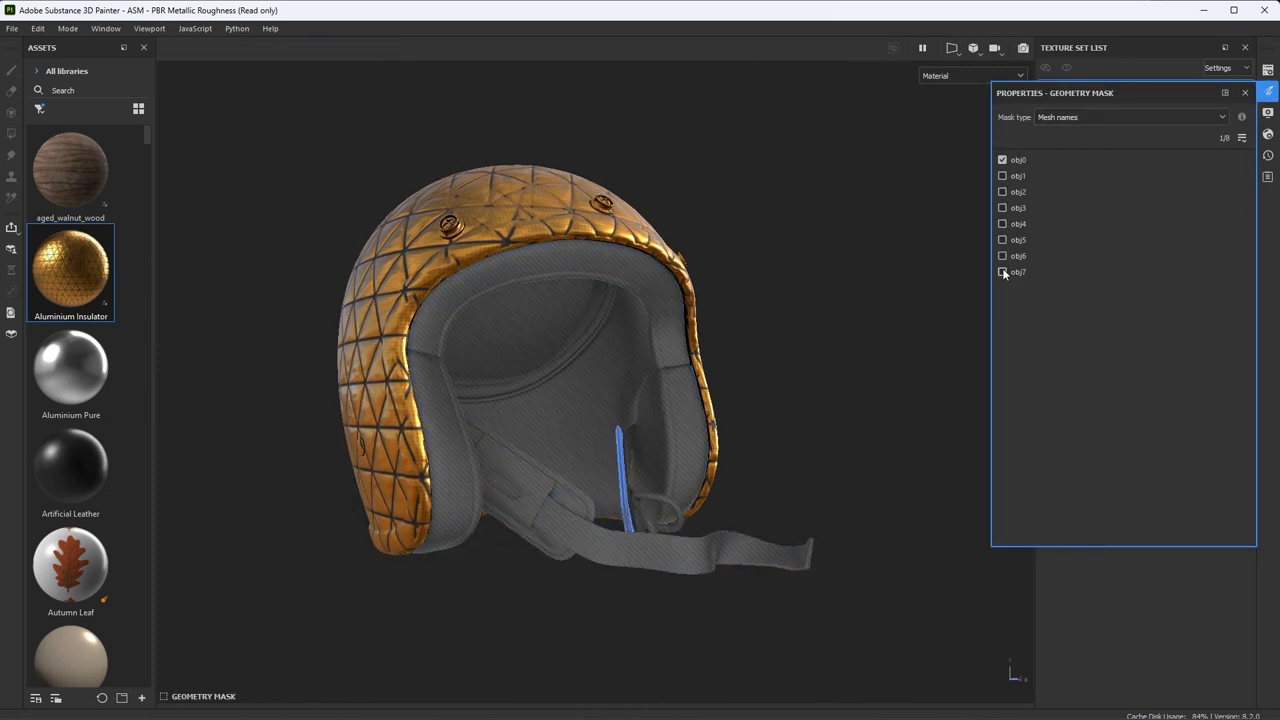
{"action": "left_click", "coordinate": [1245, 92]}
{"action": "left_click", "coordinate": [1064, 300]}
{"action": "left_click_drag", "start_coordinate": [600, 310], "coordinate": [926, 322], "text": "alt"}
{"action": "left_click_drag", "start_coordinate": [806, 303], "coordinate": [648, 273], "text": "alt"}
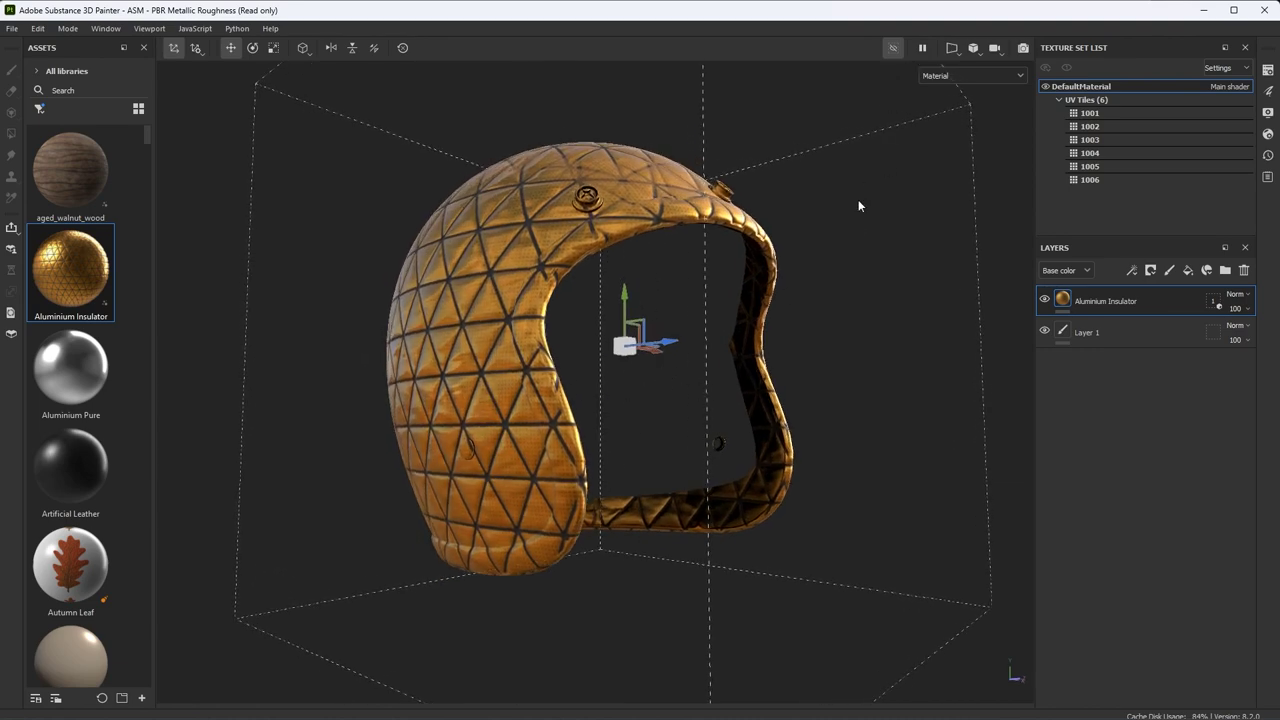
{"action": "left_click", "coordinate": [893, 47]}
{"action": "left_click_drag", "start_coordinate": [813, 305], "coordinate": [767, 372], "text": "alt"}
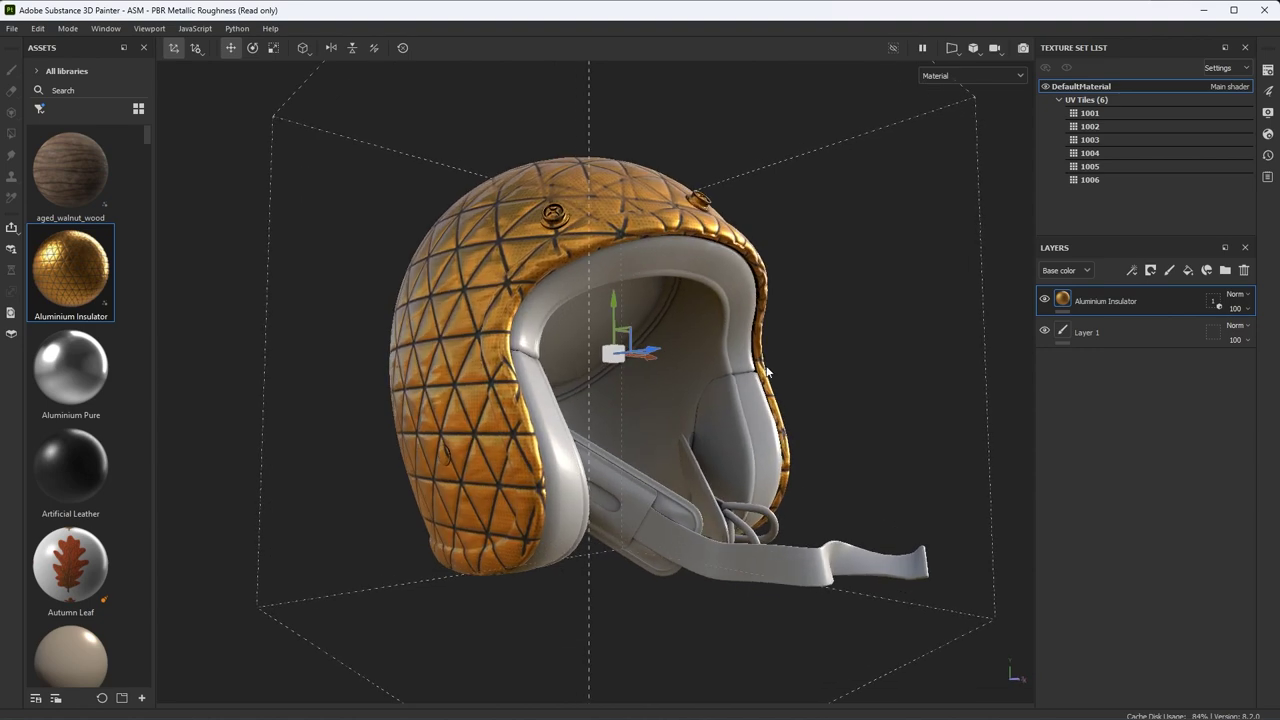